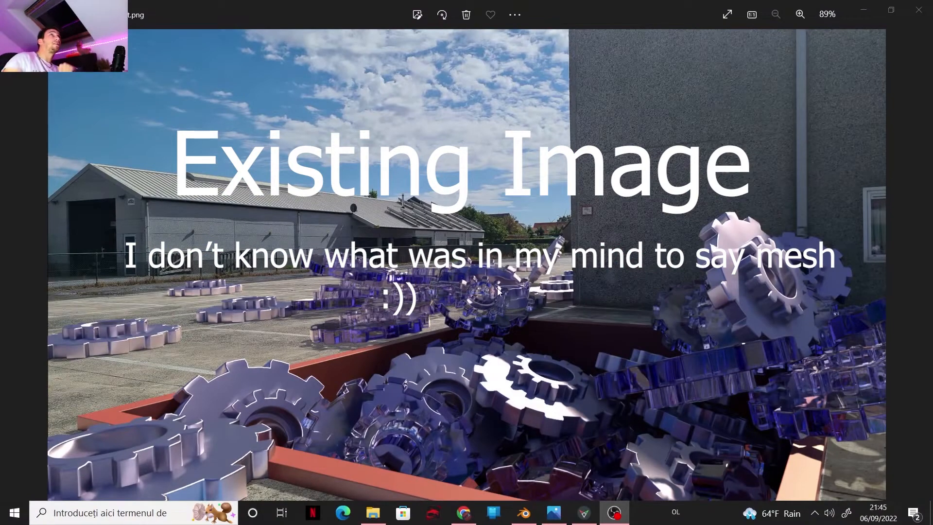
Switch to fSpy and load the photo 20220906_132421.png from the "how to make an hdri" folder
{"action": "left_click", "coordinate": [583, 462]}
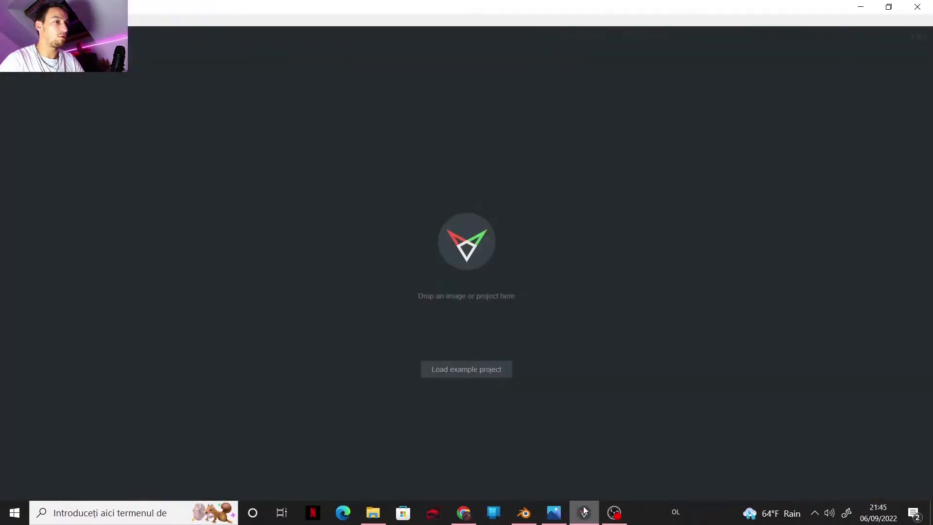
{"action": "left_click", "coordinate": [372, 512]}
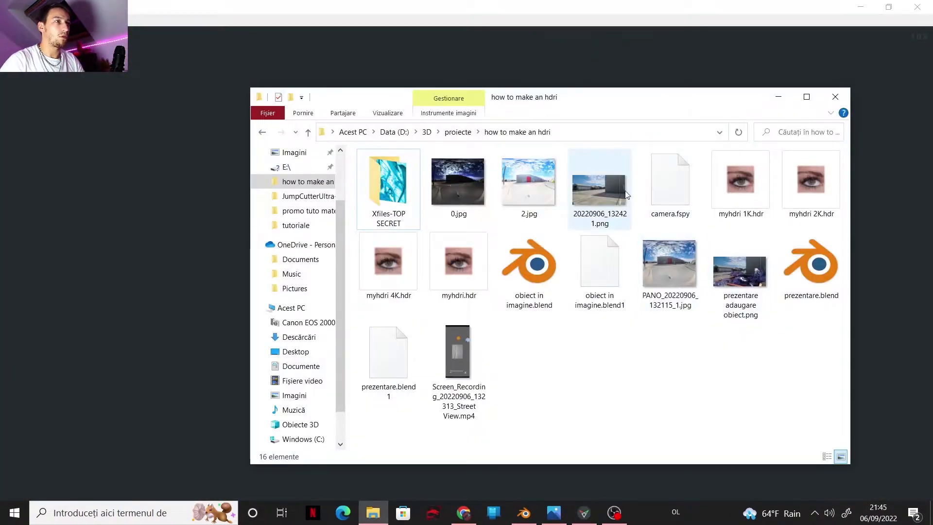
{"action": "left_click_drag", "start_coordinate": [599, 187], "coordinate": [110, 327]}
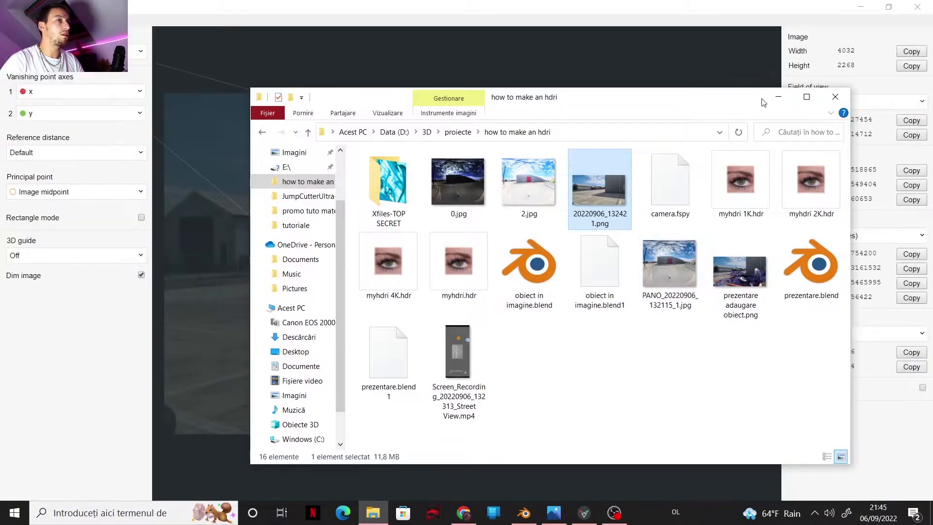
{"action": "left_click", "coordinate": [778, 97]}
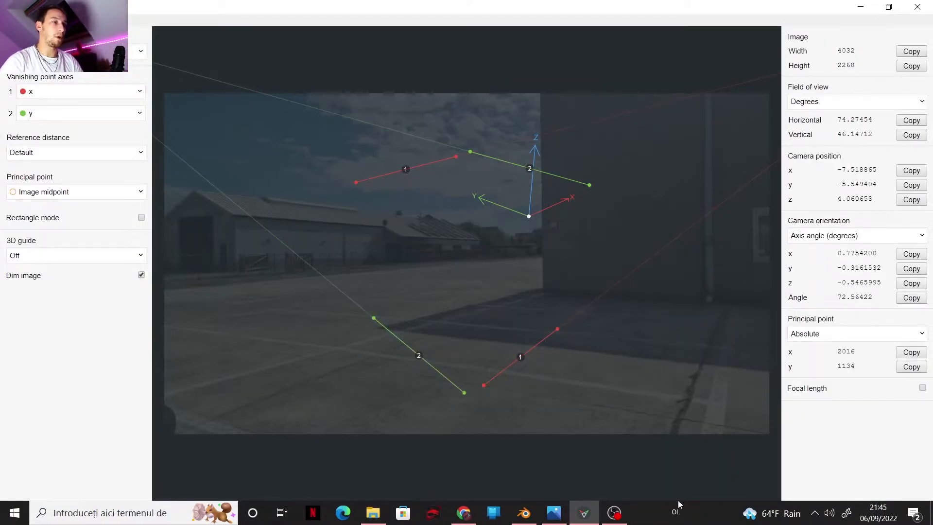
Look at the fSpy-Blender releases page on GitHub in the browser and return to fSpy
{"action": "left_click", "coordinate": [463, 512]}
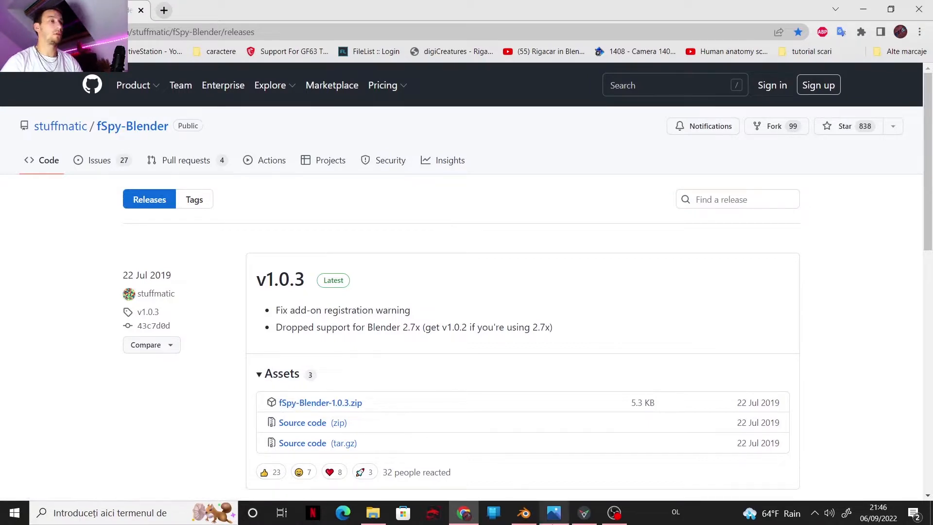
{"action": "left_click", "coordinate": [584, 513]}
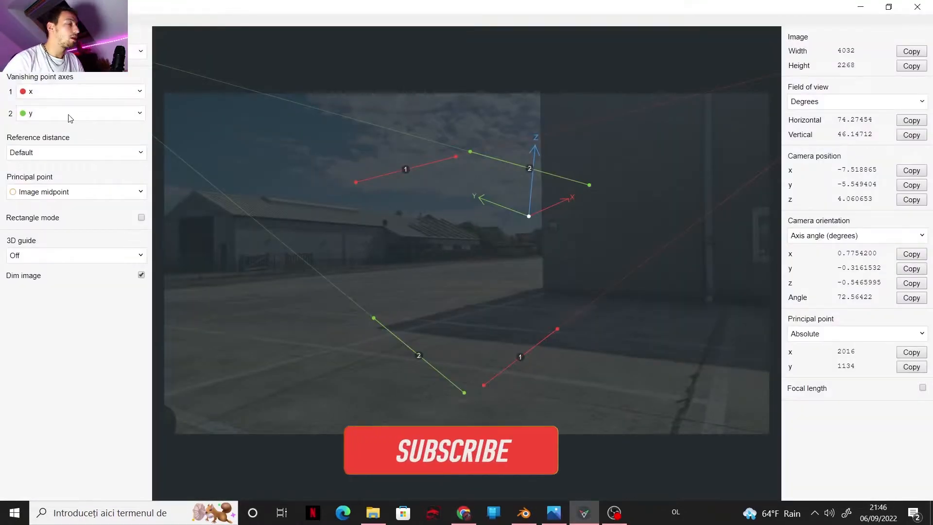
Turn off image dimming and enable rectangle mode, keeping the default reference distance and the image-midpoint principal point
{"action": "left_click", "coordinate": [142, 275]}
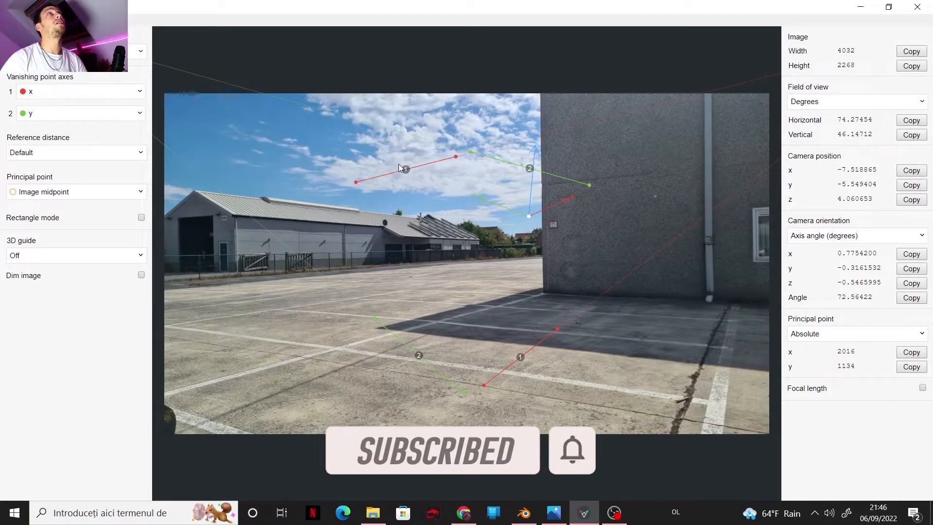
{"action": "left_click", "coordinate": [69, 152]}
{"action": "left_click", "coordinate": [70, 152]}
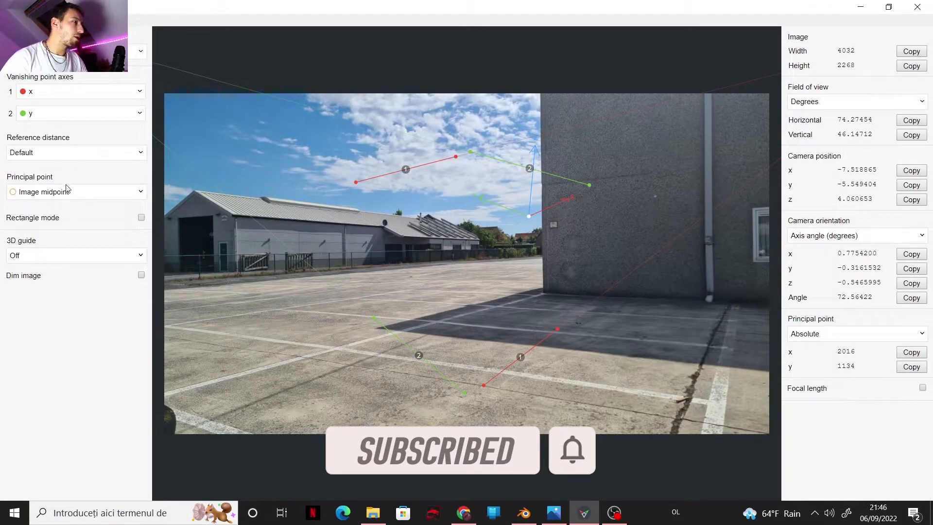
{"action": "left_click", "coordinate": [68, 192]}
{"action": "left_click", "coordinate": [42, 262]}
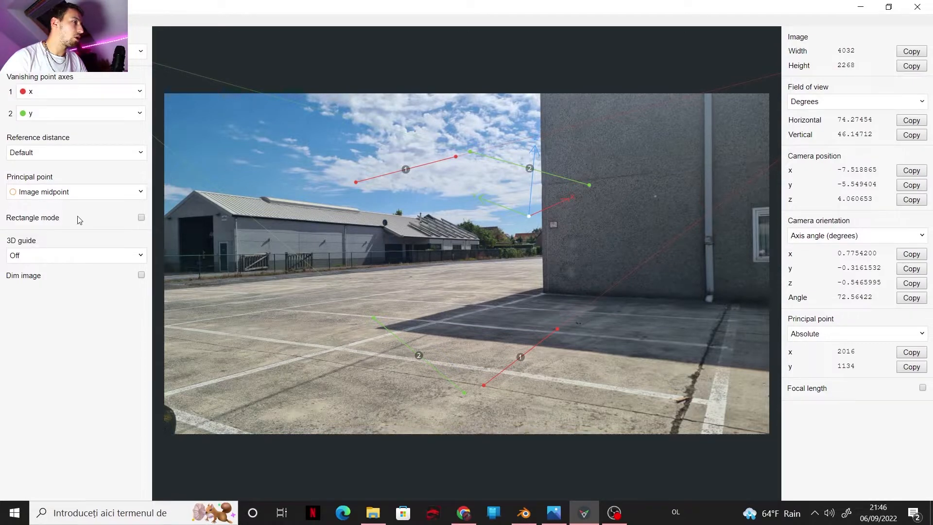
{"action": "left_click", "coordinate": [141, 218]}
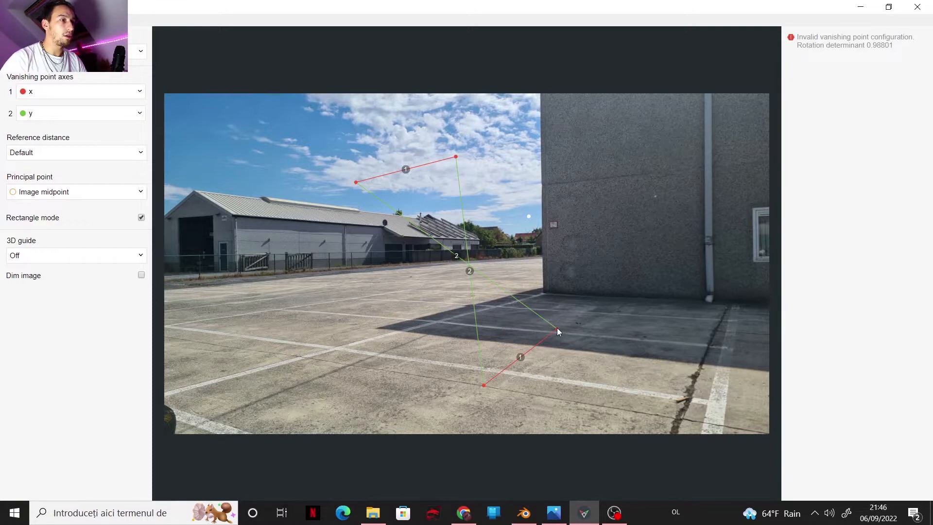
Place the four vanishing-line corner points on the corners of the painted parking-space rectangle near the grey building
{"action": "left_click_drag", "start_coordinate": [559, 329], "coordinate": [705, 419]}
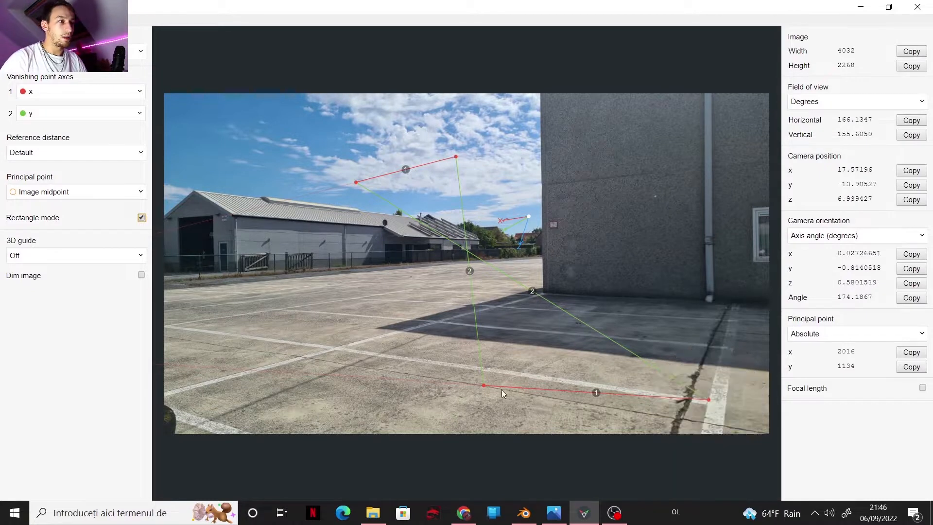
{"action": "left_click_drag", "start_coordinate": [482, 386], "coordinate": [761, 350]}
{"action": "left_click_drag", "start_coordinate": [356, 182], "coordinate": [344, 348]}
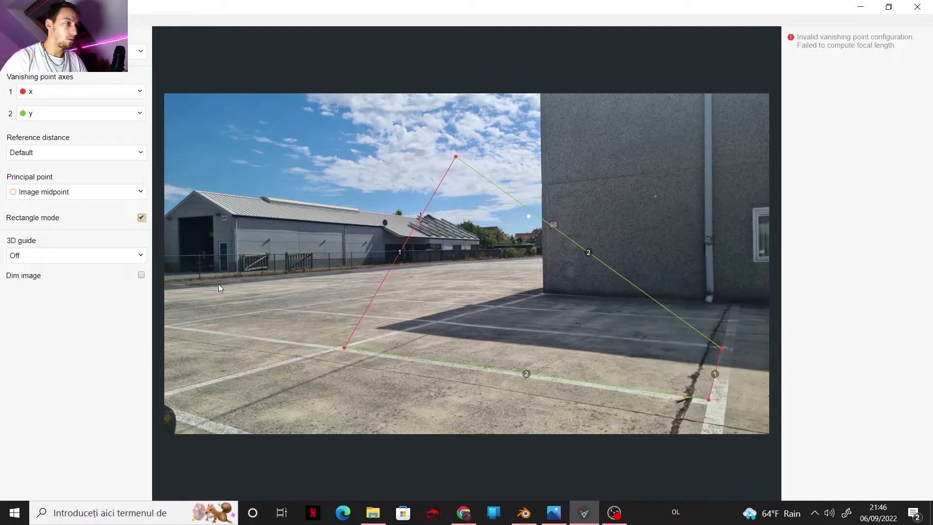
{"action": "left_click_drag", "start_coordinate": [455, 157], "coordinate": [437, 322]}
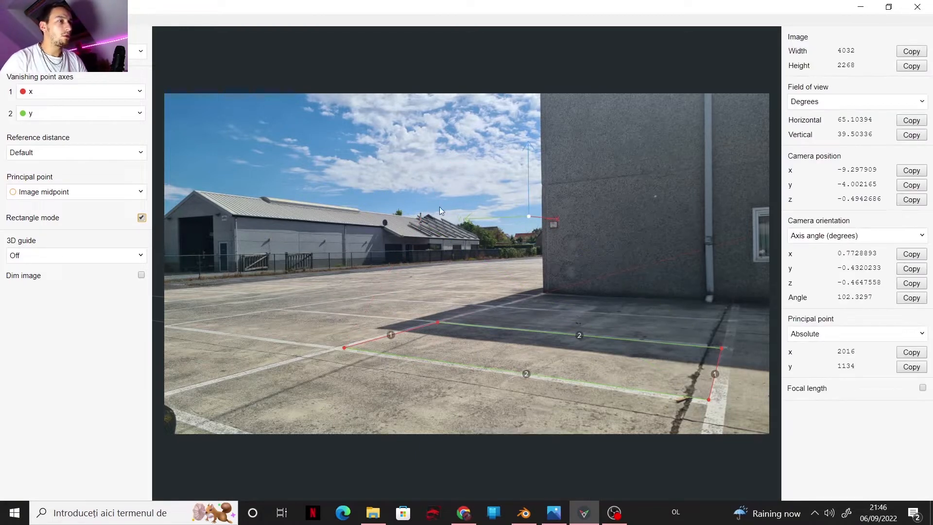
Show the xy grid floor as 3D guide and move the origin onto the shaded ground between the parking lines
{"action": "left_click", "coordinate": [62, 254]}
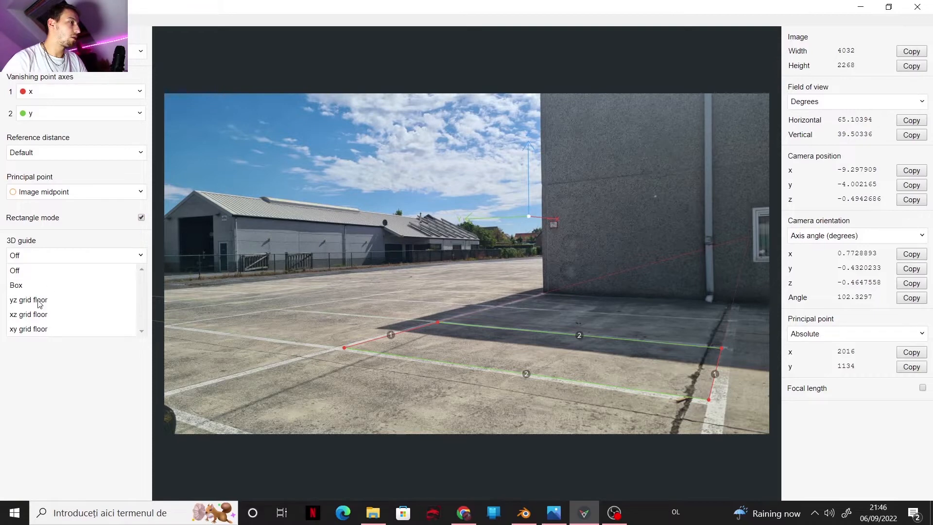
{"action": "left_click", "coordinate": [30, 329]}
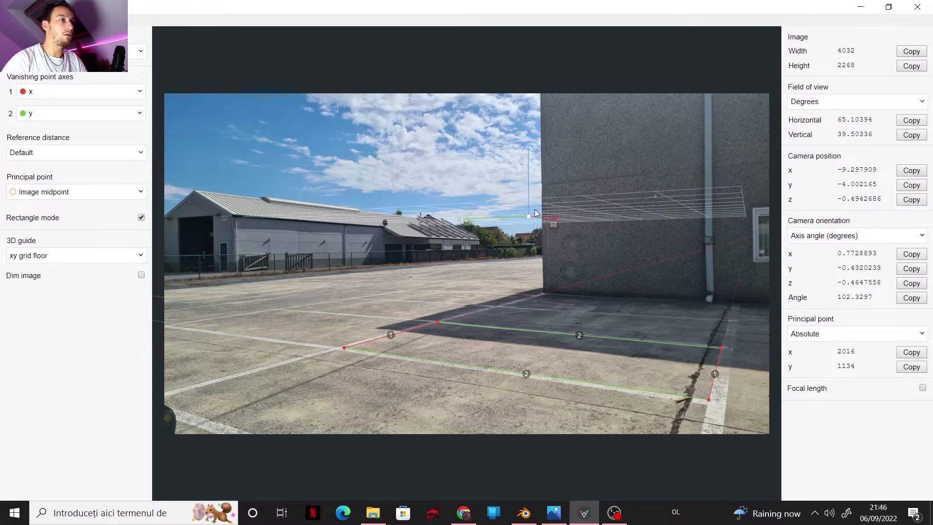
{"action": "left_click_drag", "start_coordinate": [528, 216], "coordinate": [506, 340]}
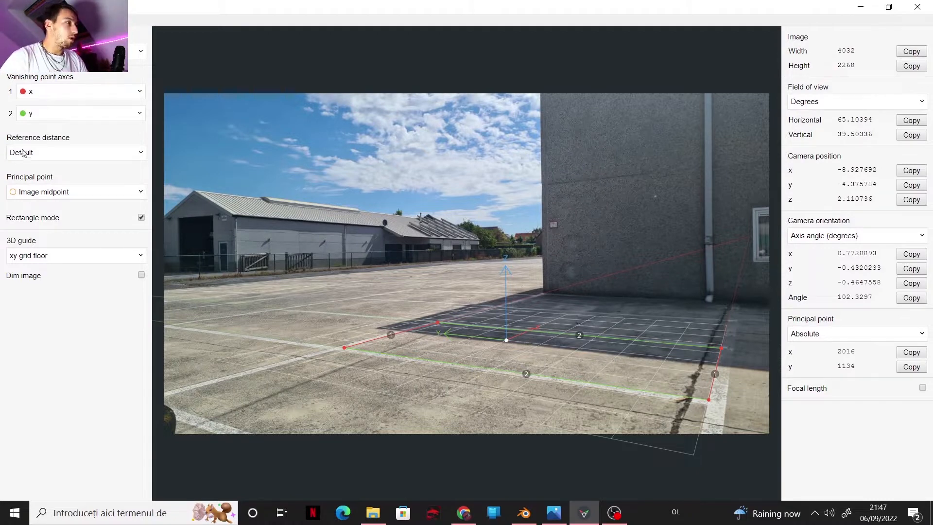
Derive the principal point from the 3rd vanishing point, aligning its two lines with the vertical corners of the grey building and the distant shed
{"action": "left_click", "coordinate": [64, 195]}
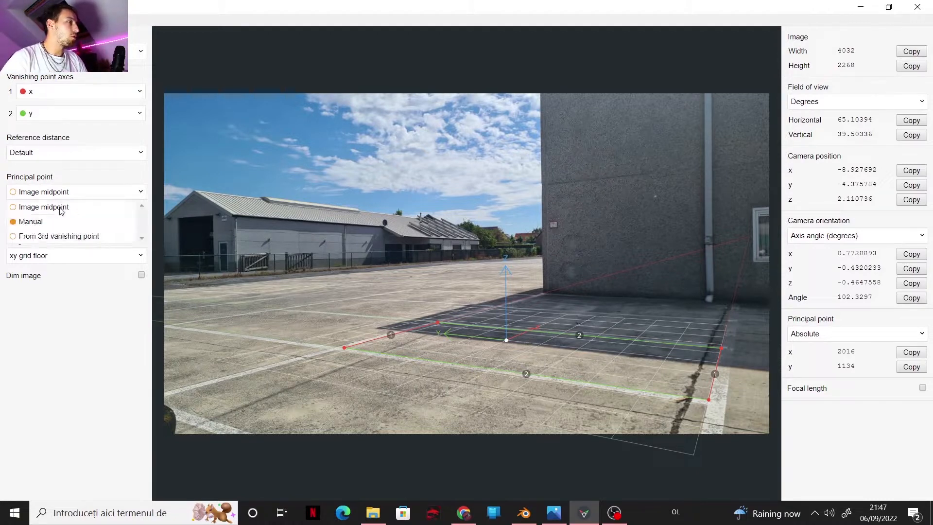
{"action": "left_click", "coordinate": [32, 221]}
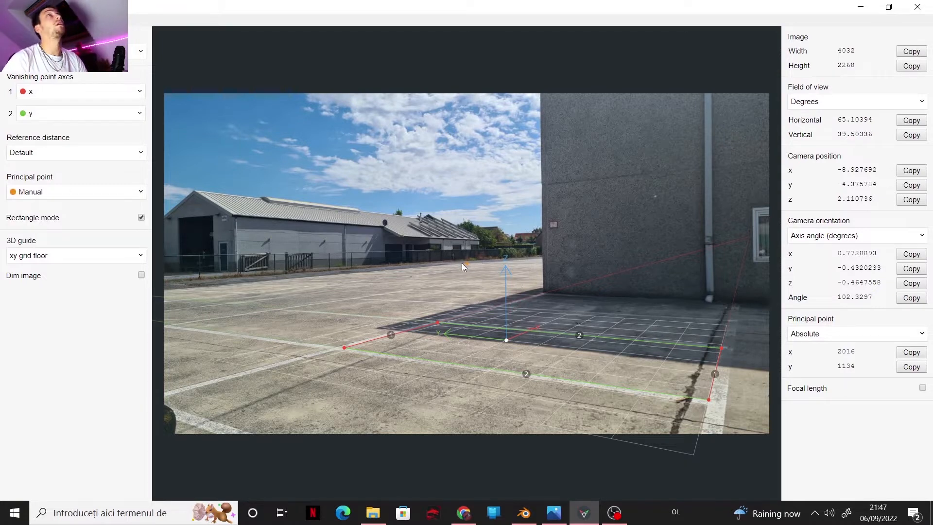
{"action": "left_click", "coordinate": [108, 196]}
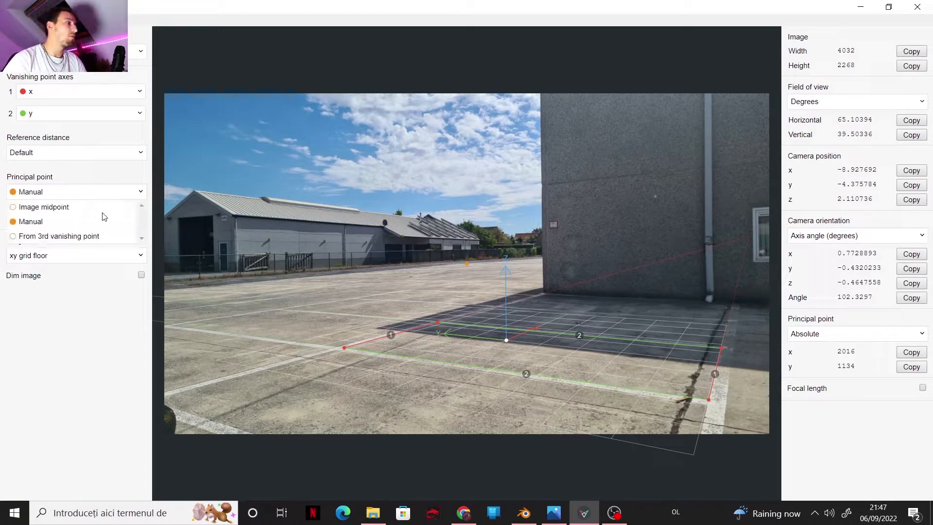
{"action": "left_click", "coordinate": [73, 236]}
{"action": "left_click_drag", "start_coordinate": [544, 163], "coordinate": [526, 127]}
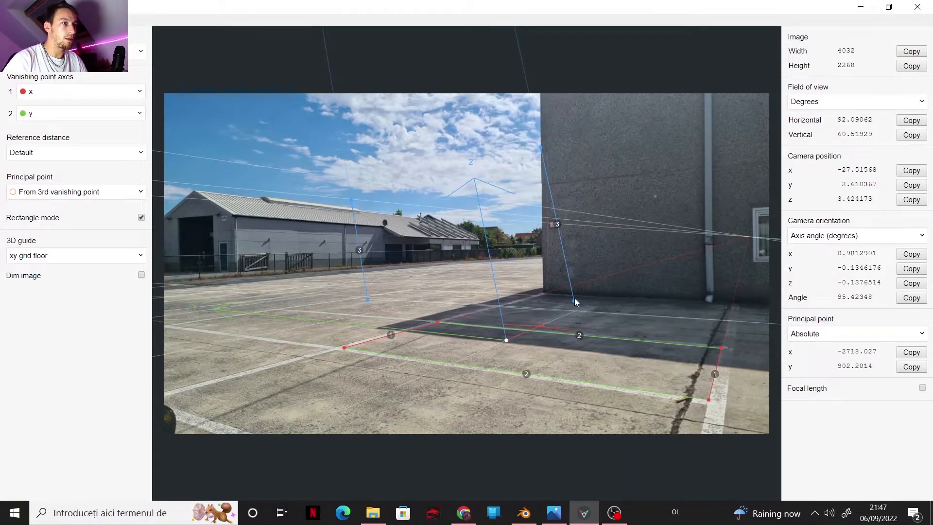
{"action": "left_click_drag", "start_coordinate": [574, 302], "coordinate": [542, 276]}
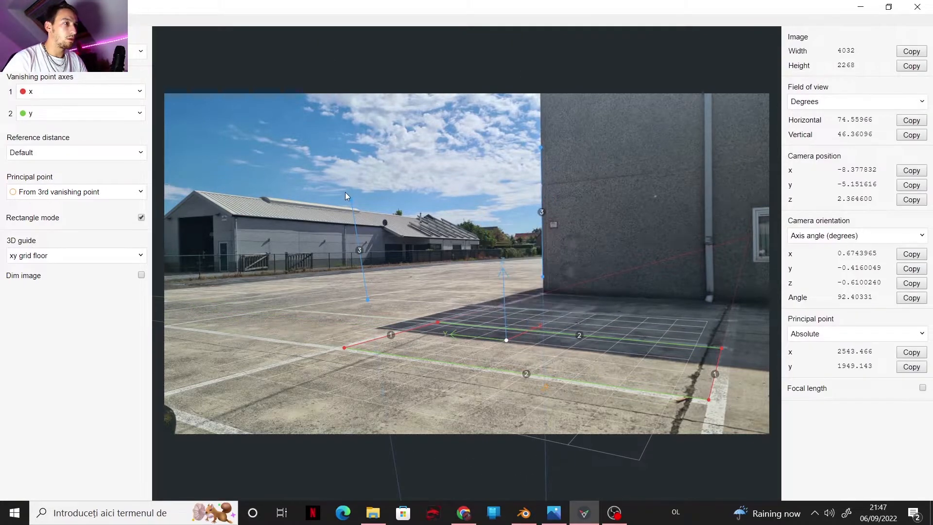
{"action": "left_click_drag", "start_coordinate": [349, 200], "coordinate": [214, 193]}
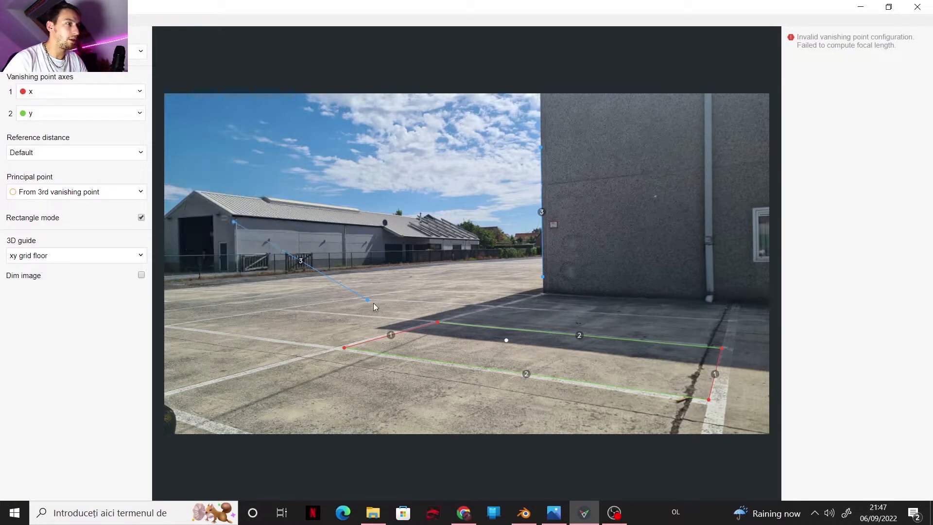
{"action": "left_click_drag", "start_coordinate": [372, 302], "coordinate": [235, 250]}
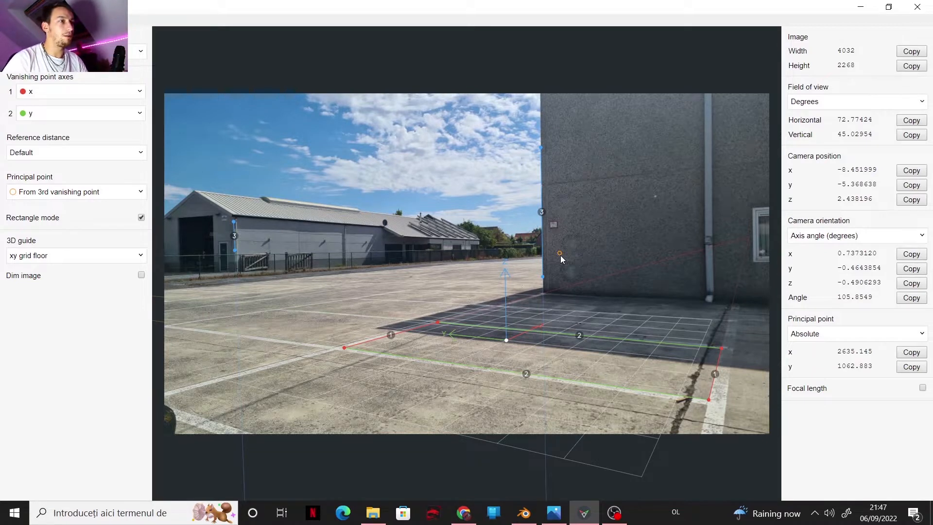
Define the reference distance along the x axis, with its end marks spanning the width between the two long parking lines
{"action": "left_click", "coordinate": [63, 154]}
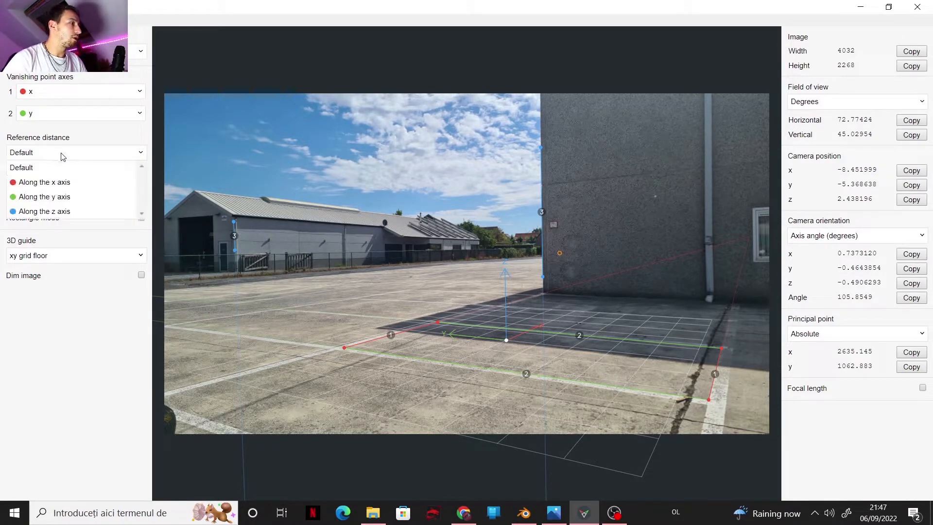
{"action": "left_click", "coordinate": [48, 183]}
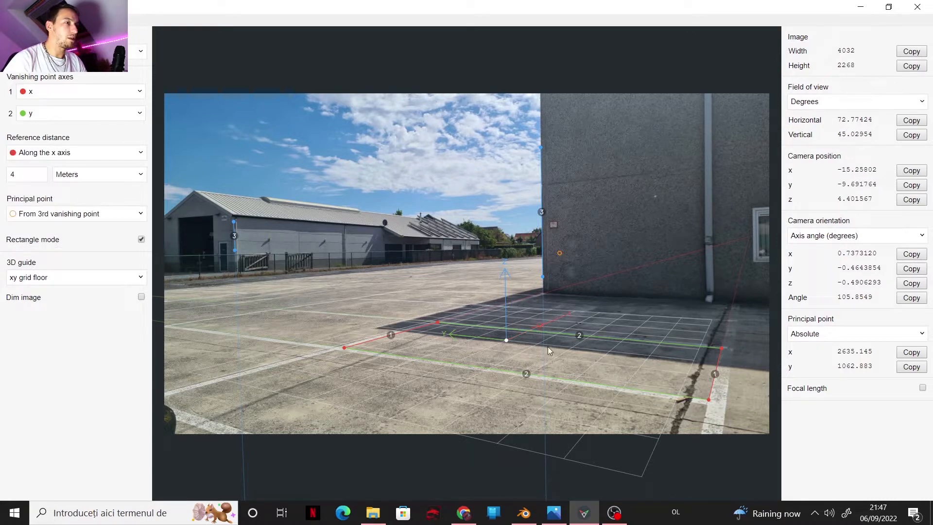
{"action": "left_click_drag", "start_coordinate": [541, 324], "coordinate": [457, 367]}
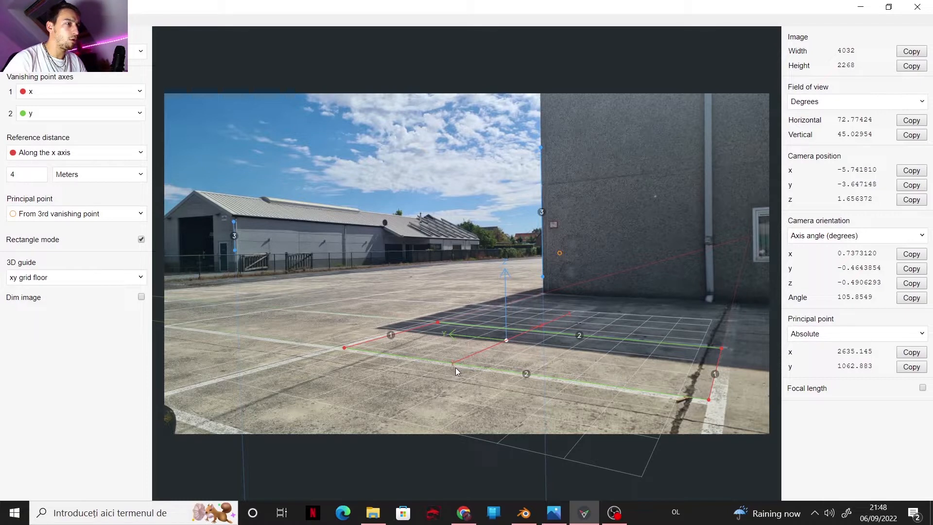
{"action": "left_click_drag", "start_coordinate": [568, 311], "coordinate": [517, 350]}
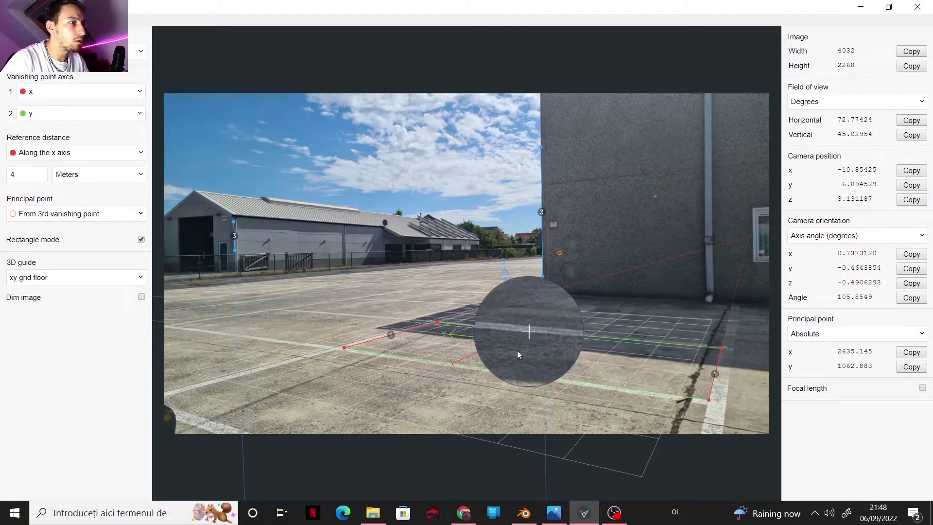
{"action": "left_click_drag", "start_coordinate": [453, 363], "coordinate": [450, 364], "text": "shift"}
Try to set the reference distance to 2.5 meters
{"action": "left_click", "coordinate": [18, 178]}
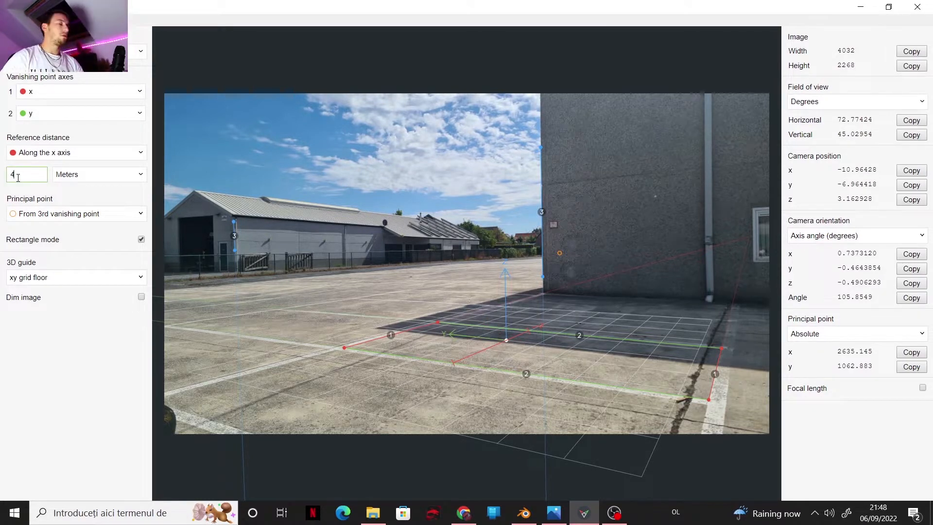
{"action": "key", "text": "BackSpace"}
{"action": "type", "text": "2"}
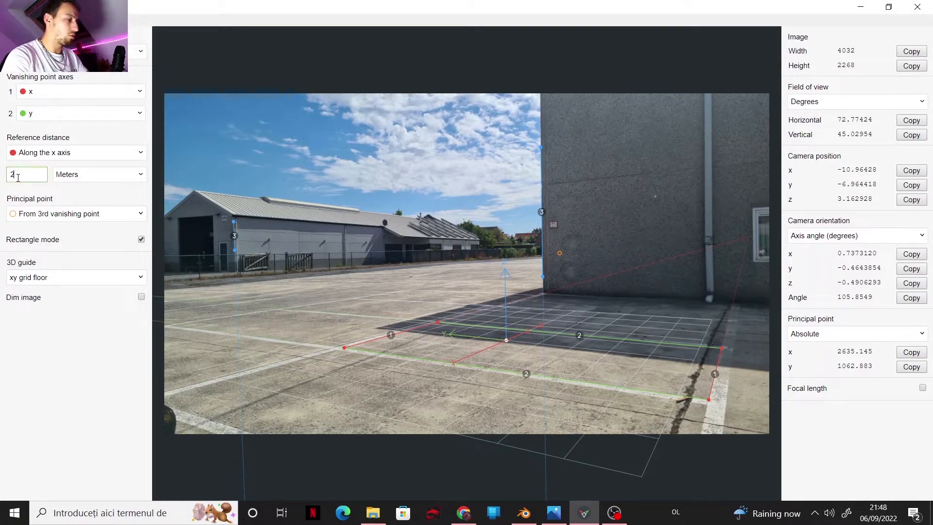
{"action": "type", "text": ".5"}
Change the reference distance unit to centimeters and set the distance to 250
{"action": "left_click", "coordinate": [74, 179]}
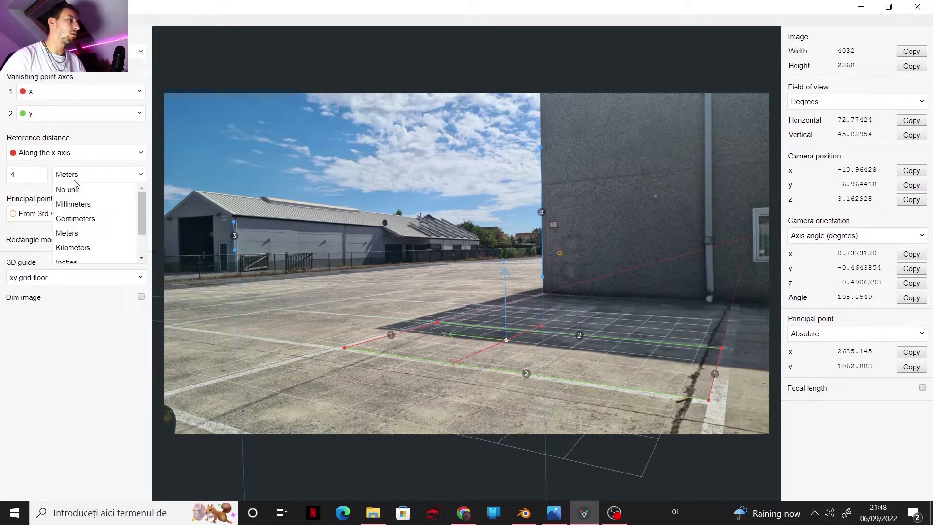
{"action": "left_click", "coordinate": [75, 218]}
{"action": "left_click", "coordinate": [29, 176]}
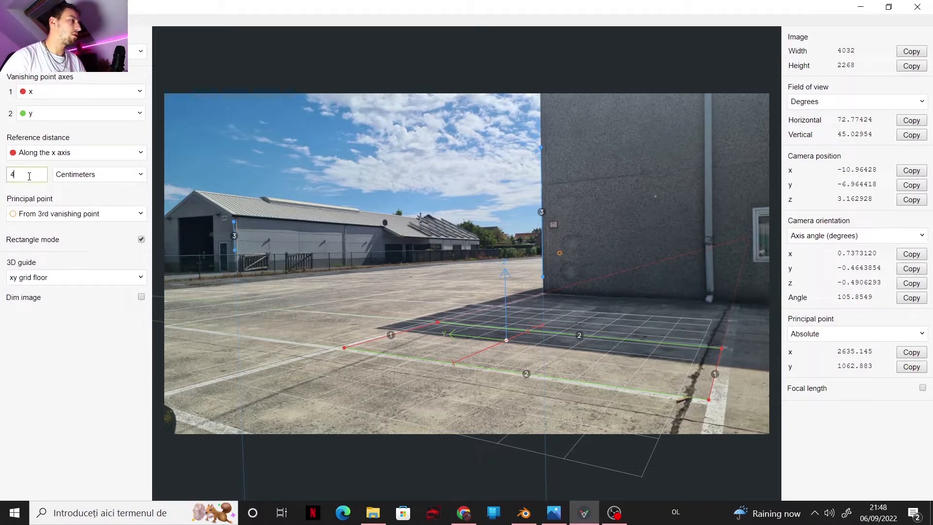
{"action": "key", "text": "BackSpace"}
{"action": "type", "text": "250"}
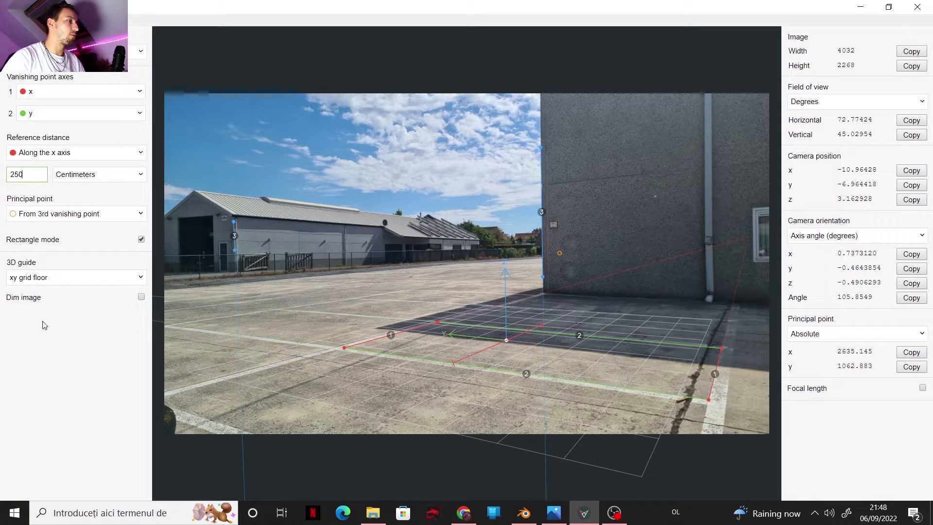
{"action": "left_click", "coordinate": [65, 346]}
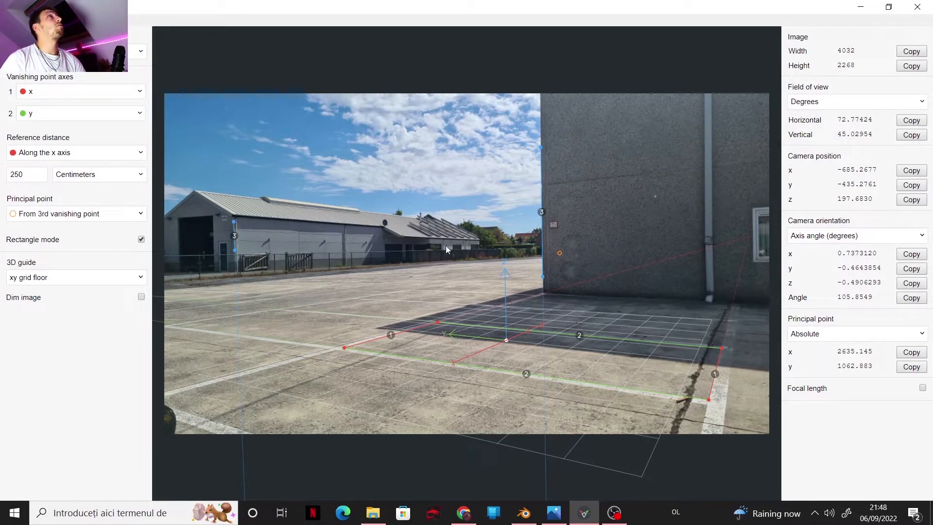
Save the camera-matching project as a new fSpy file
{"action": "left_click", "coordinate": [10, 20]}
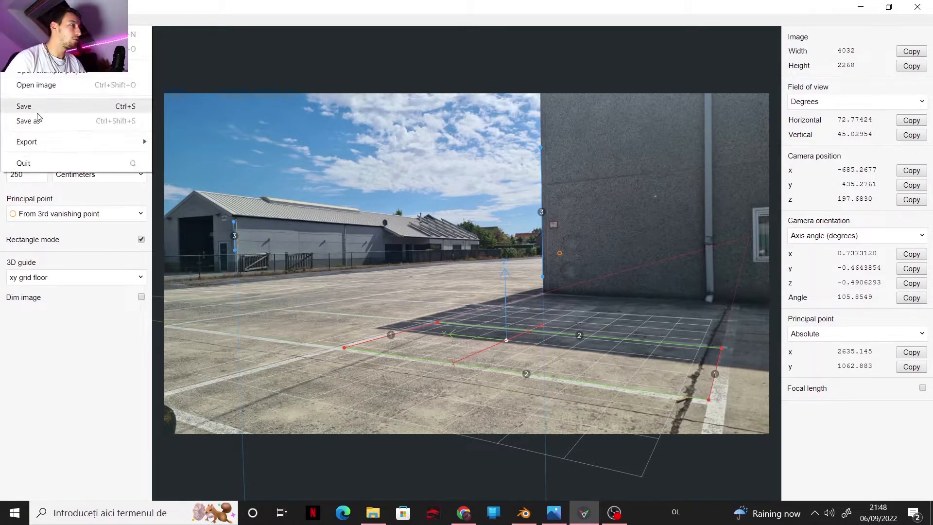
{"action": "left_click", "coordinate": [31, 128]}
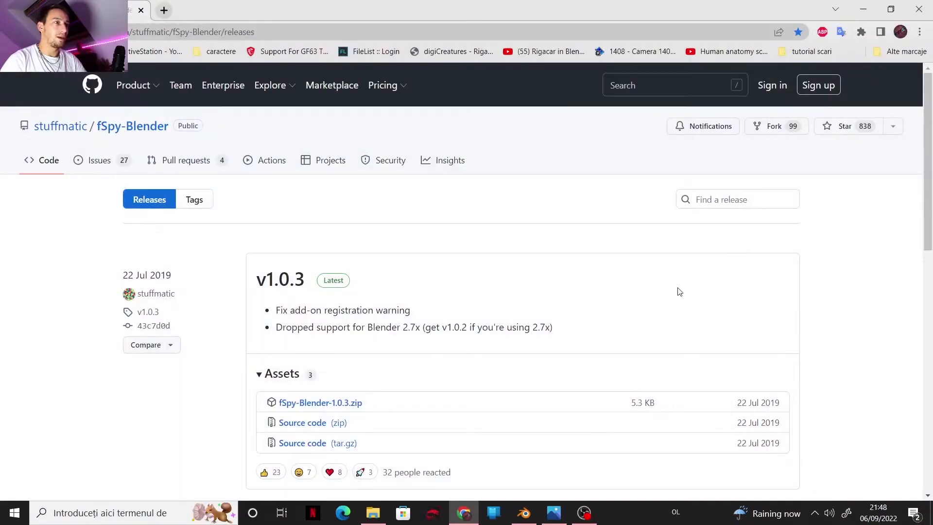
Switch to Blender and look up the installed fSpy import add-on's details in the add-on preferences
{"action": "left_click", "coordinate": [530, 494]}
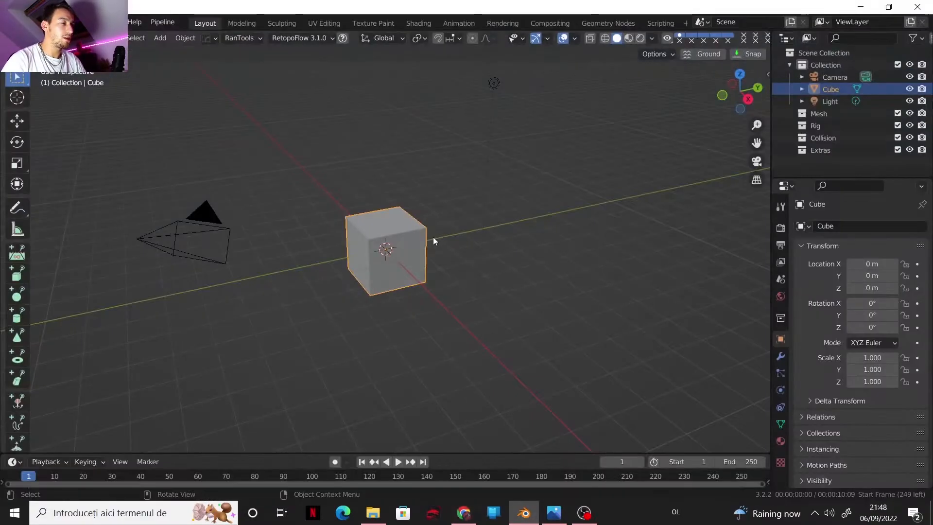
{"action": "middle_click_drag", "start_coordinate": [434, 239], "coordinate": [440, 285]}
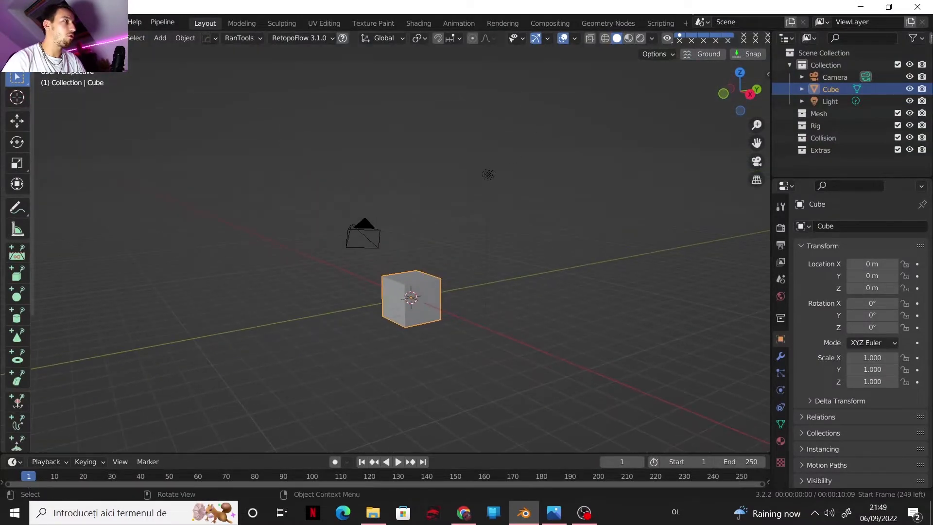
{"action": "left_click", "coordinate": [22, 21]}
{"action": "mouse_move", "coordinate": [46, 22]}
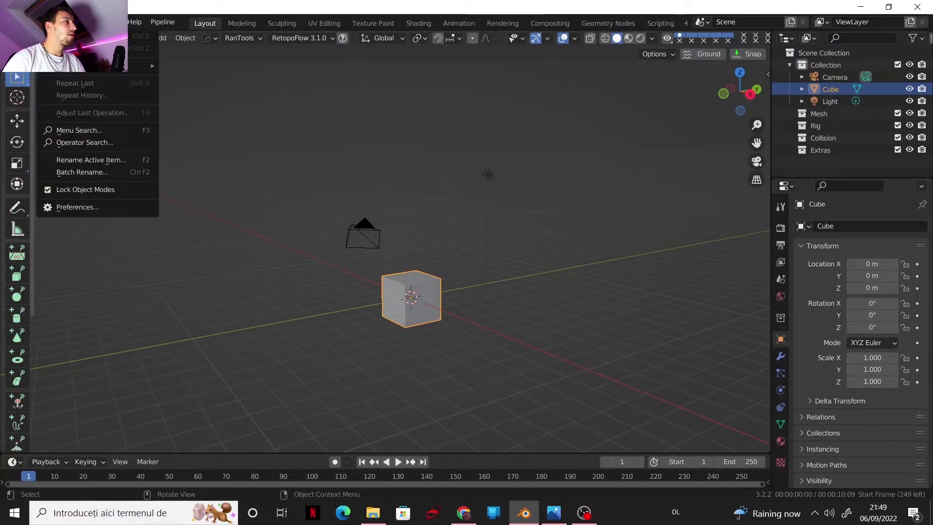
{"action": "left_click", "coordinate": [81, 213]}
{"action": "left_click", "coordinate": [349, 82]}
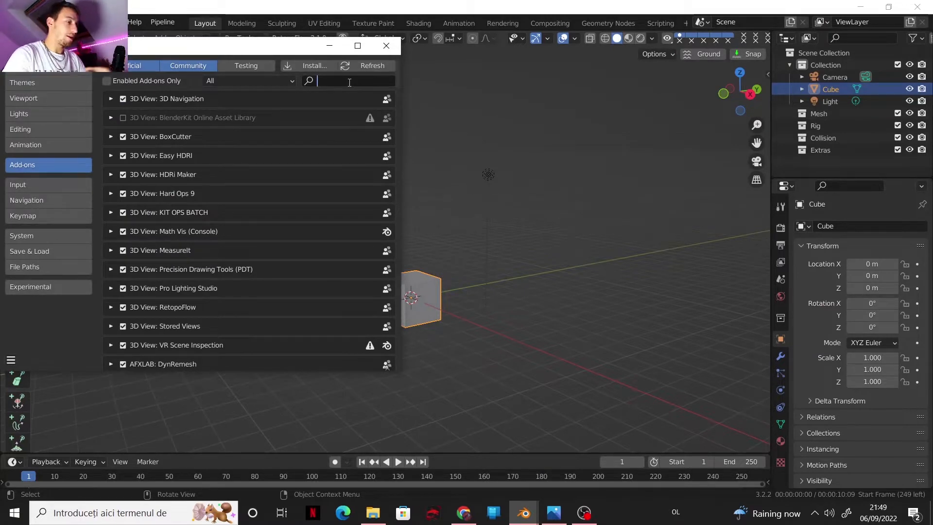
{"action": "type", "text": "fsp"}
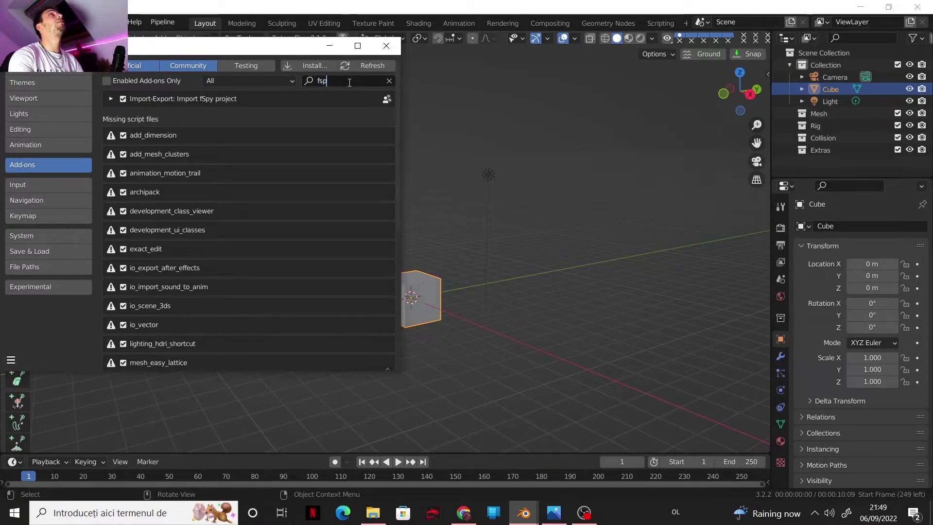
{"action": "left_click", "coordinate": [112, 99]}
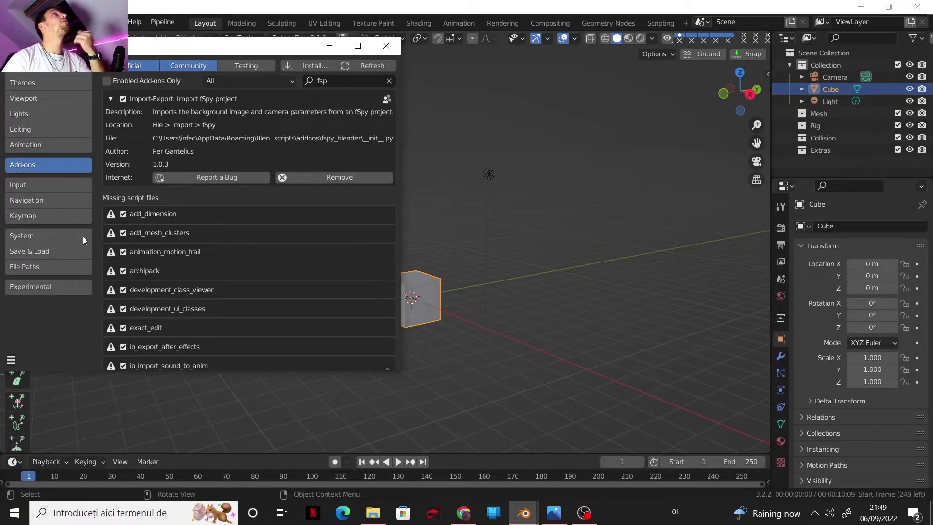
{"action": "left_click", "coordinate": [386, 45]}
Import the camera.fspy project from the "how to make an hdri" folder, including its background image
{"action": "left_click", "coordinate": [25, 22]}
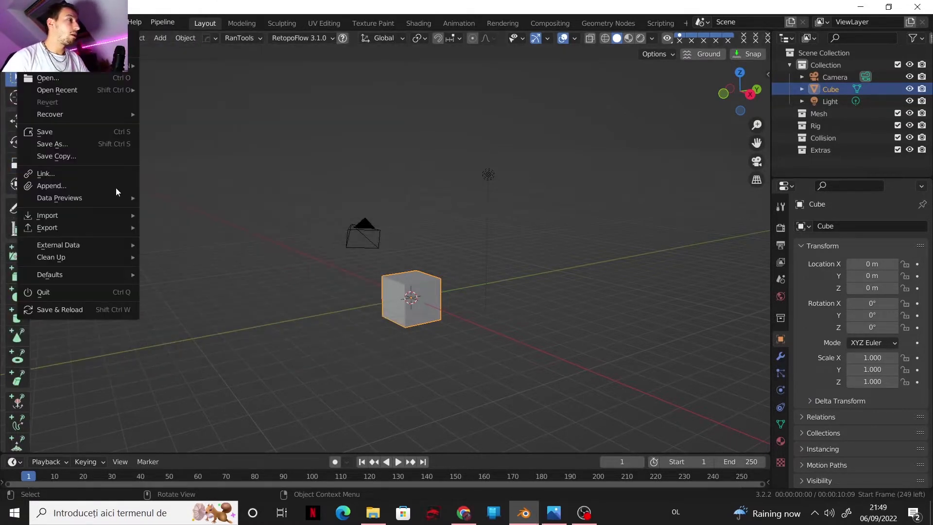
{"action": "mouse_move", "coordinate": [125, 220]}
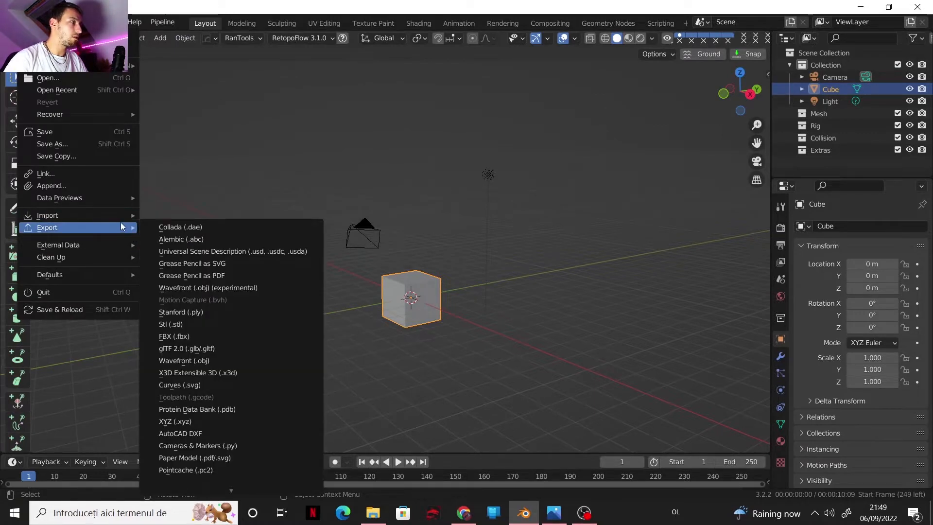
{"action": "left_click", "coordinate": [171, 482]}
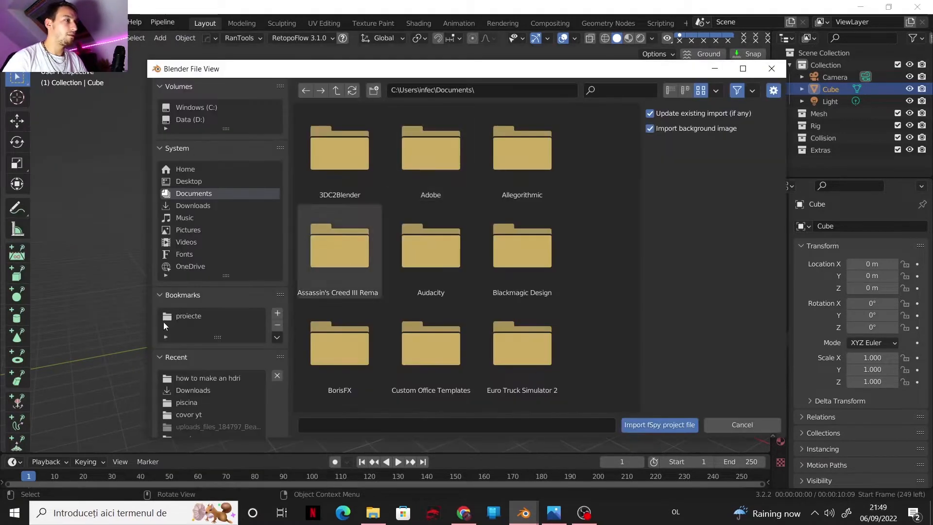
{"action": "left_click", "coordinate": [202, 378]}
{"action": "left_click", "coordinate": [437, 187]}
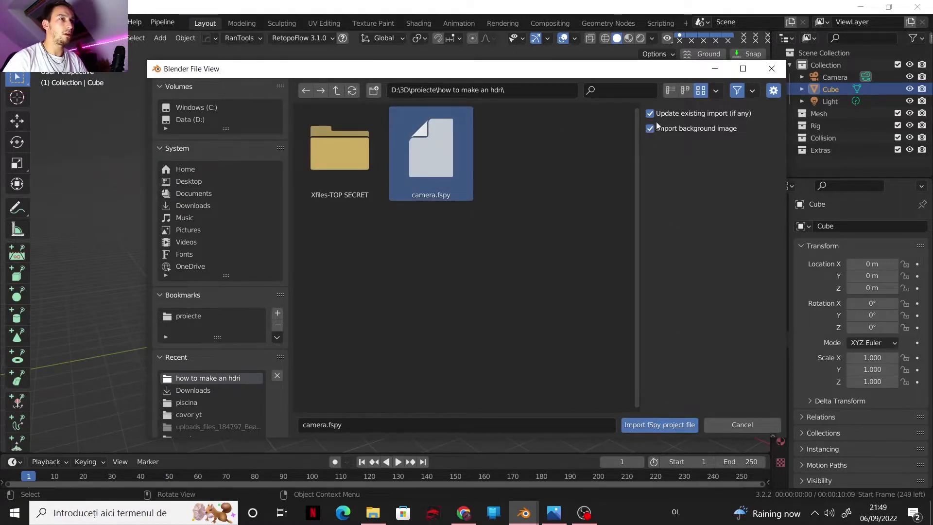
{"action": "left_click", "coordinate": [659, 425]}
{"action": "scroll", "coordinate": [449, 317], "scroll_direction": "up", "scroll_amount": 2}
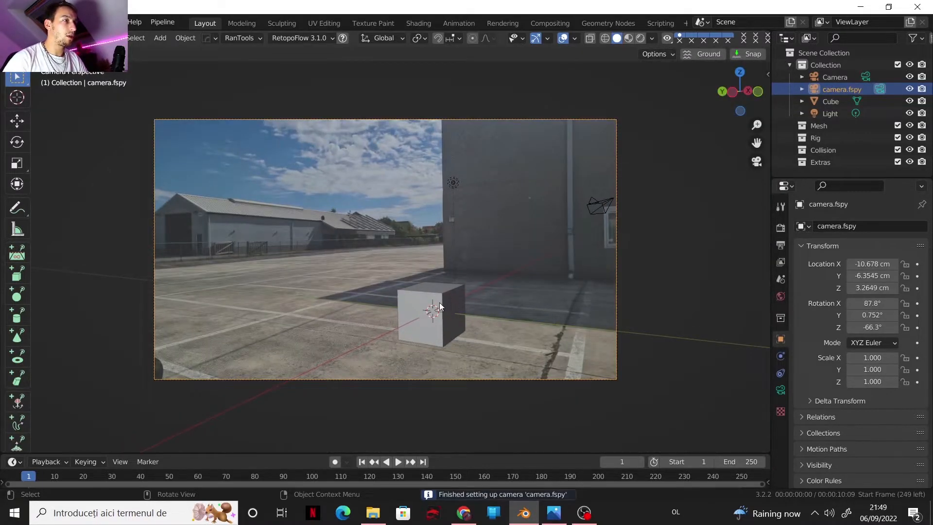
Move the cube up 1 cm along the Z axis so its base rests on the parking-lot ground
{"action": "left_click", "coordinate": [442, 306]}
{"action": "key", "text": "g"}
{"action": "key", "text": "z"}
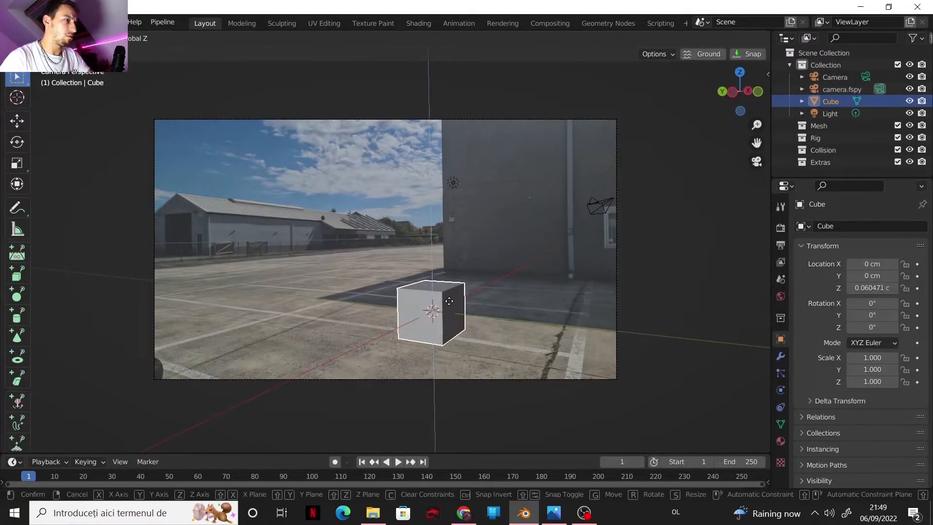
{"action": "left_click", "coordinate": [449, 301]}
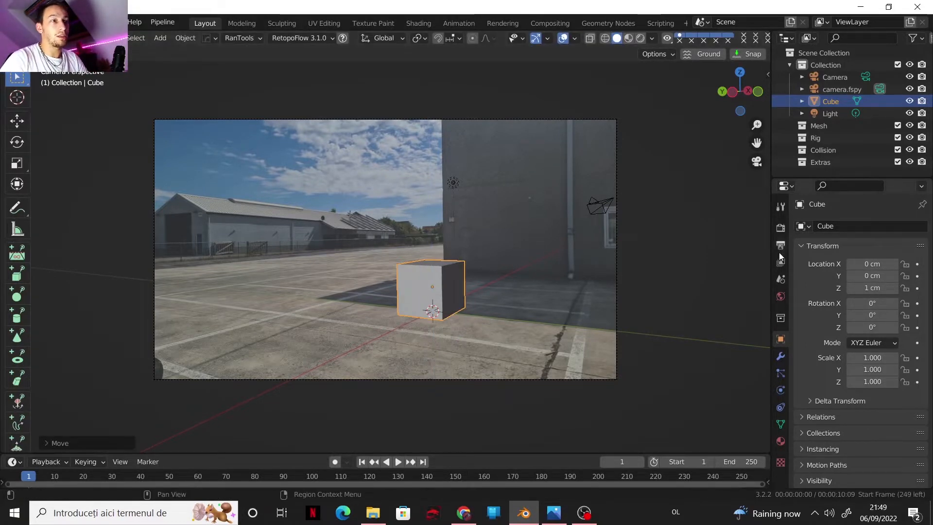
Check the cube's dimensions and set the scene's unit scale to 1
{"action": "key", "text": "n"}
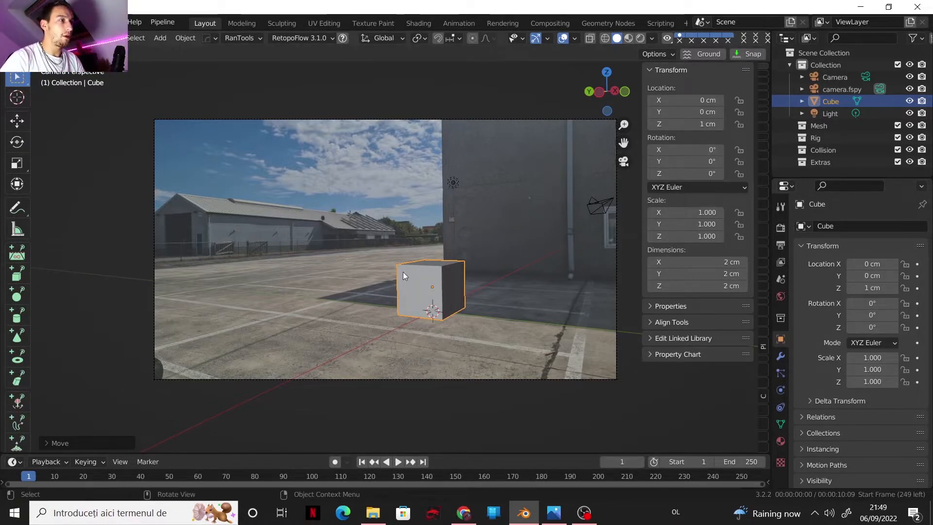
{"action": "left_click", "coordinate": [779, 229]}
{"action": "left_click", "coordinate": [778, 209]}
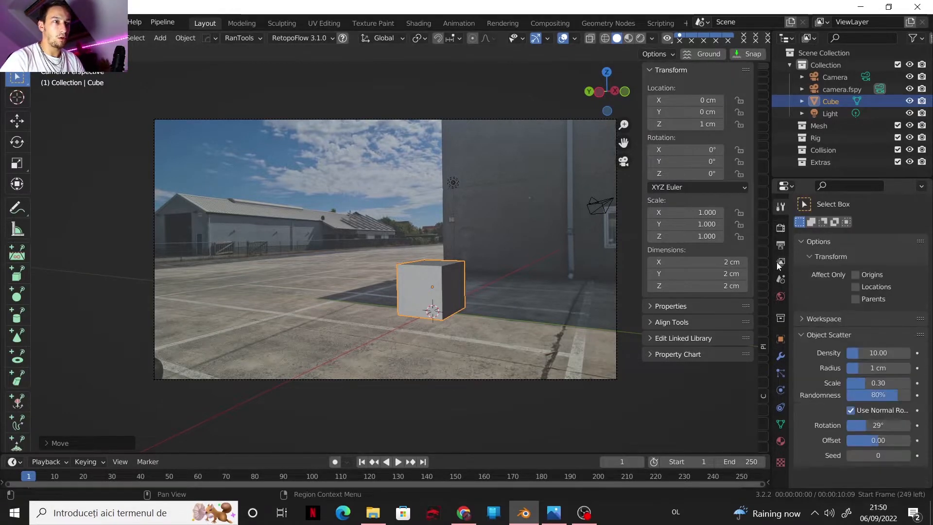
{"action": "left_click", "coordinate": [777, 263]}
{"action": "left_click", "coordinate": [780, 279]}
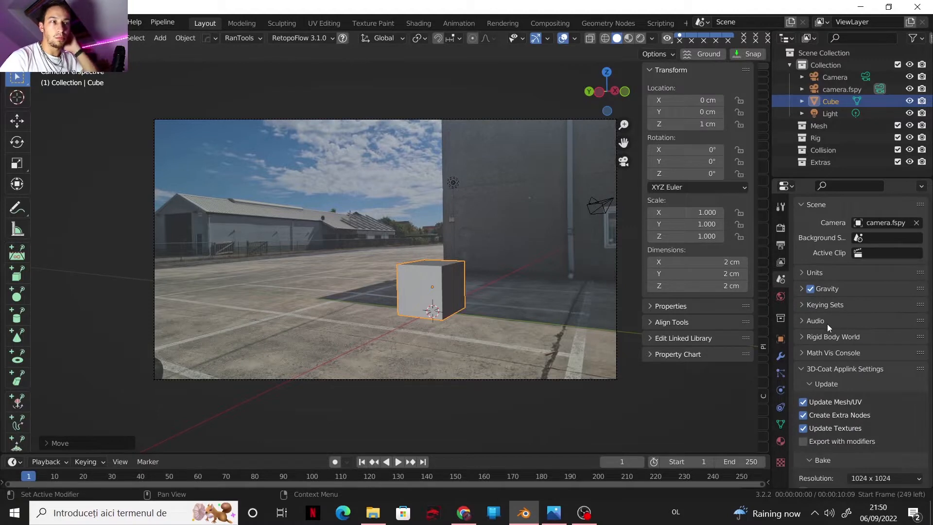
{"action": "left_click", "coordinate": [805, 273]}
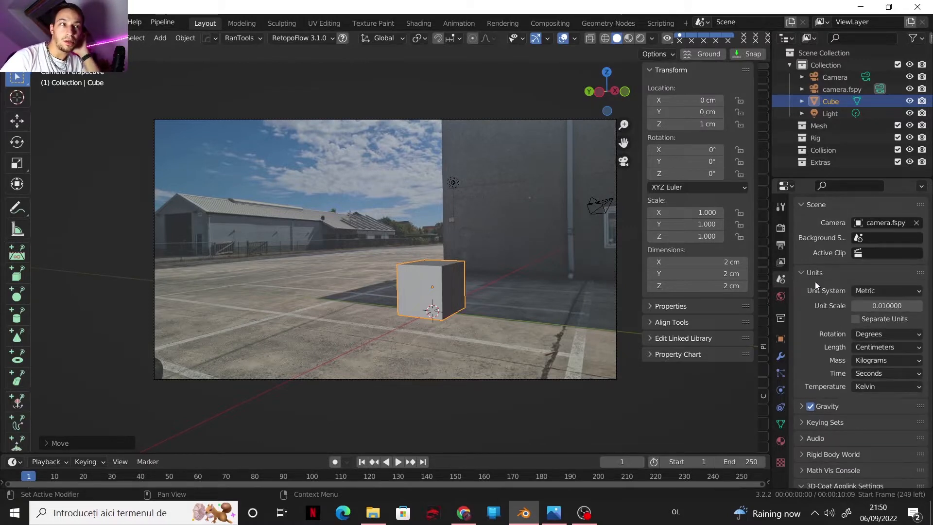
{"action": "left_click", "coordinate": [881, 306]}
{"action": "type", "text": "1"}
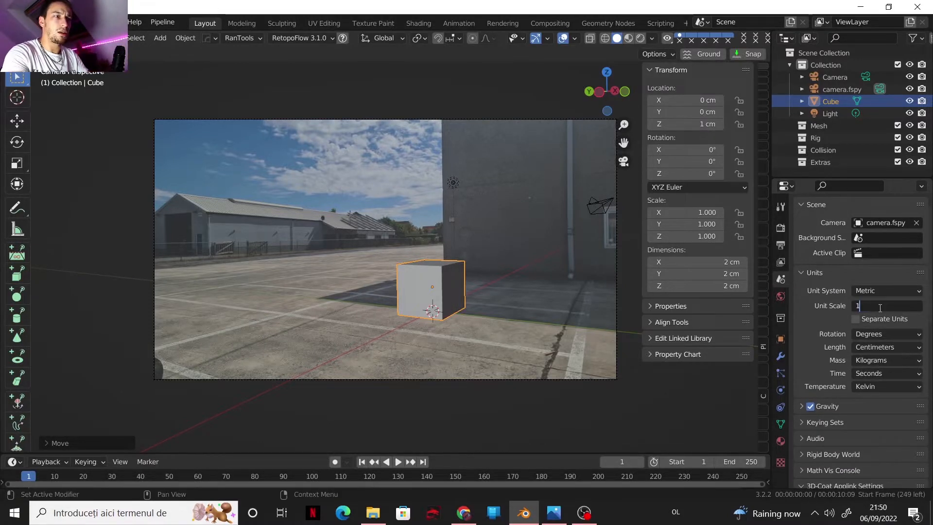
{"action": "key", "text": "Return"}
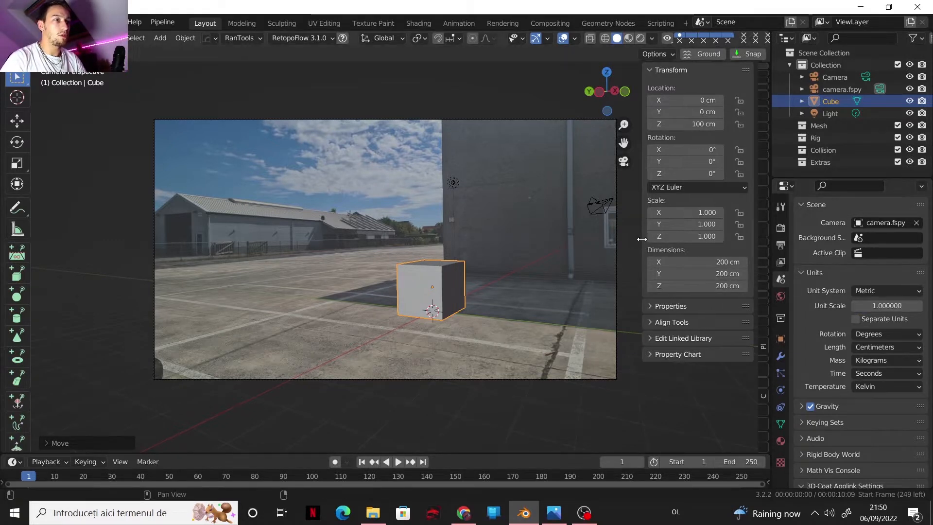
{"action": "key", "text": "n"}
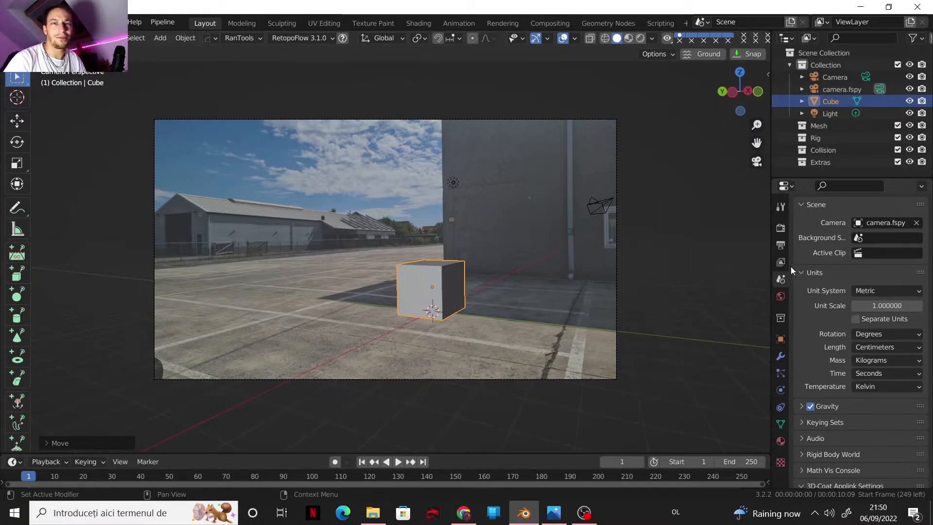
Preview the scene in rendered shading and set the render engine to Cycles with GPU Compute as the device
{"action": "left_click", "coordinate": [453, 183]}
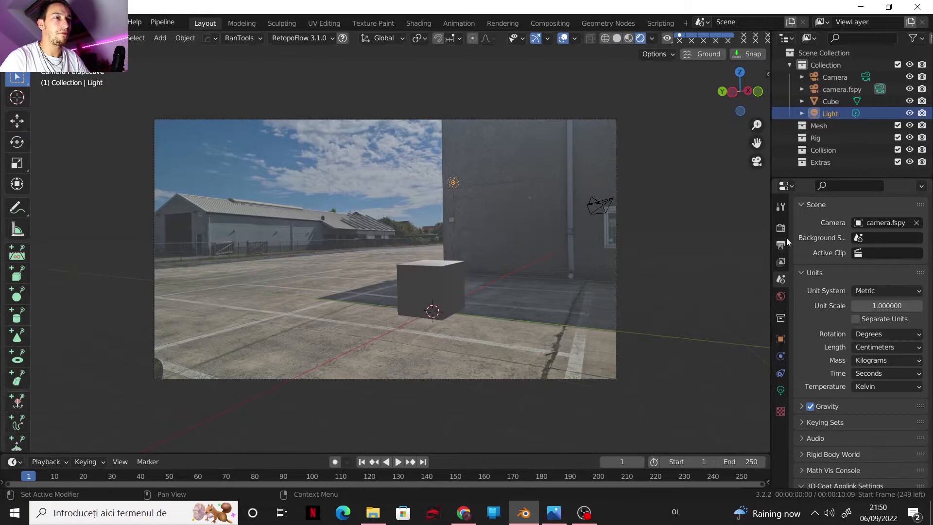
{"action": "left_click", "coordinate": [780, 228]}
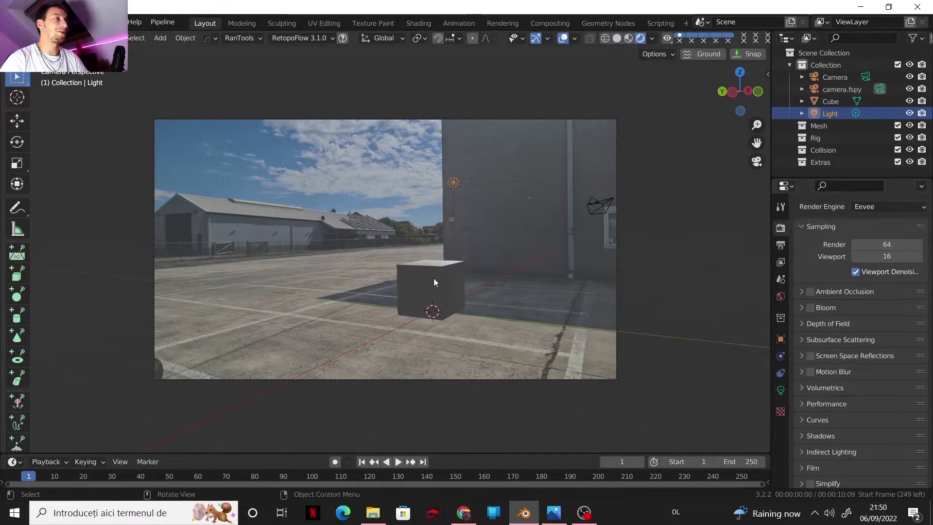
{"action": "left_click", "coordinate": [882, 208]}
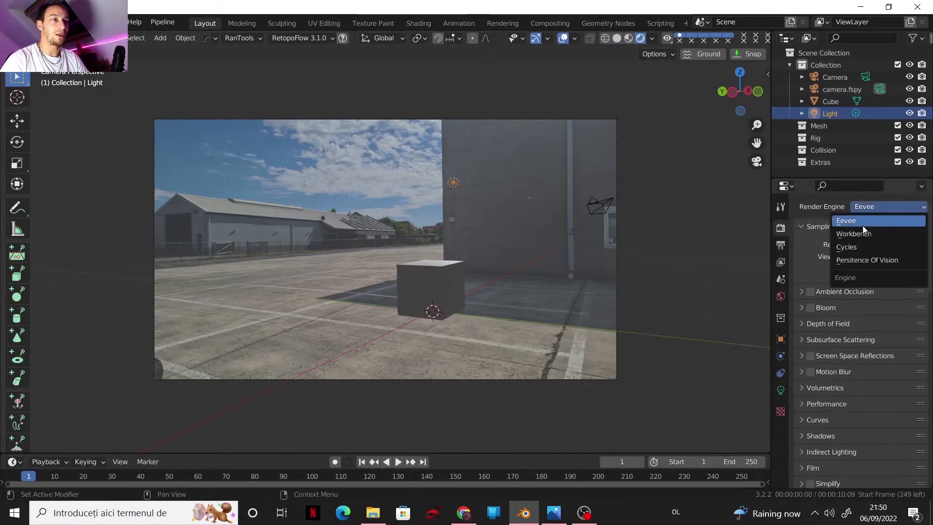
{"action": "left_click", "coordinate": [853, 249]}
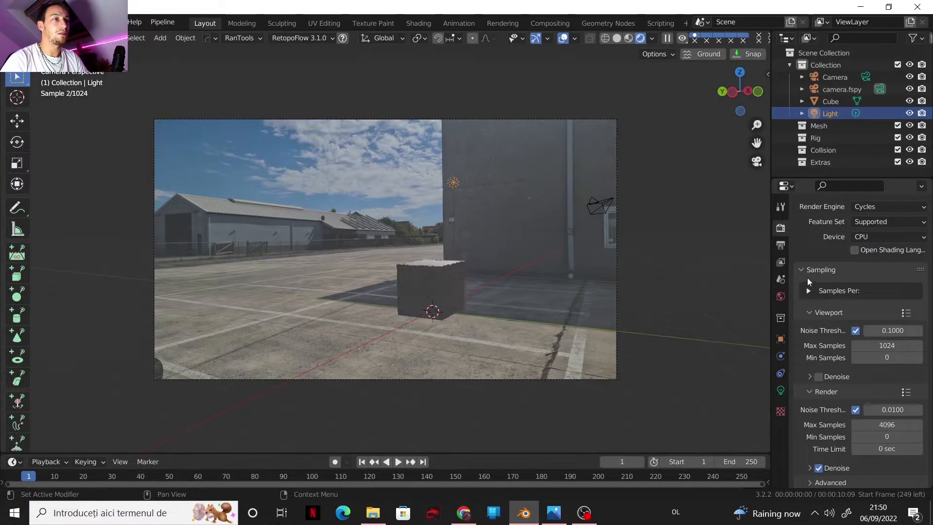
{"action": "left_click", "coordinate": [892, 237]}
{"action": "left_click", "coordinate": [883, 265]}
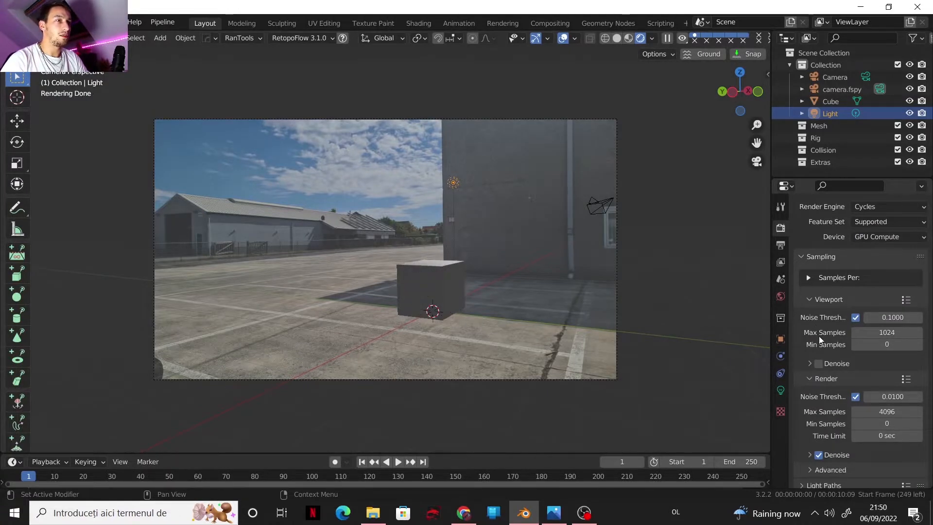
{"action": "scroll", "coordinate": [818, 336], "scroll_direction": "down", "scroll_amount": 4}
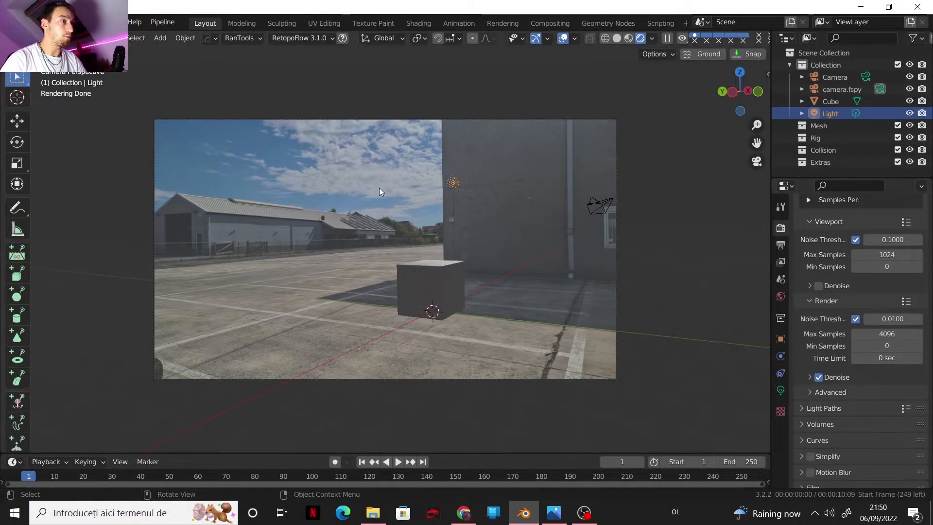
Return the viewport to solid shading in camera view and delete the original default Camera object
{"action": "left_click", "coordinate": [616, 38]}
{"action": "mouse_move", "coordinate": [304, 178]}
{"action": "middle_mouse_down"}
{"action": "mouse_move", "coordinate": [458, 250]}
{"action": "mouse_move", "coordinate": [410, 277]}
{"action": "mouse_move", "coordinate": [329, 277]}
{"action": "mouse_move", "coordinate": [414, 298]}
{"action": "mouse_move", "coordinate": [397, 292]}
{"action": "mouse_move", "coordinate": [366, 252]}
{"action": "mouse_move", "coordinate": [587, 129]}
{"action": "middle_mouse_up"}
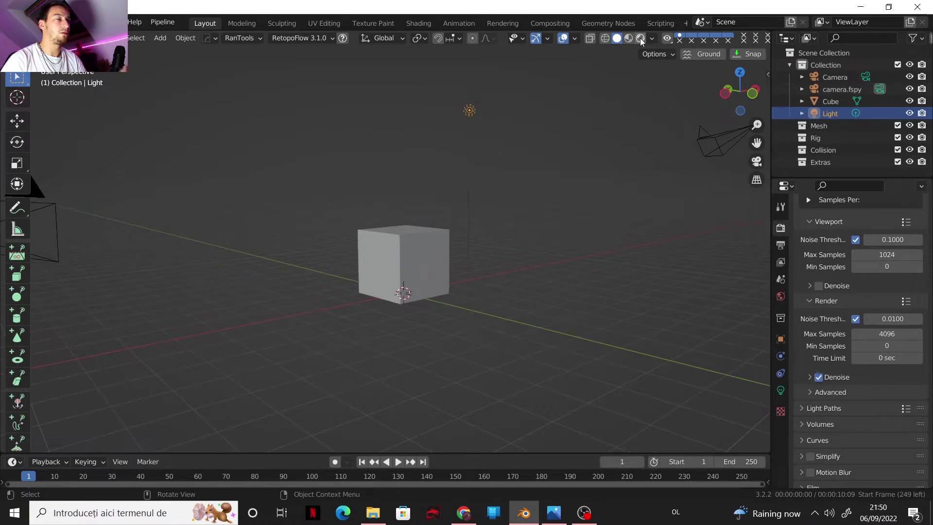
{"action": "left_click", "coordinate": [755, 161]}
{"action": "left_click", "coordinate": [824, 93]}
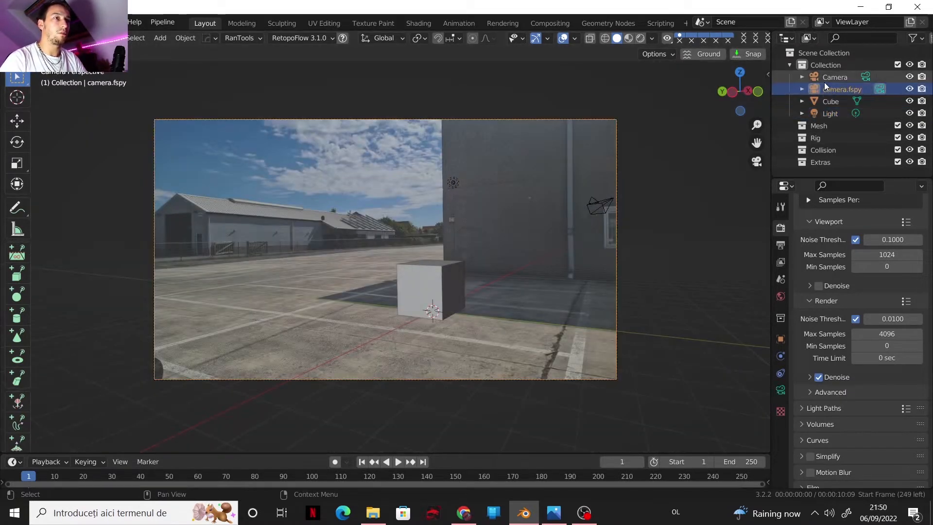
{"action": "left_click", "coordinate": [825, 79]}
{"action": "key", "text": "Delete"}
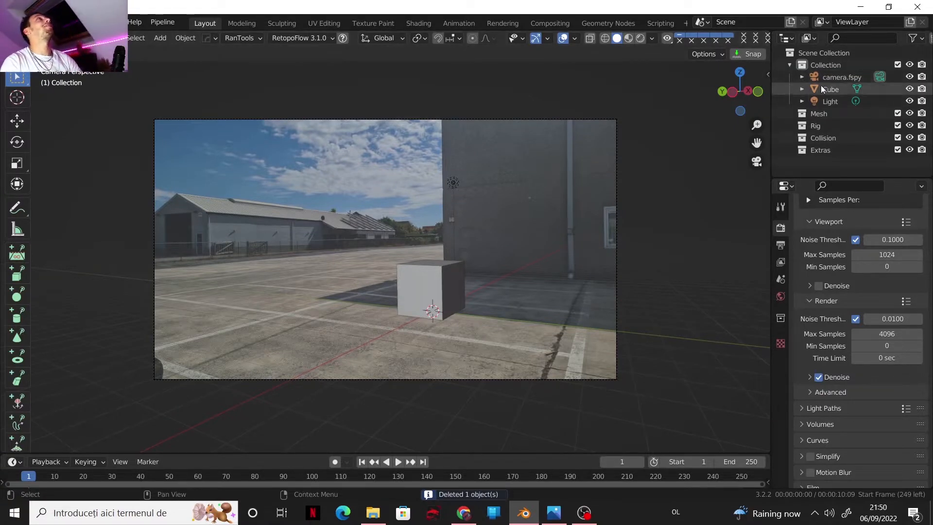
Assign an Environment Texture to the world background's color
{"action": "left_click", "coordinate": [781, 296]}
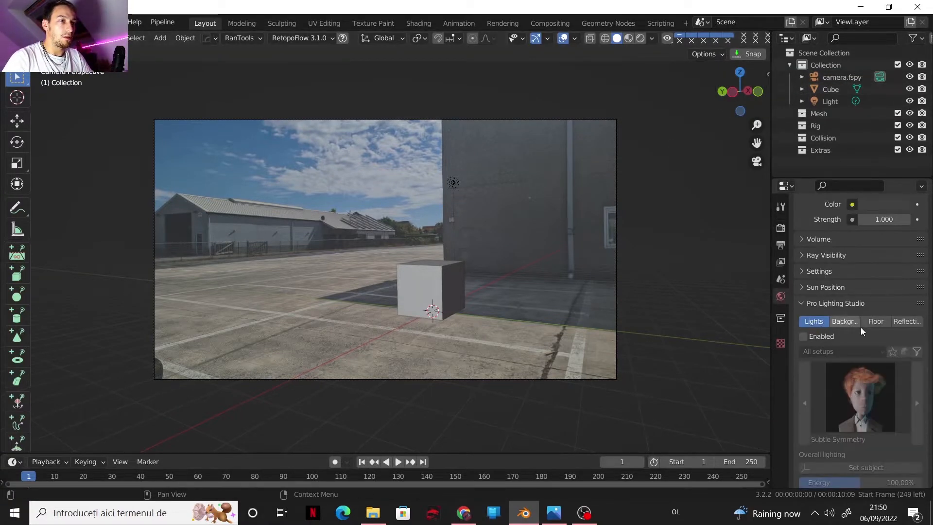
{"action": "scroll", "coordinate": [825, 288], "scroll_direction": "up", "scroll_amount": 5}
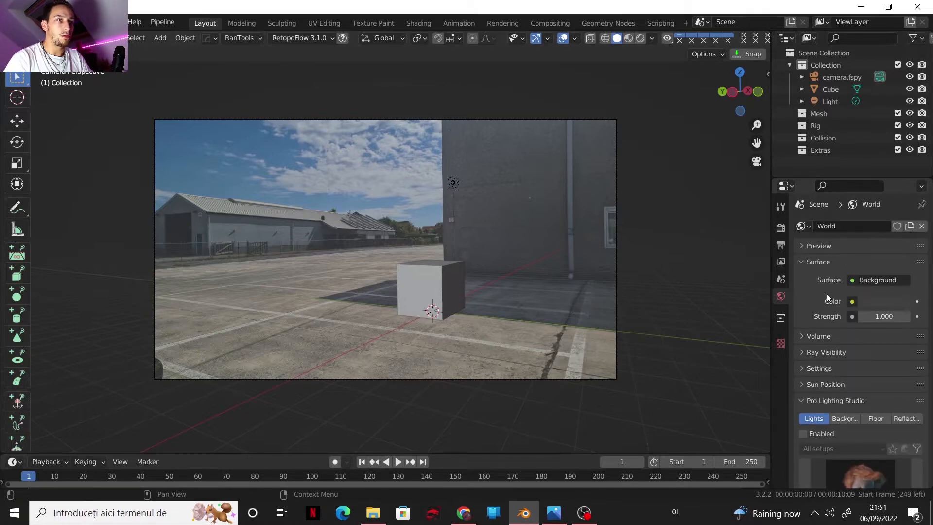
{"action": "left_click", "coordinate": [853, 302]}
{"action": "left_click", "coordinate": [632, 352]}
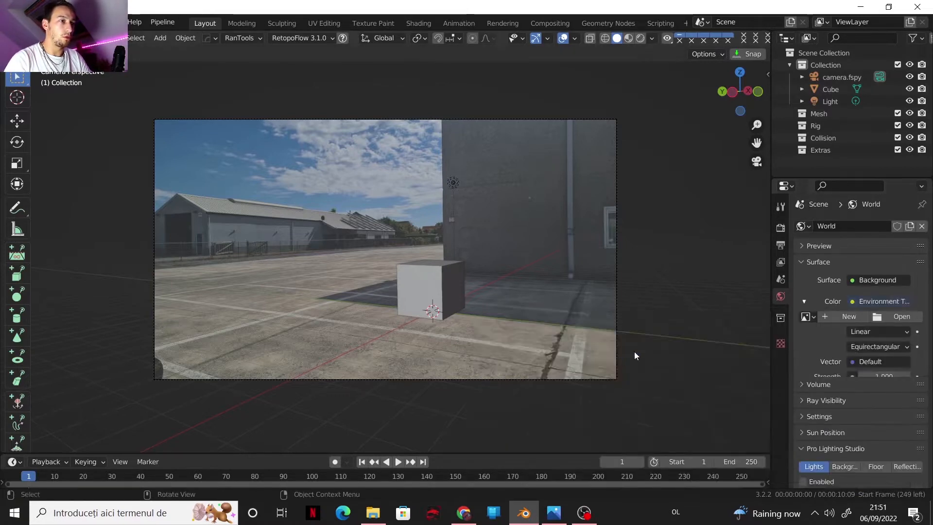
Load myhdri 2K.hdr from the "how to make an hdri" folder as the world's environment texture
{"action": "left_click", "coordinate": [900, 316]}
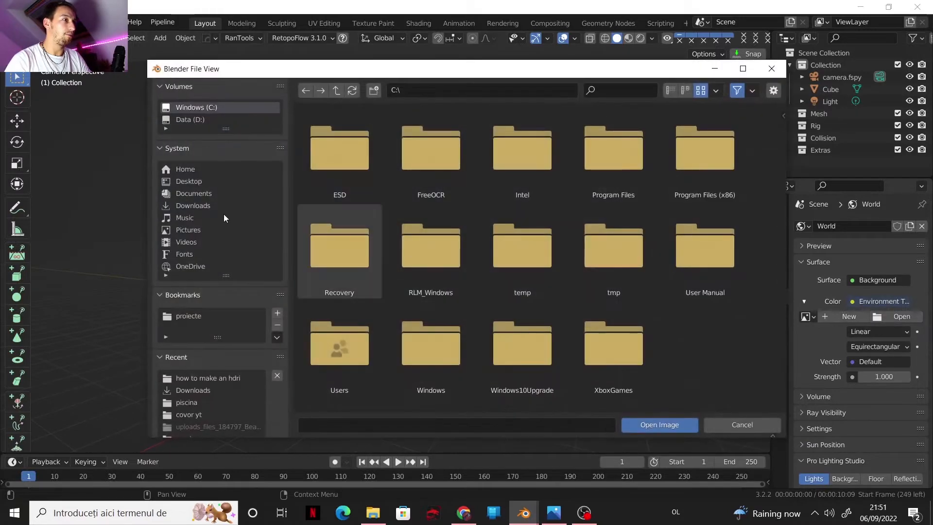
{"action": "left_click", "coordinate": [197, 378]}
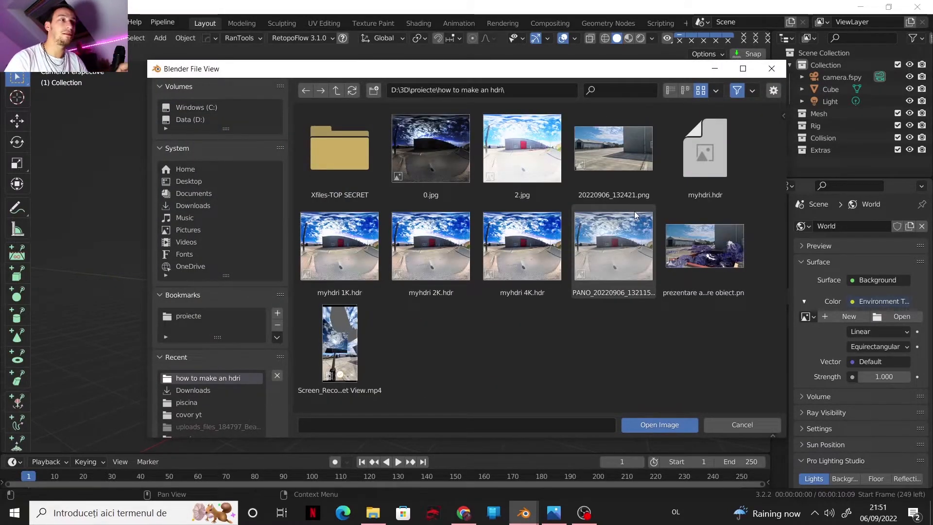
{"action": "left_click", "coordinate": [421, 257]}
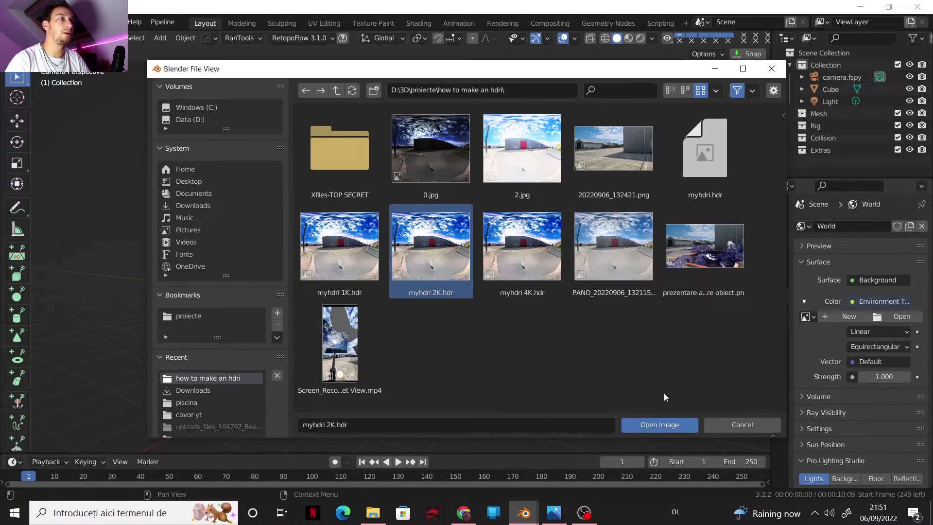
{"action": "left_click", "coordinate": [648, 425]}
{"action": "scroll", "coordinate": [833, 369], "scroll_direction": "down", "scroll_amount": 4}
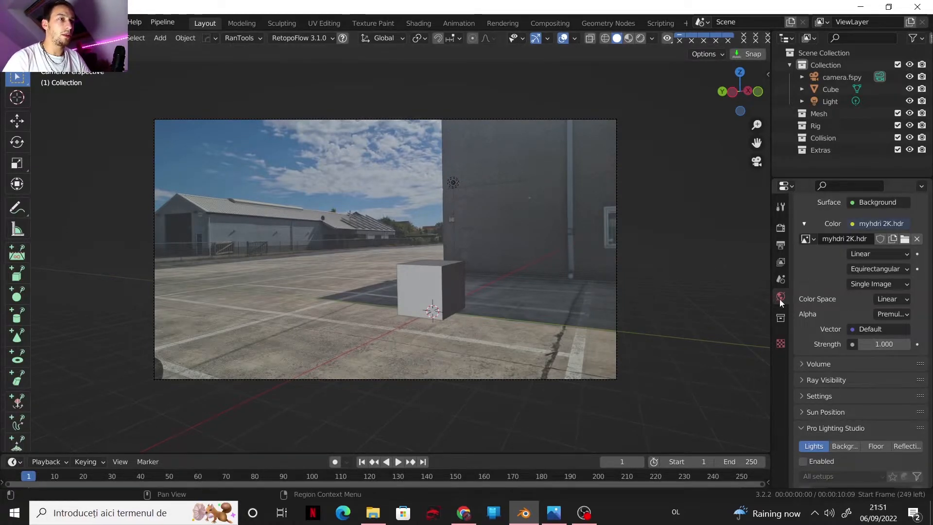
Add a mesh plane under the cube and scale it up to about 19.9 to cover the parking-lot ground
{"action": "key", "text": "shift+a"}
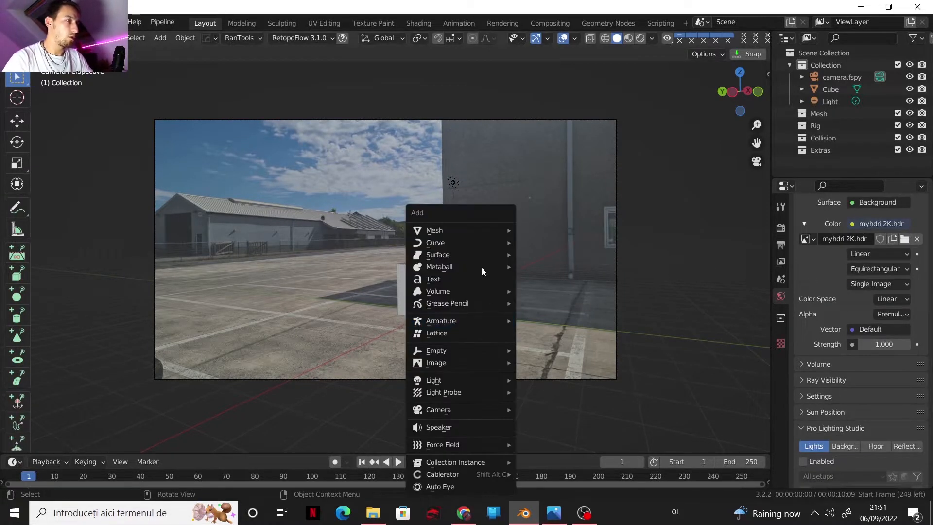
{"action": "mouse_move", "coordinate": [476, 229]}
{"action": "left_click", "coordinate": [552, 255]}
{"action": "key", "text": "s"}
{"action": "left_click", "coordinate": [606, 329]}
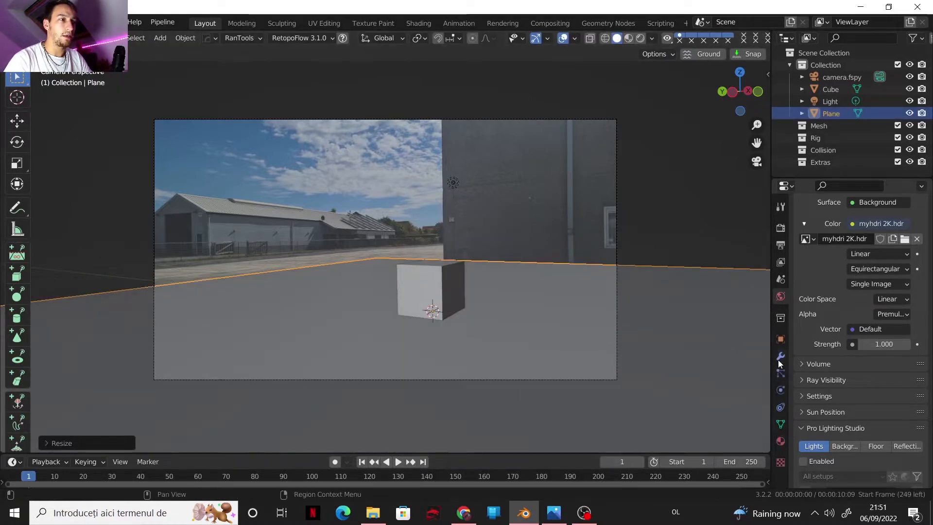
Make the plane a shadow catcher in its object visibility settings and preview the scene in rendered shading
{"action": "left_click", "coordinate": [780, 339]}
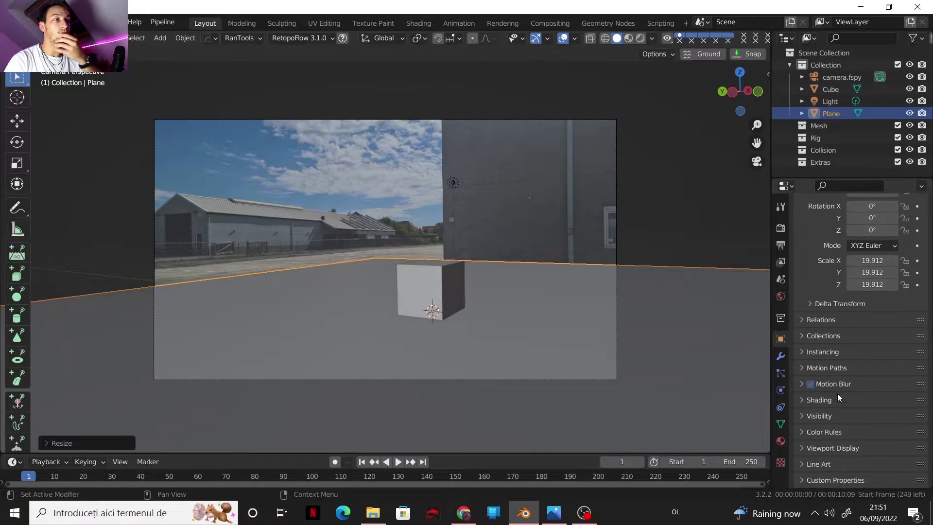
{"action": "left_click", "coordinate": [804, 401]}
{"action": "scroll", "coordinate": [802, 402], "scroll_direction": "down", "scroll_amount": 7}
{"action": "left_click", "coordinate": [804, 404]}
{"action": "scroll", "coordinate": [803, 403], "scroll_direction": "down", "scroll_amount": 5}
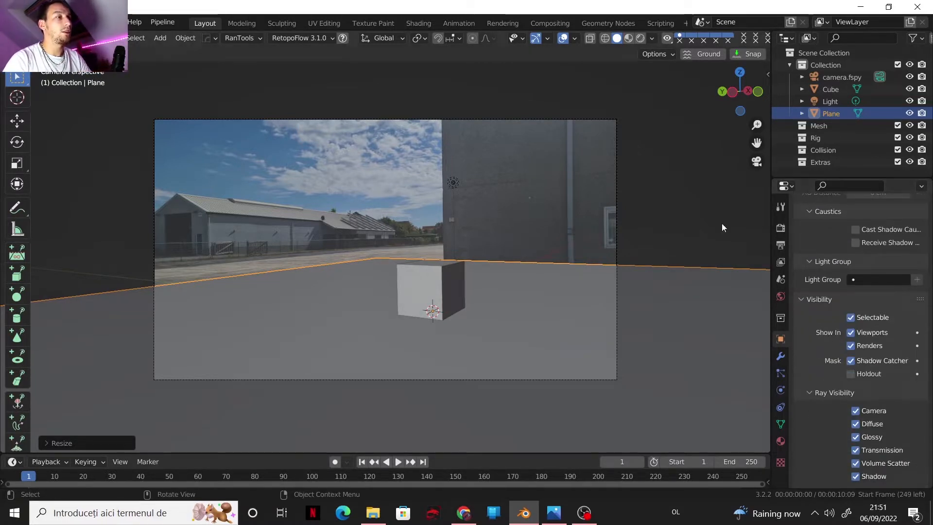
{"action": "left_click", "coordinate": [640, 38]}
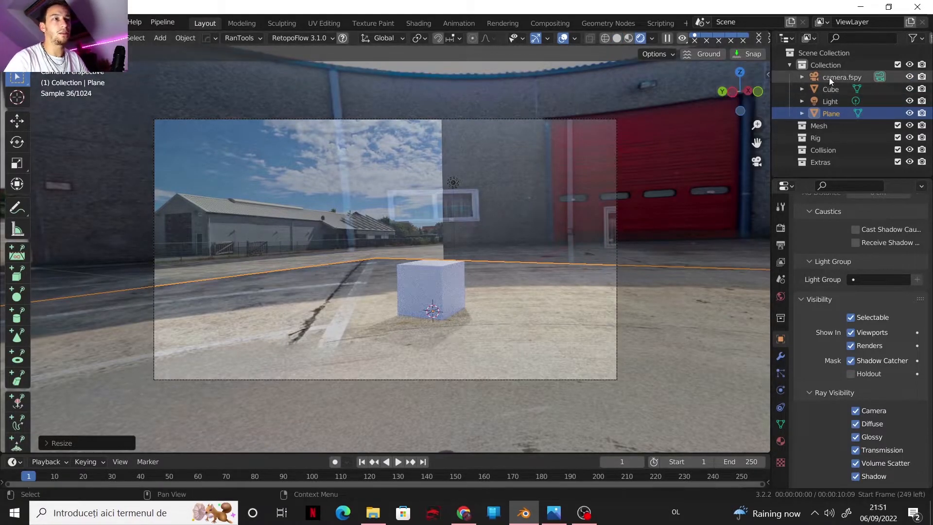
Set the camera.fspy background image's opacity to 1.000, trying Front depth but keeping it at Back
{"action": "left_click", "coordinate": [829, 77]}
{"action": "left_click", "coordinate": [780, 389]}
{"action": "scroll", "coordinate": [855, 365], "scroll_direction": "down", "scroll_amount": 2}
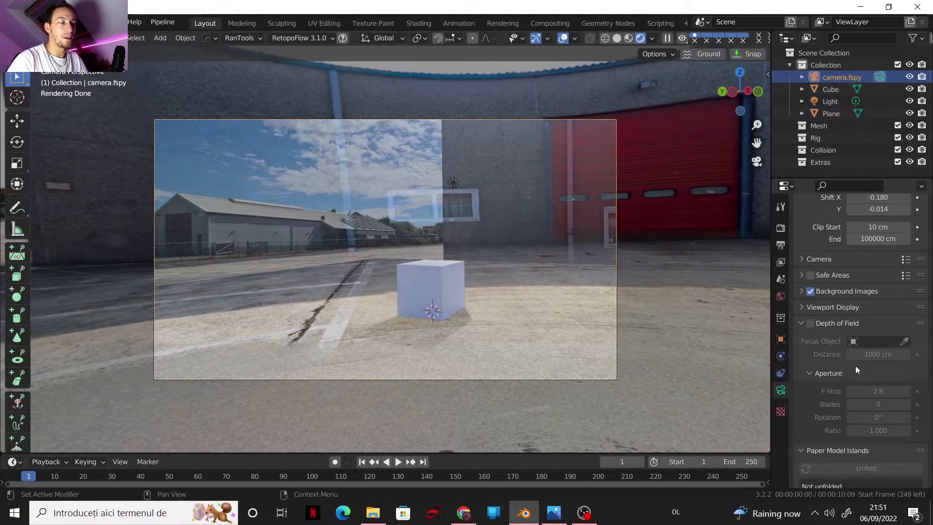
{"action": "scroll", "coordinate": [855, 366], "scroll_direction": "down", "scroll_amount": 2}
{"action": "left_click", "coordinate": [800, 264]}
{"action": "scroll", "coordinate": [847, 333], "scroll_direction": "down", "scroll_amount": 5}
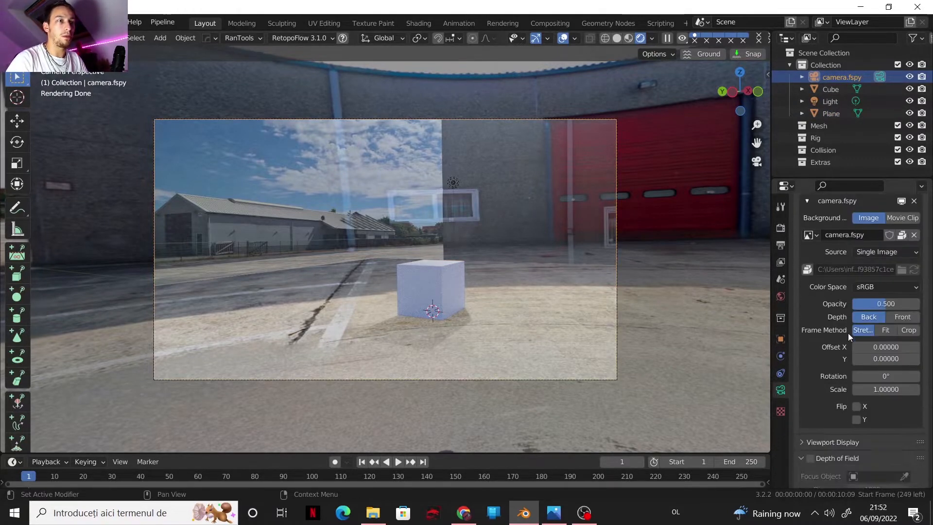
{"action": "left_click", "coordinate": [895, 316]}
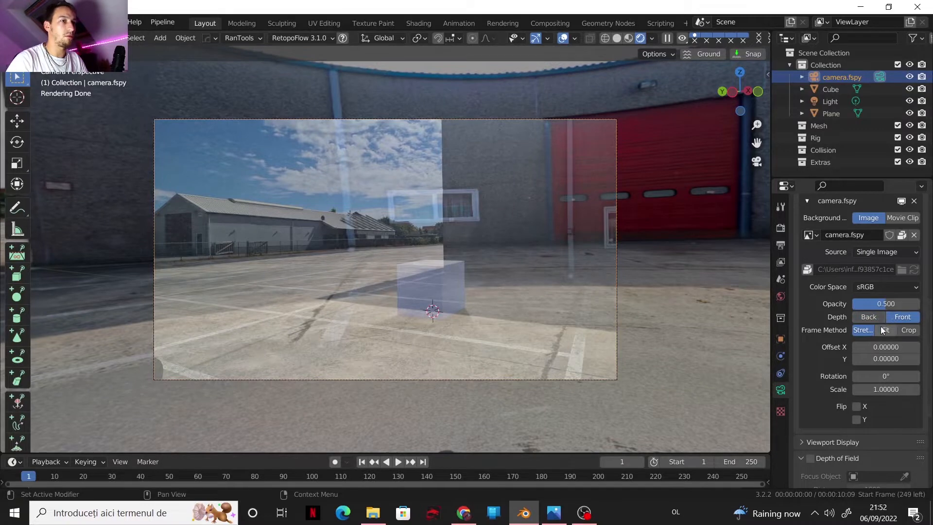
{"action": "left_click", "coordinate": [869, 316]}
{"action": "left_click_drag", "start_coordinate": [883, 304], "coordinate": [920, 308]}
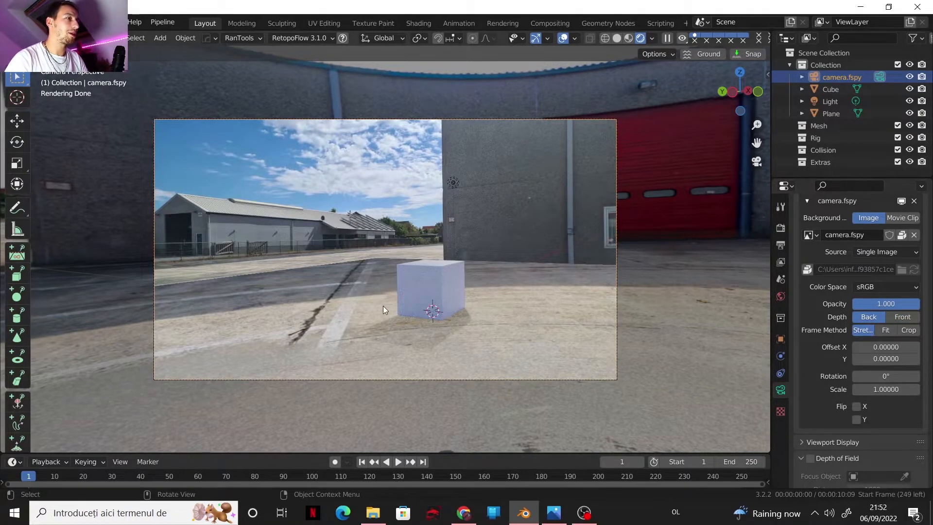
Scale the ground plane up further so its far edge reaches the building's base, and check it from outside the camera view
{"action": "left_click", "coordinate": [296, 310]}
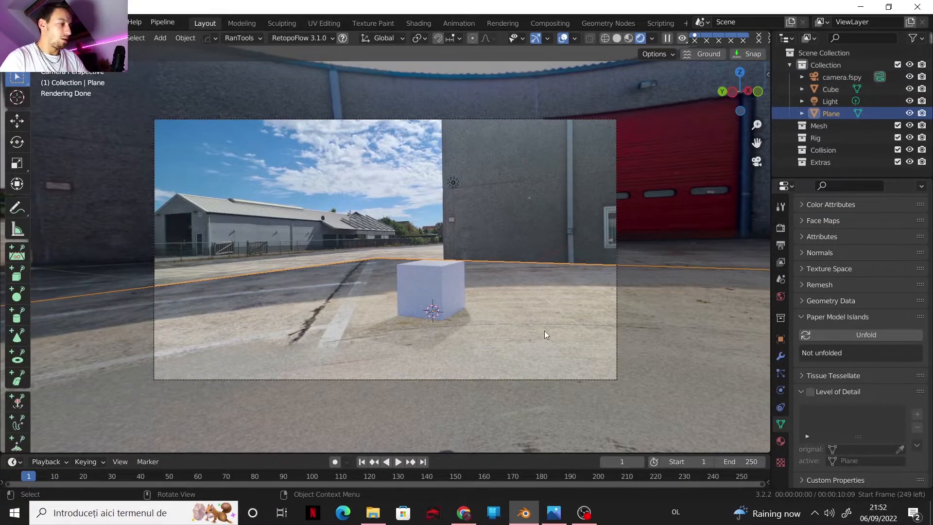
{"action": "key", "text": "s"}
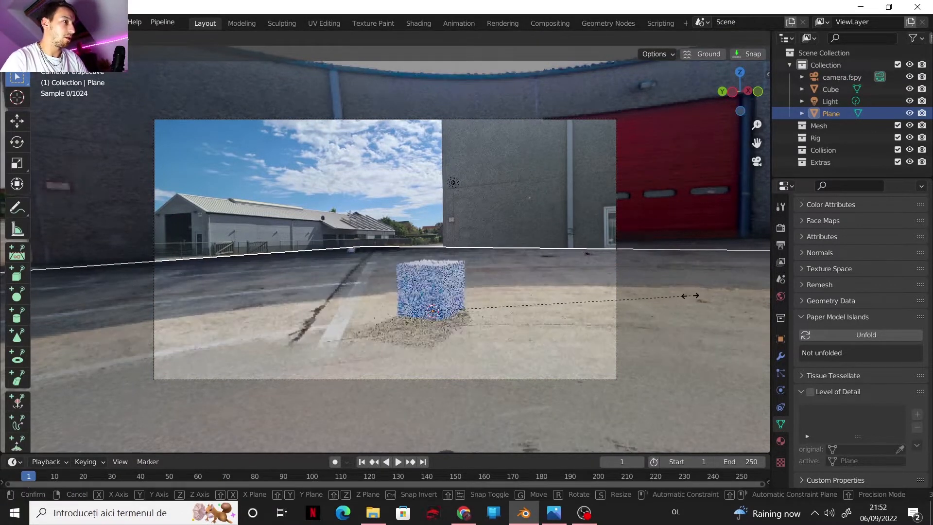
{"action": "left_click", "coordinate": [675, 300]}
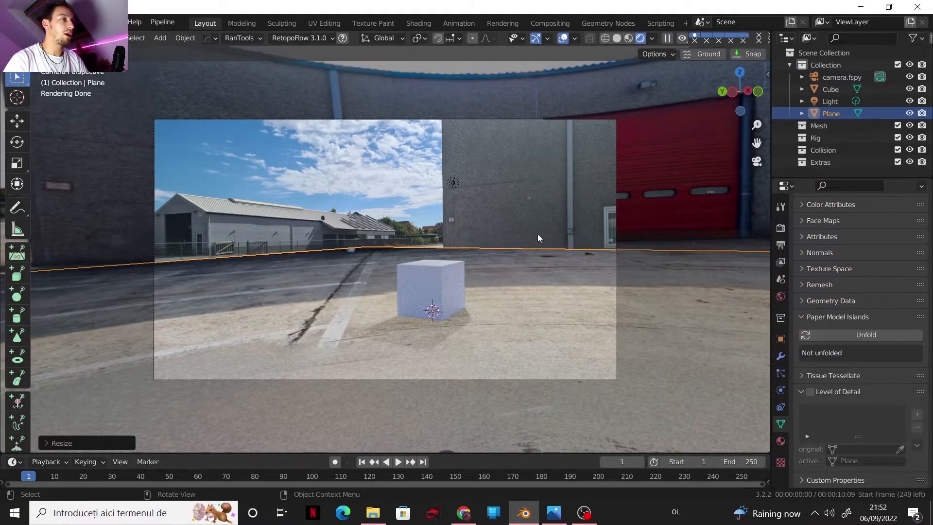
{"action": "middle_click_drag", "start_coordinate": [505, 242], "coordinate": [430, 295]}
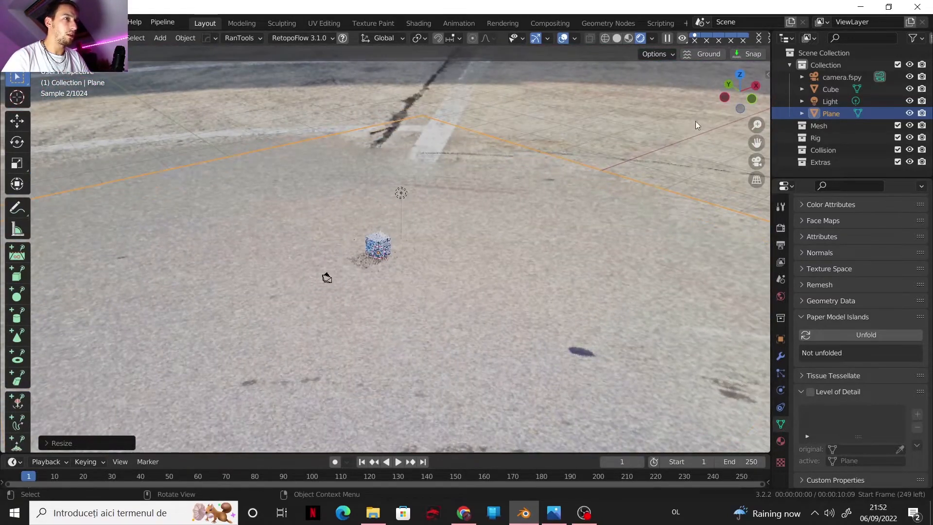
{"action": "key", "text": "KP_0"}
Create a new material for the plane with the camera.fspy image as an Image Texture on its base color
{"action": "left_click", "coordinate": [781, 440]}
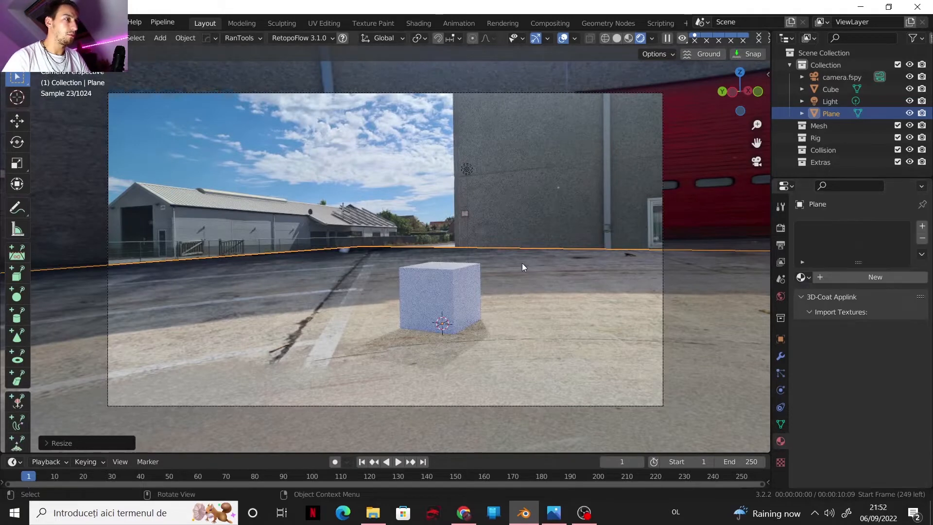
{"action": "left_click", "coordinate": [836, 280]}
{"action": "scroll", "coordinate": [871, 358], "scroll_direction": "down", "scroll_amount": 1}
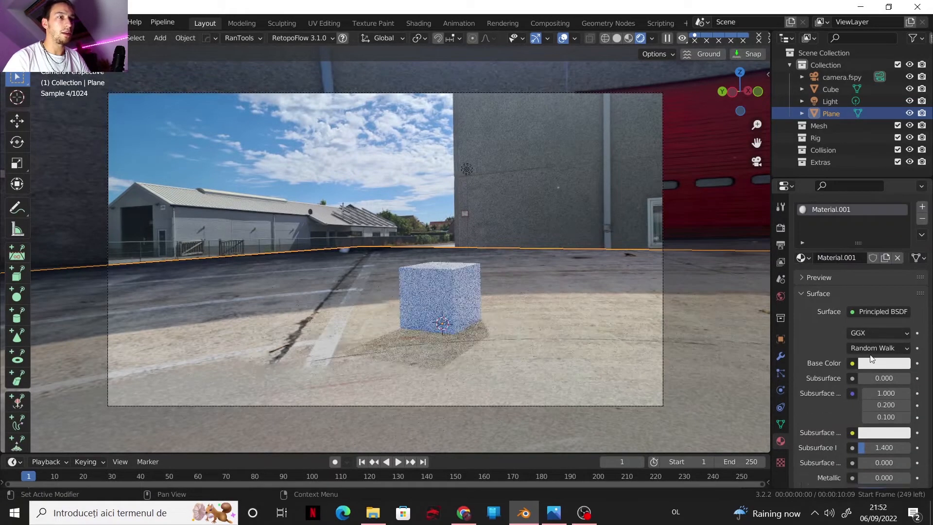
{"action": "scroll", "coordinate": [869, 355], "scroll_direction": "down", "scroll_amount": 3}
{"action": "left_click", "coordinate": [853, 305]}
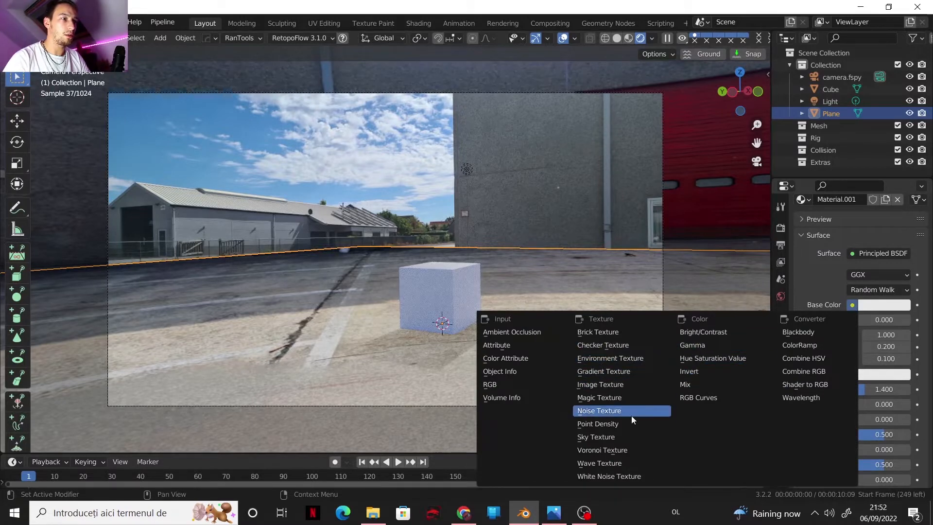
{"action": "left_click", "coordinate": [607, 383]}
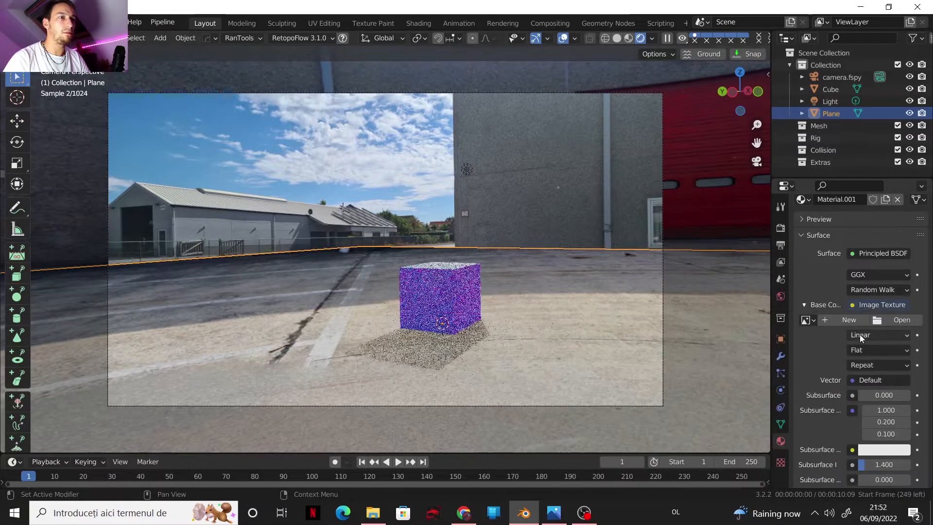
{"action": "left_click", "coordinate": [807, 320]}
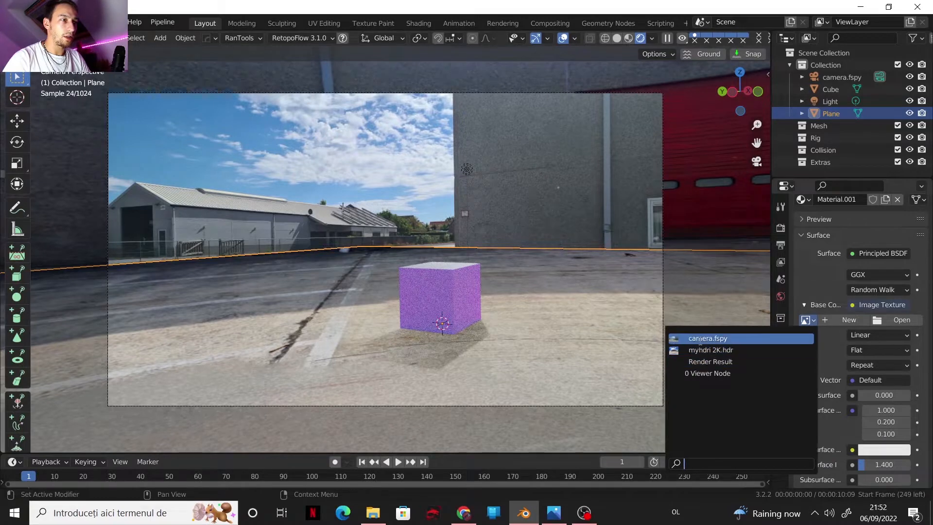
{"action": "left_click", "coordinate": [698, 339]}
{"action": "scroll", "coordinate": [856, 325], "scroll_direction": "down", "scroll_amount": 2}
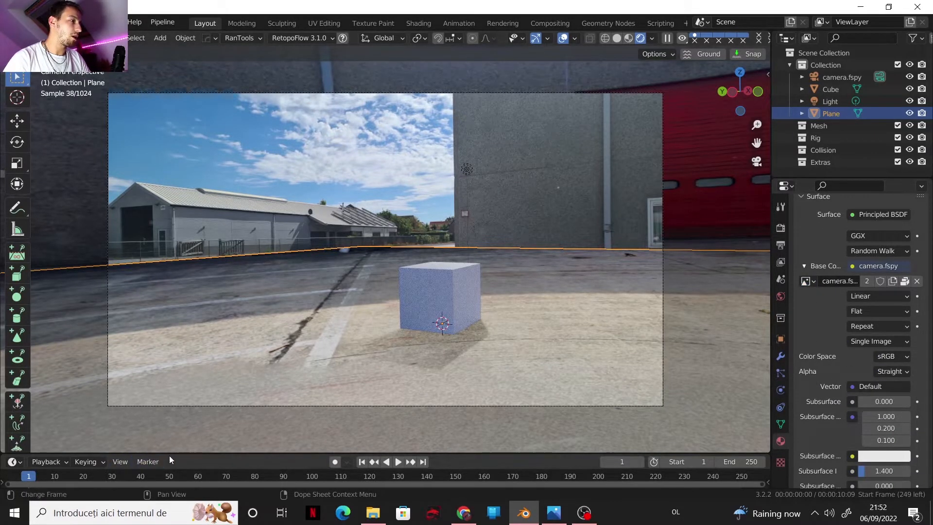
Open a Shader Editor in place of the timeline, enlarge it and frame the plane's material nodes
{"action": "left_click_drag", "start_coordinate": [169, 454], "coordinate": [158, 349]}
{"action": "left_click", "coordinate": [14, 357]}
{"action": "left_click", "coordinate": [34, 320]}
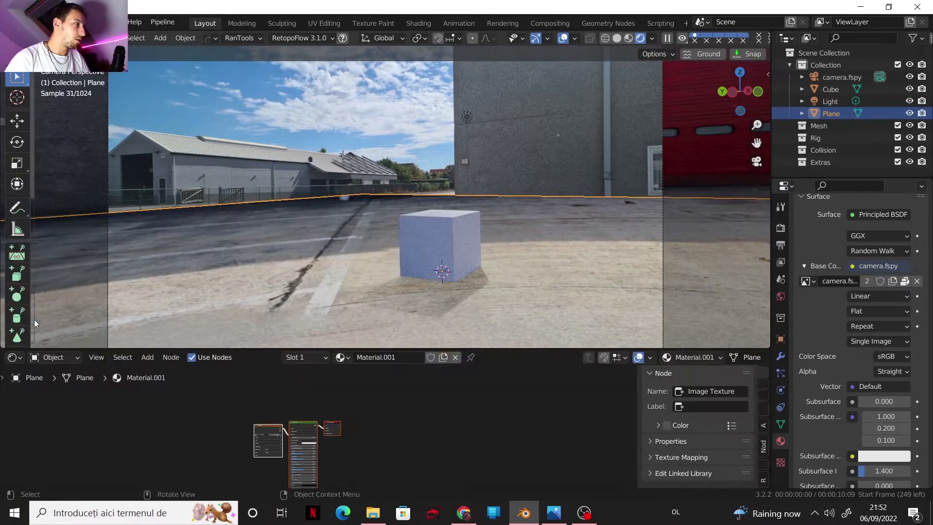
{"action": "key", "text": "Home"}
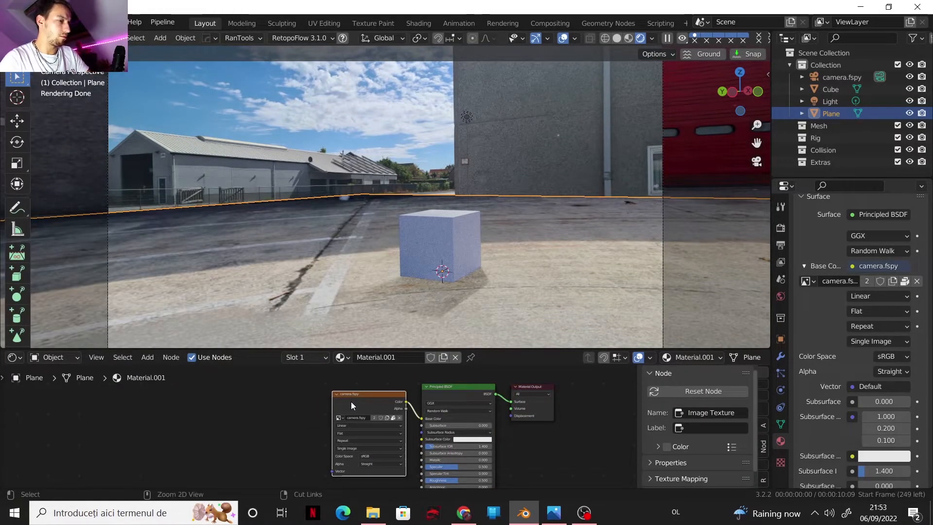
Add Texture Coordinate and Mapping nodes to the image texture and feed the Mapping node's Vector from the Window output
{"action": "key", "text": "ctrl+t"}
{"action": "scroll", "coordinate": [369, 392], "scroll_direction": "up", "scroll_amount": 2}
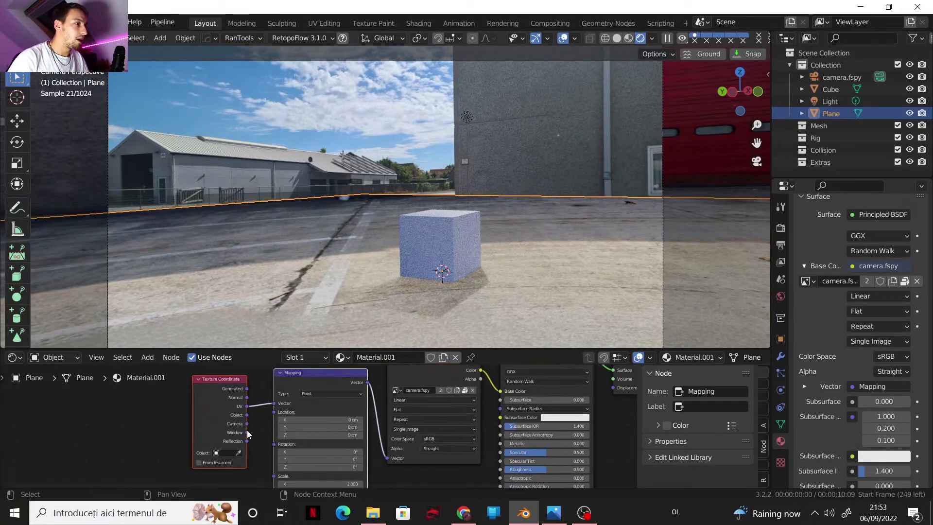
{"action": "left_click_drag", "start_coordinate": [247, 432], "coordinate": [272, 404]}
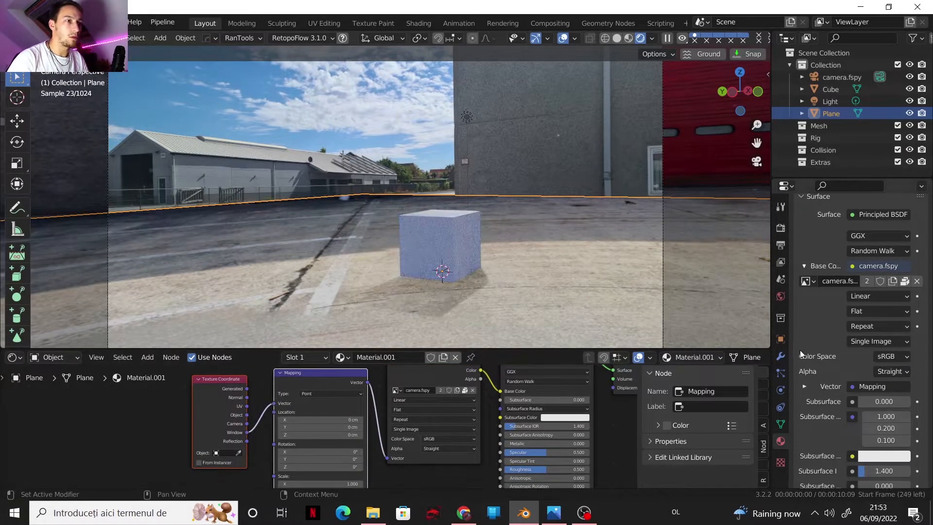
Turn off Shadow Catcher in the plane's visibility settings
{"action": "left_click", "coordinate": [780, 340]}
{"action": "scroll", "coordinate": [886, 409], "scroll_direction": "down", "scroll_amount": 10}
{"action": "left_click", "coordinate": [850, 417]}
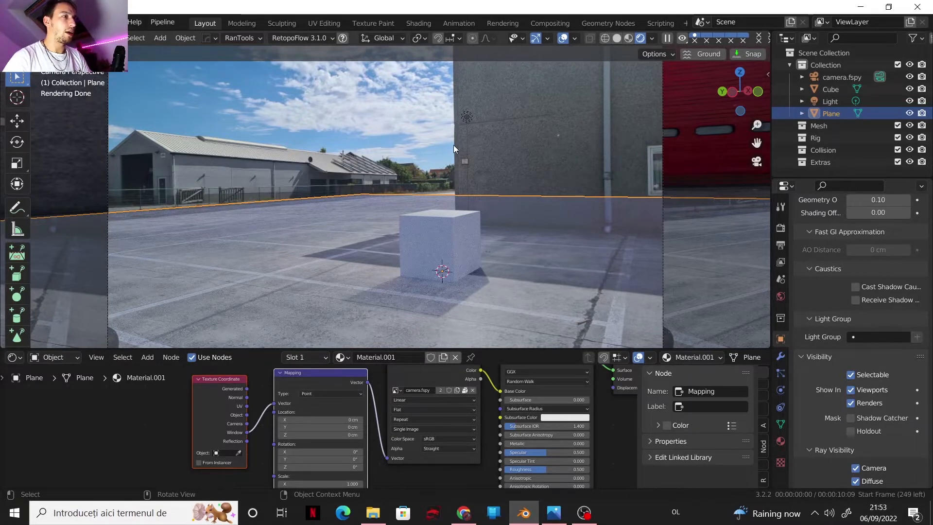
Change the scene's point light to a Sun light and reduce its angle to 3.32°
{"action": "left_click", "coordinate": [467, 118]}
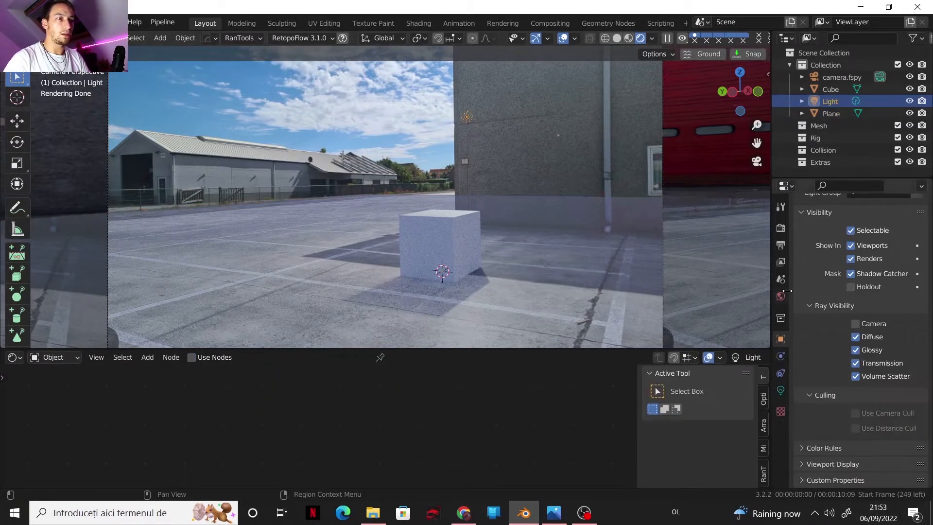
{"action": "left_click", "coordinate": [780, 390]}
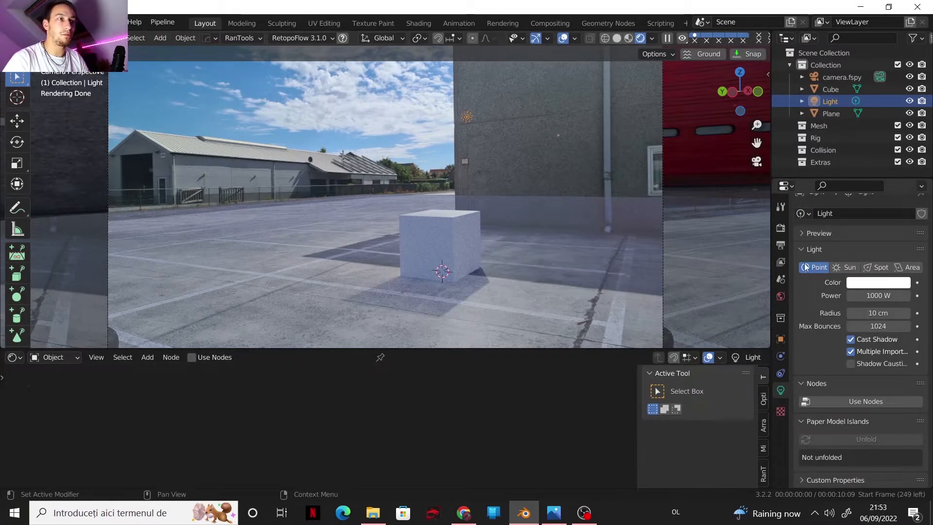
{"action": "left_click", "coordinate": [848, 267]}
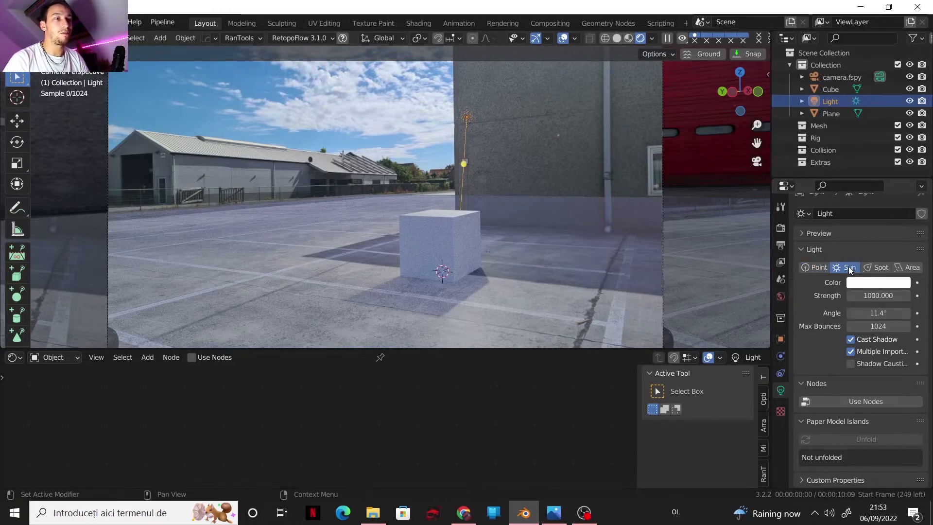
{"action": "left_click_drag", "start_coordinate": [873, 312], "coordinate": [829, 311]}
Lower the sun light's strength, trying 20 and settling on 10
{"action": "left_click", "coordinate": [873, 296]}
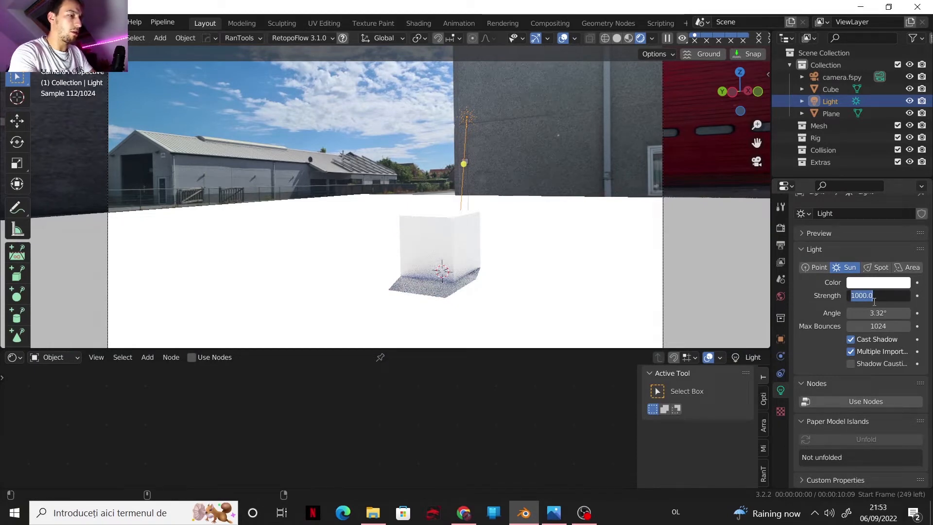
{"action": "type", "text": "20"}
{"action": "key", "text": "Return"}
{"action": "left_click", "coordinate": [870, 294]}
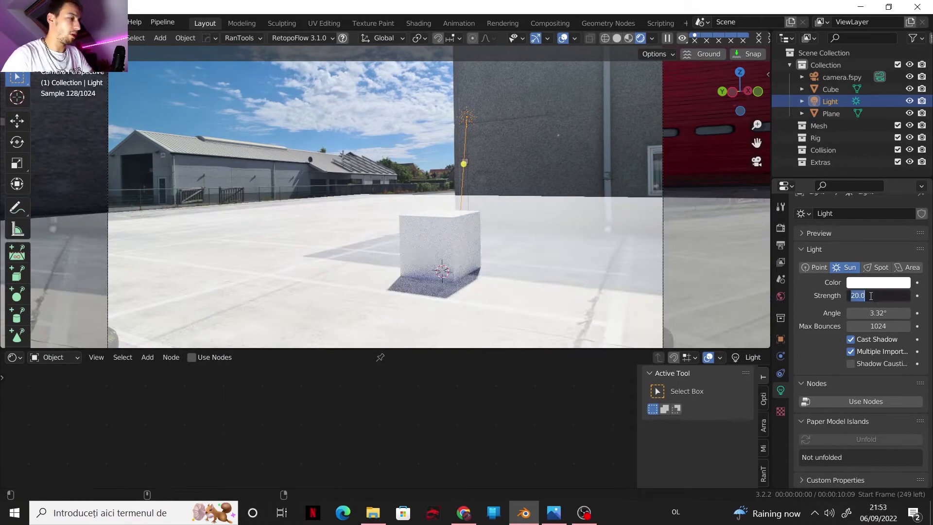
{"action": "type", "text": "1à"}
{"action": "key", "text": "Return"}
{"action": "left_click", "coordinate": [869, 296]}
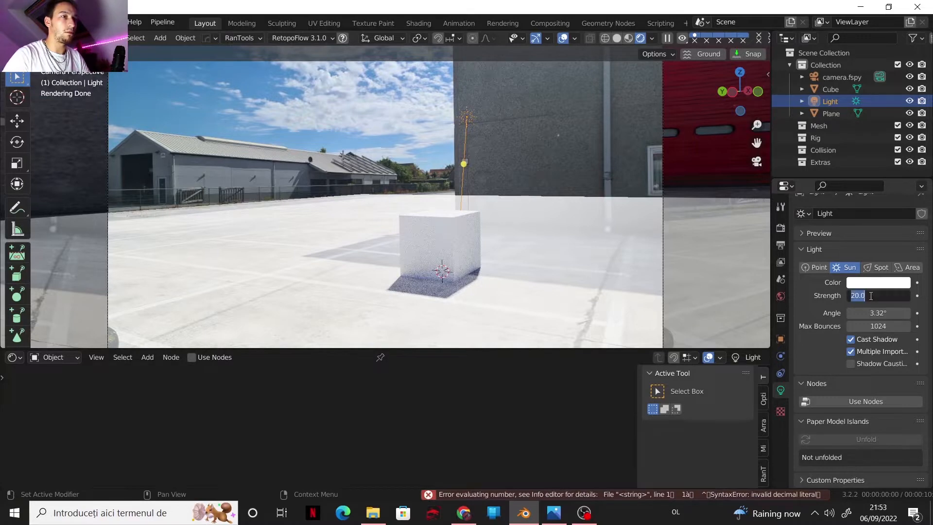
{"action": "type", "text": "10"}
{"action": "key", "text": "Return"}
Set the world's Sun Position to Sun + HDR texture with Light as sun object, elevation 60.7° and rotation 94.2°
{"action": "left_click", "coordinate": [781, 296]}
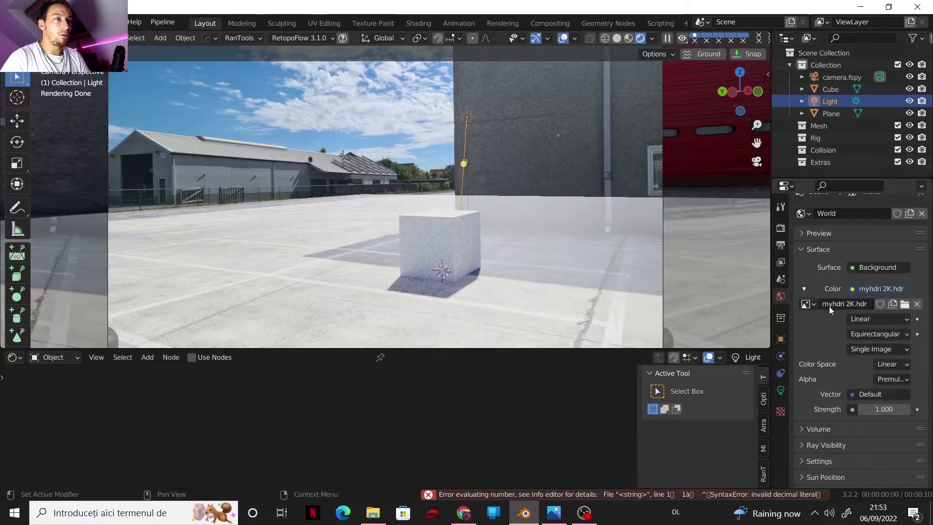
{"action": "scroll", "coordinate": [848, 342], "scroll_direction": "down", "scroll_amount": 8}
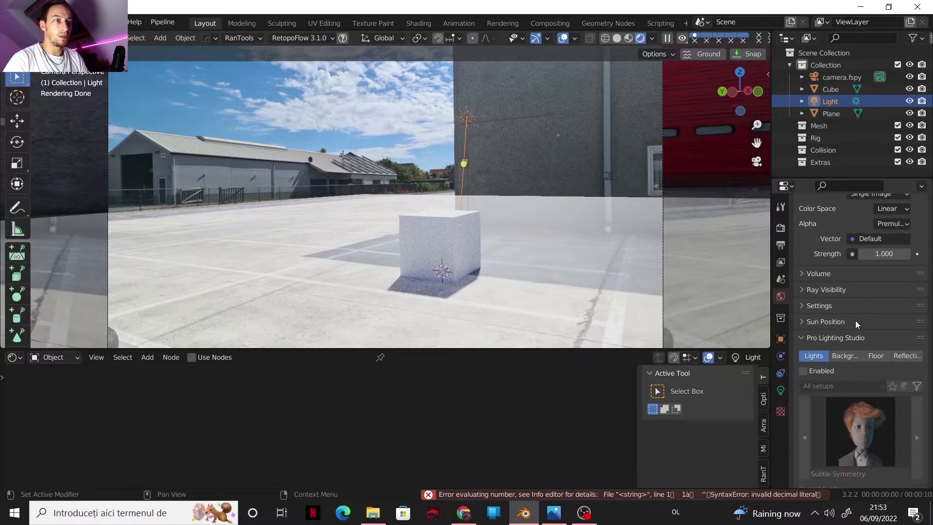
{"action": "left_click", "coordinate": [803, 289]}
{"action": "left_click", "coordinate": [806, 397]}
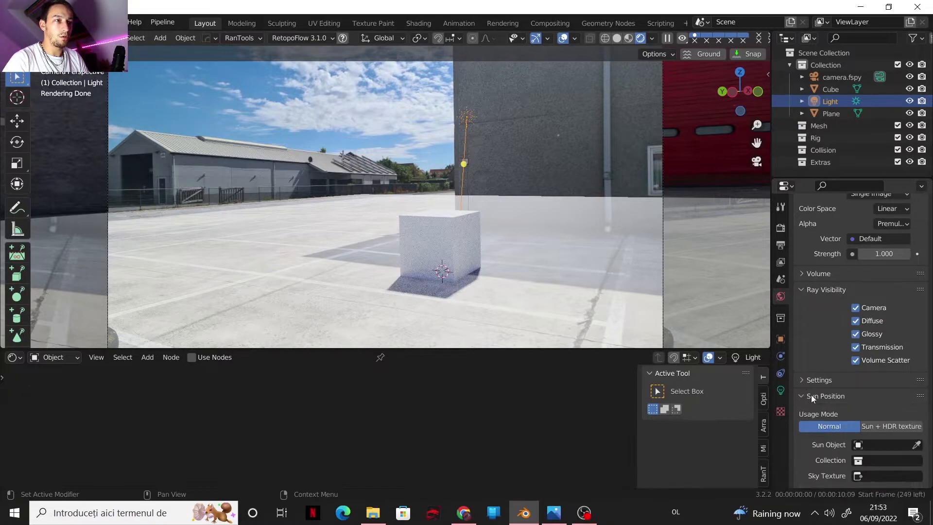
{"action": "scroll", "coordinate": [816, 388], "scroll_direction": "down", "scroll_amount": 4}
{"action": "left_click", "coordinate": [878, 350]}
{"action": "left_click", "coordinate": [840, 408]}
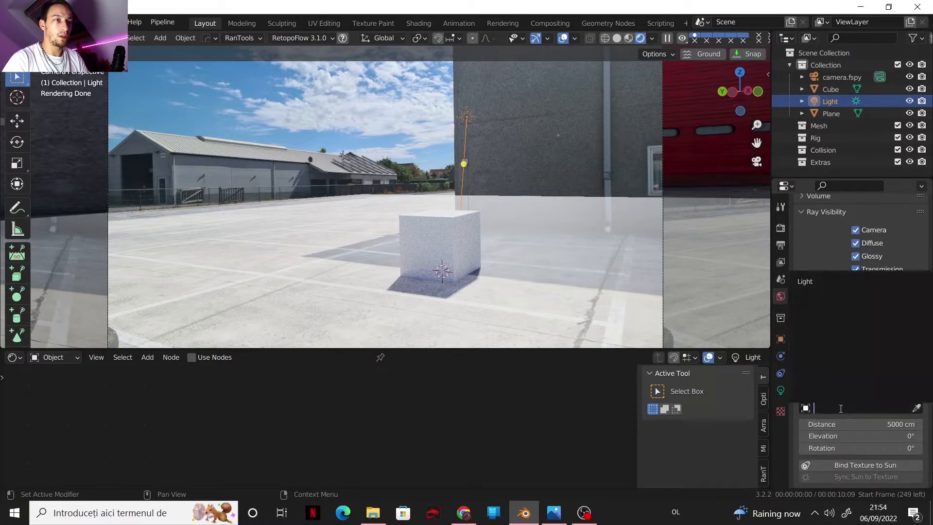
{"action": "left_click", "coordinate": [818, 284]}
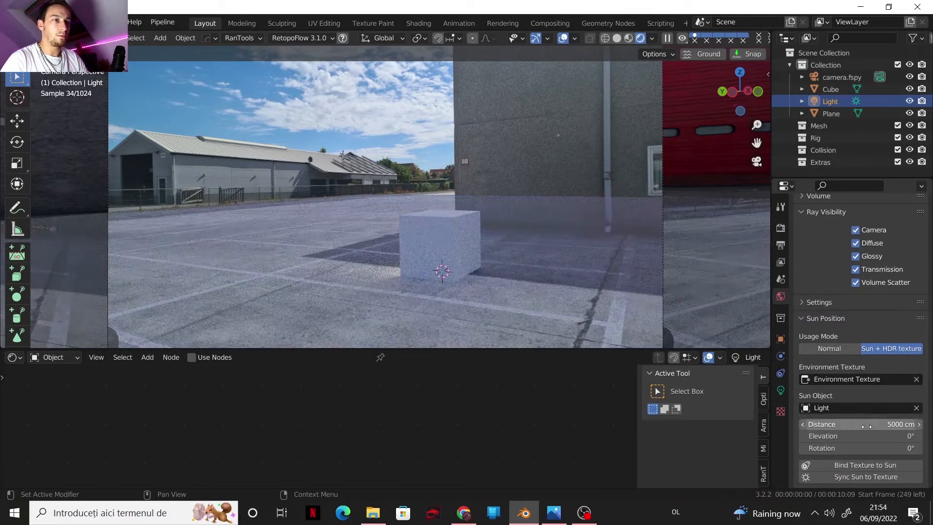
{"action": "left_click_drag", "start_coordinate": [869, 436], "coordinate": [921, 448]}
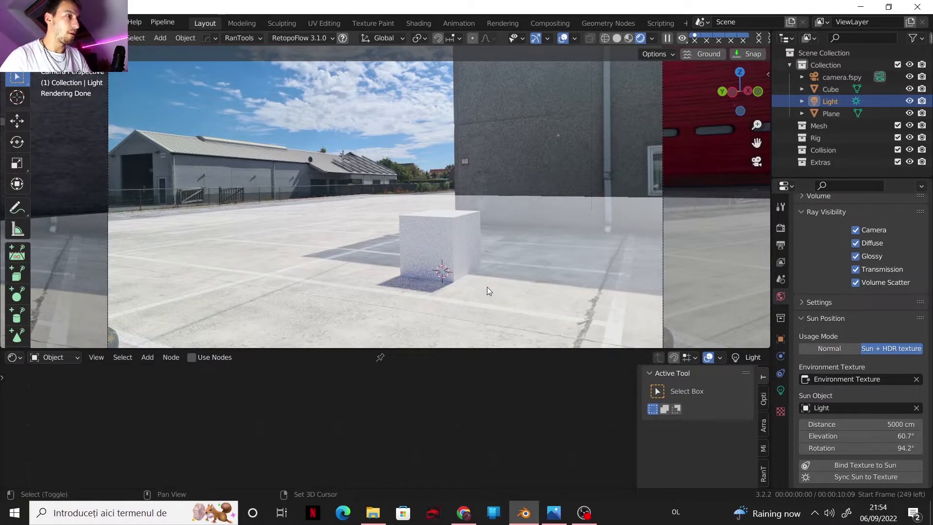
Add a second cube at the 3D cursor and scale it up to about twice its size
{"action": "key", "text": "shift+a"}
{"action": "mouse_move", "coordinate": [466, 230]}
{"action": "left_click", "coordinate": [540, 269]}
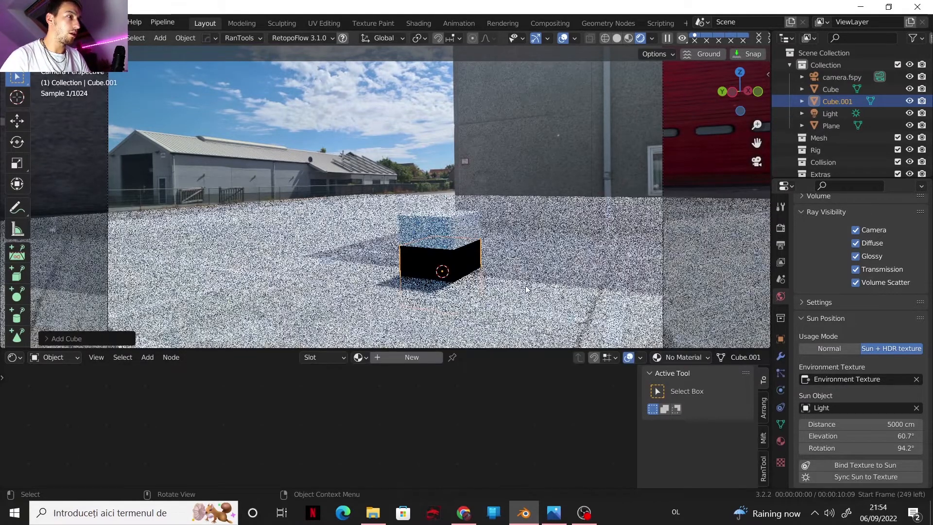
{"action": "key", "text": "s"}
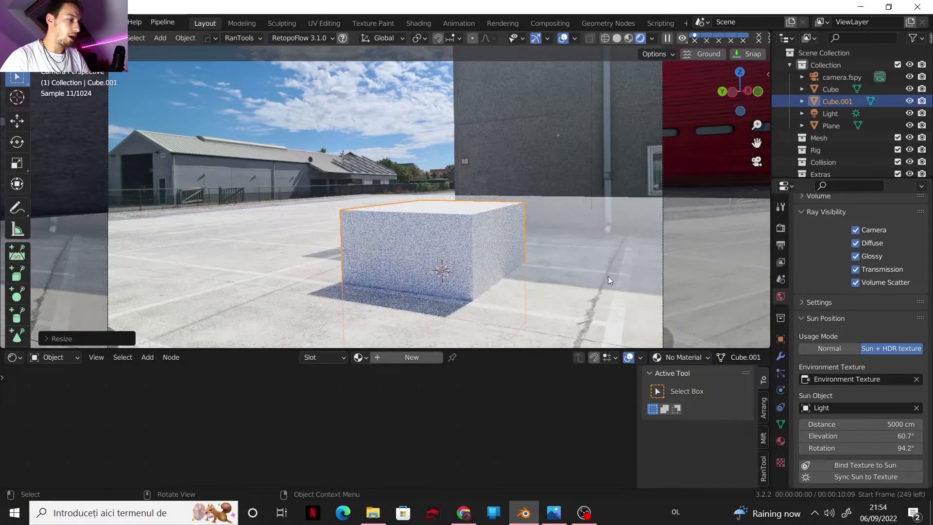
Move the new cube along X back toward the dark building and enlarge it further
{"action": "key", "text": "g"}
{"action": "key", "text": "x"}
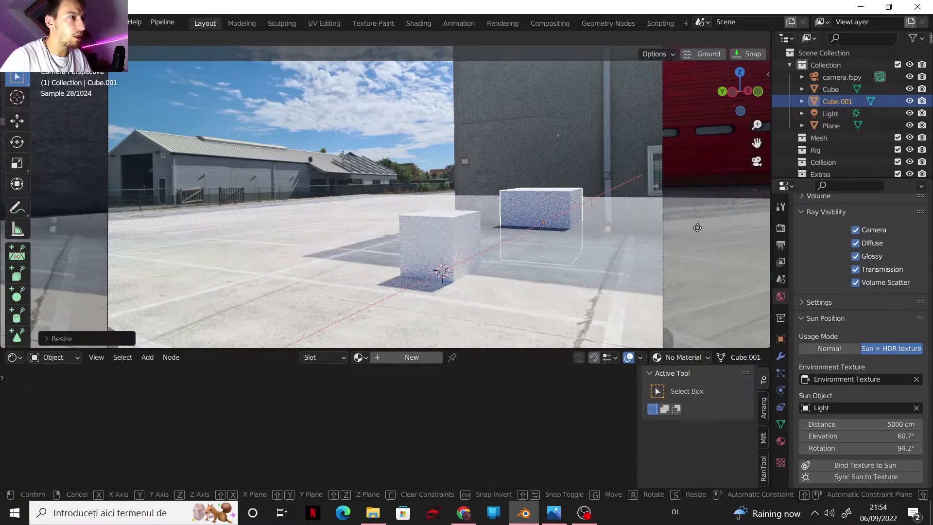
{"action": "left_click", "coordinate": [697, 228]}
{"action": "key", "text": "s"}
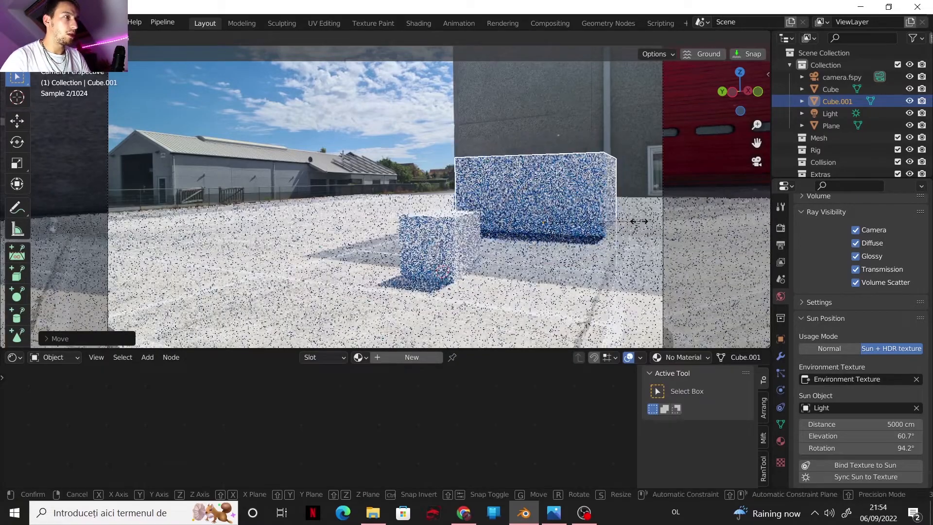
{"action": "left_click", "coordinate": [639, 221]}
Stretch the new cube in height, shift it along Y and widen it along Y to cover the dark building's wall
{"action": "key", "text": "s"}
{"action": "key", "text": "z"}
{"action": "left_click", "coordinate": [719, 249]}
{"action": "key", "text": "g"}
{"action": "key", "text": "y"}
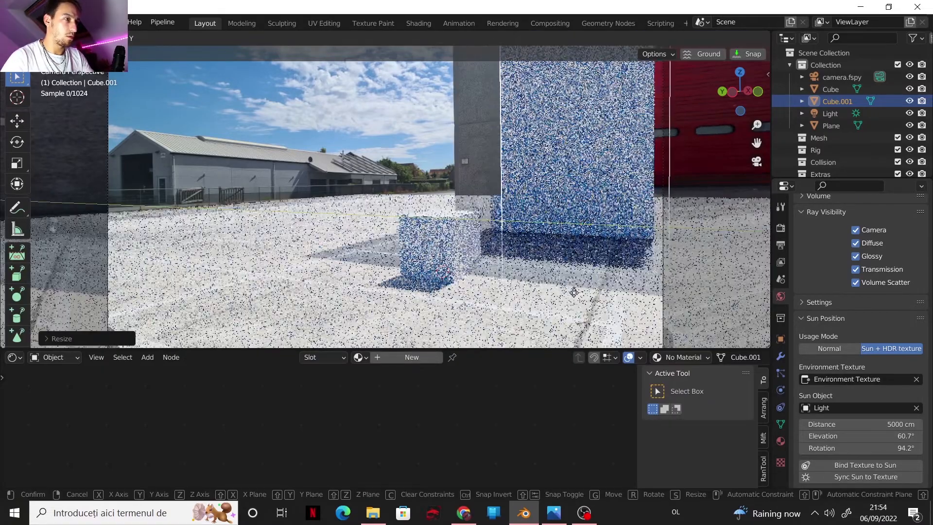
{"action": "left_click", "coordinate": [587, 292]}
{"action": "key", "text": "s"}
{"action": "key", "text": "y"}
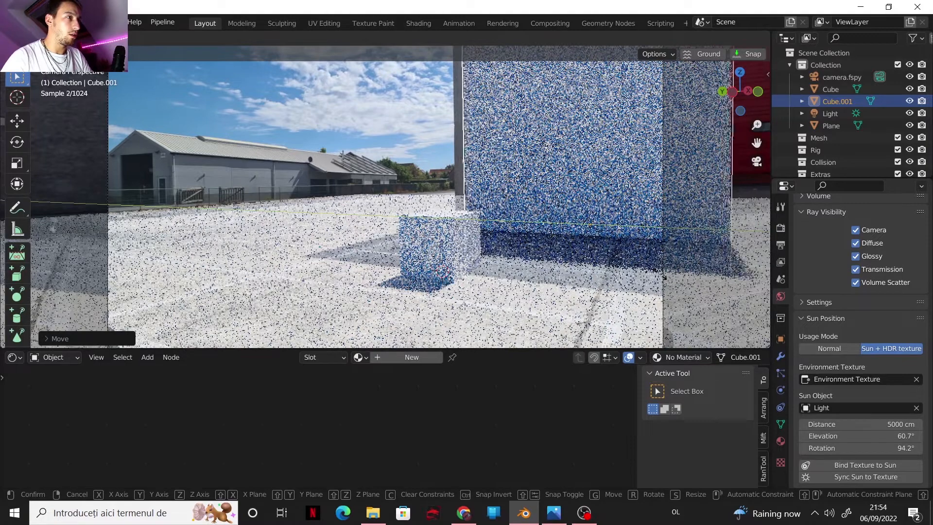
{"action": "left_click", "coordinate": [718, 288]}
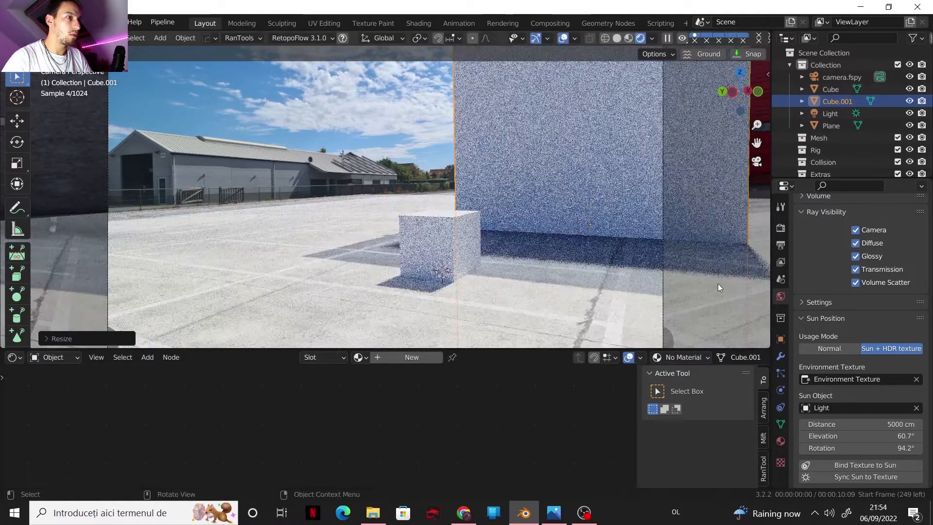
Assign the camera-projected Material.001 to the wall cube
{"action": "left_click", "coordinate": [780, 441]}
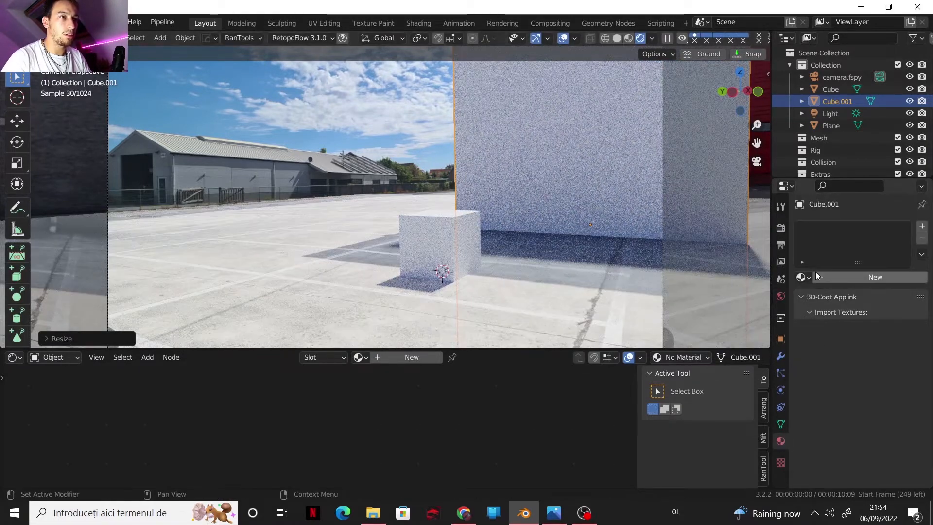
{"action": "left_click", "coordinate": [801, 277]}
{"action": "left_click", "coordinate": [717, 308]}
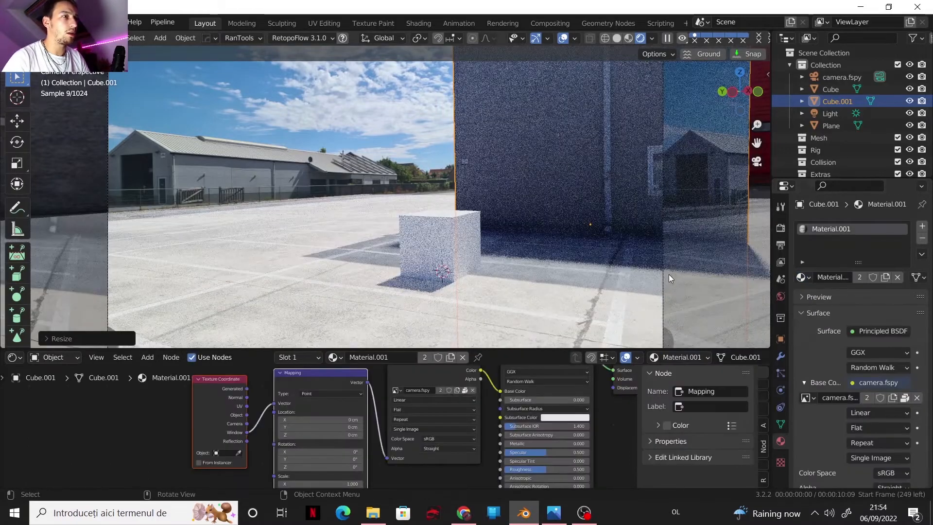
Switch the ground plane's material to the plain white Material
{"action": "left_click", "coordinate": [607, 263]}
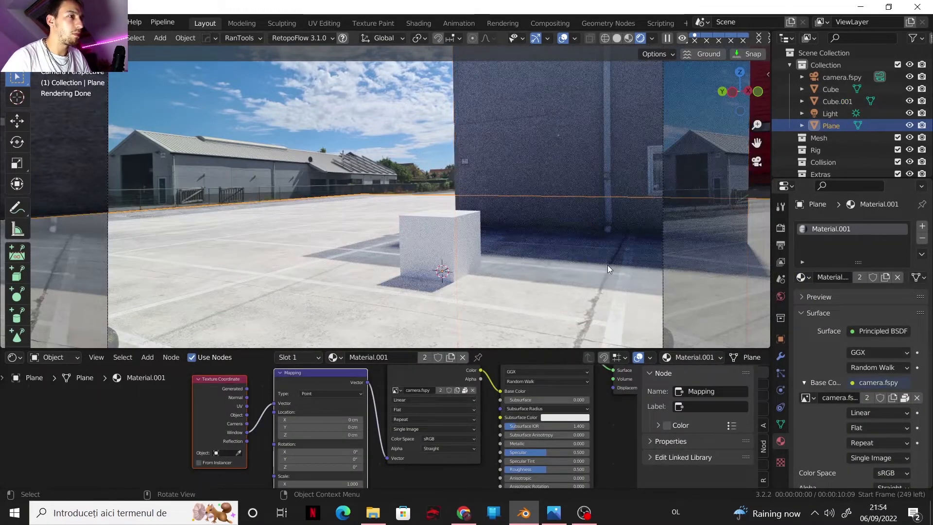
{"action": "left_click", "coordinate": [808, 278]}
{"action": "left_click", "coordinate": [742, 294]}
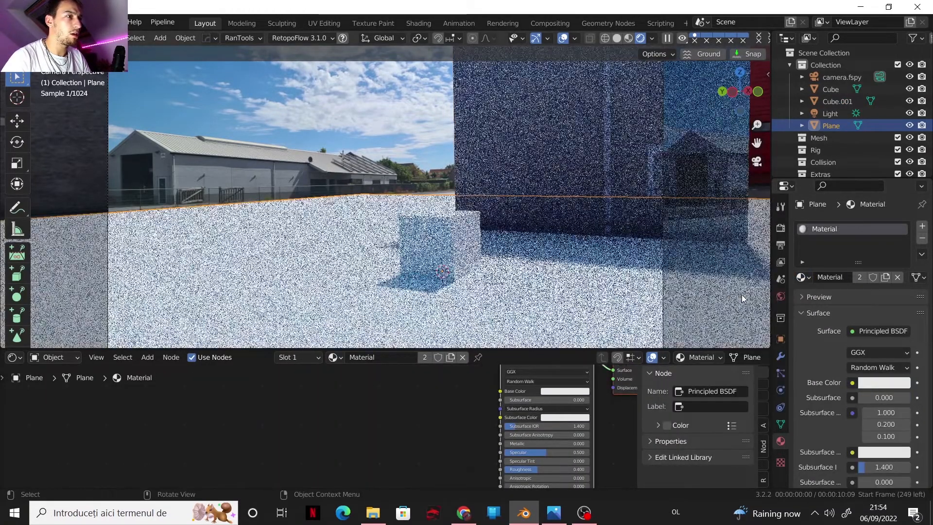
Move the wall cube along X so its base lines up with the foot of the building wall in the photo
{"action": "left_click", "coordinate": [552, 215]}
{"action": "key", "text": "g"}
{"action": "key", "text": "x"}
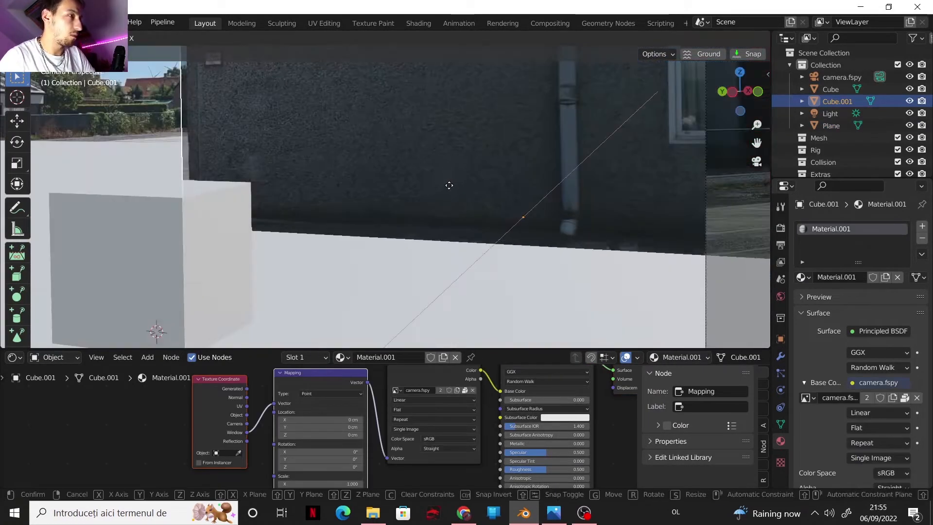
{"action": "left_click", "coordinate": [480, 271]}
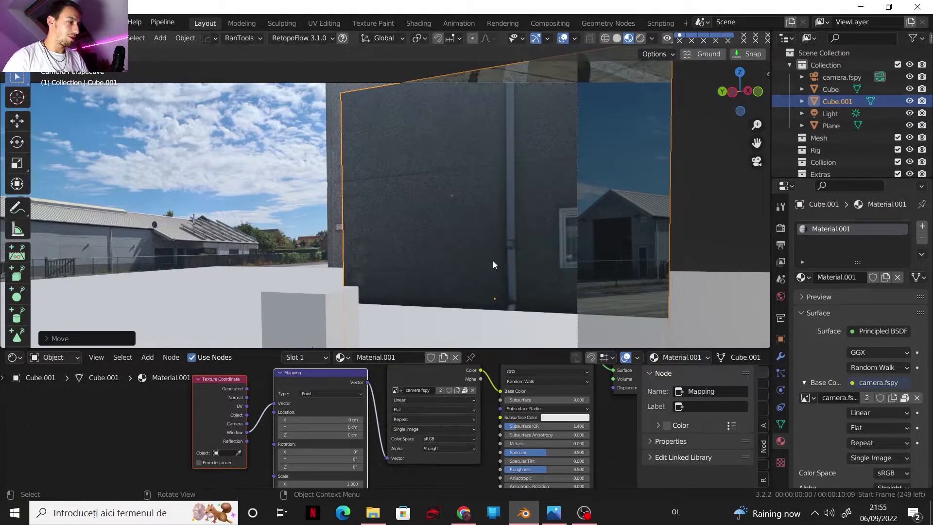
Adjust the wall cube's position and width along Y so its edge matches the building's corner
{"action": "key", "text": "g"}
{"action": "key", "text": "y"}
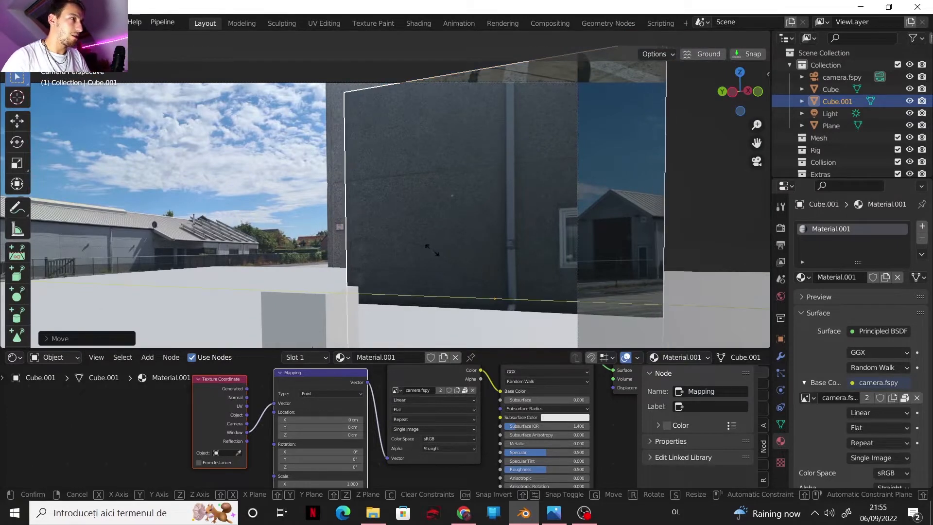
{"action": "left_click", "coordinate": [313, 230]}
{"action": "scroll", "coordinate": [313, 230], "scroll_direction": "up", "scroll_amount": 4}
{"action": "middle_click_drag", "start_coordinate": [313, 230], "coordinate": [498, 198], "text": "shift"}
{"action": "scroll", "coordinate": [497, 198], "scroll_direction": "up", "scroll_amount": 4}
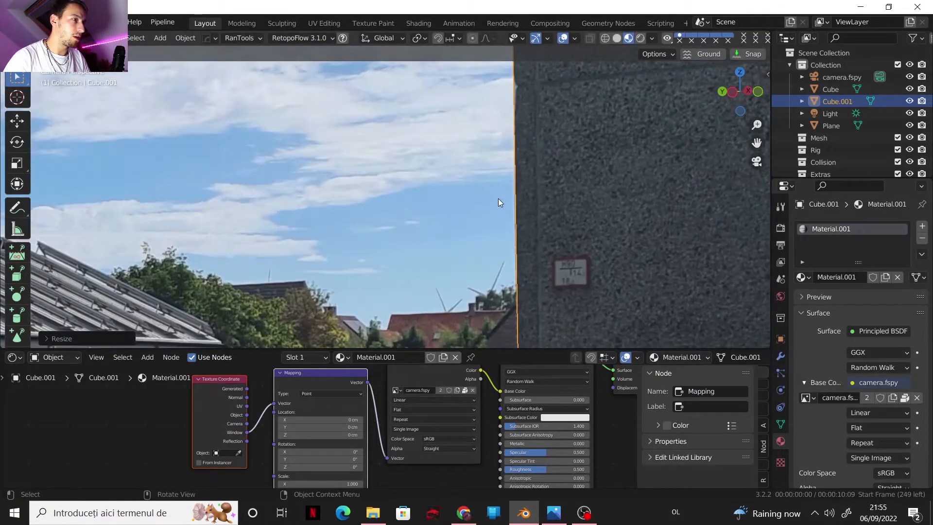
{"action": "scroll", "coordinate": [500, 201], "scroll_direction": "down", "scroll_amount": 11}
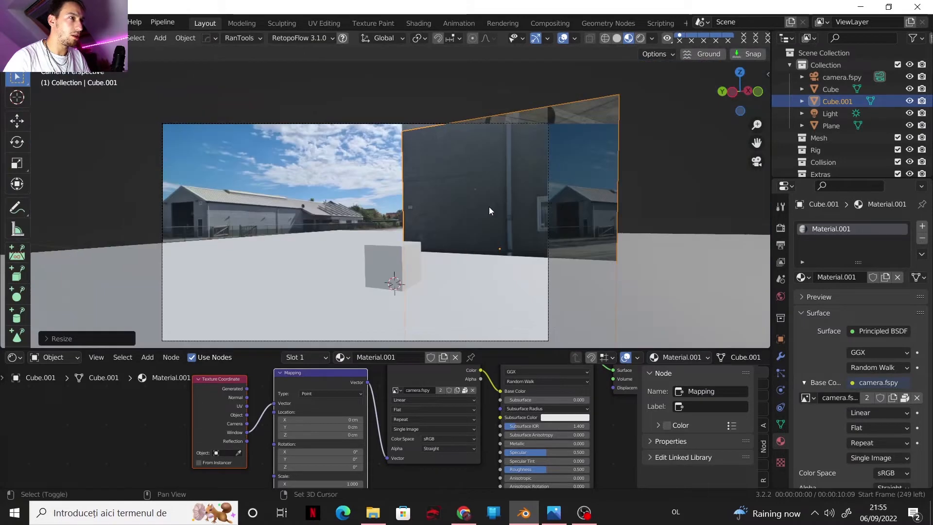
{"action": "scroll", "coordinate": [489, 206], "scroll_direction": "up", "scroll_amount": 2}
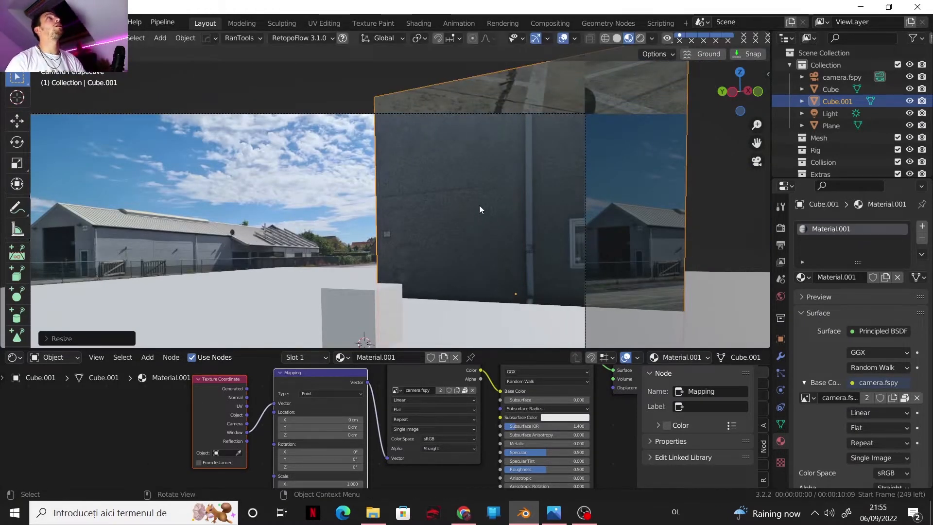
{"action": "scroll", "coordinate": [360, 226], "scroll_direction": "down", "scroll_amount": 3}
{"action": "scroll", "coordinate": [416, 179], "scroll_direction": "up", "scroll_amount": 5}
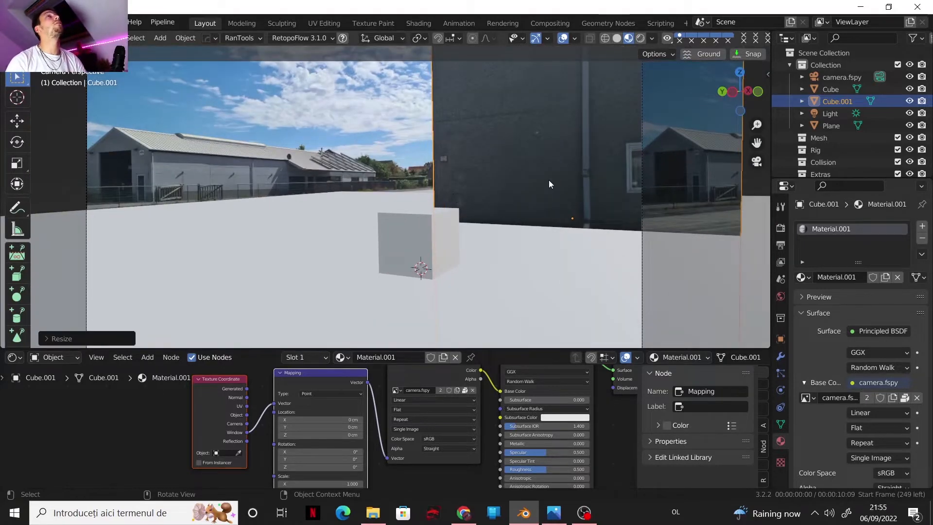
Assign Material.001 to the ground plane again
{"action": "left_click", "coordinate": [563, 282]}
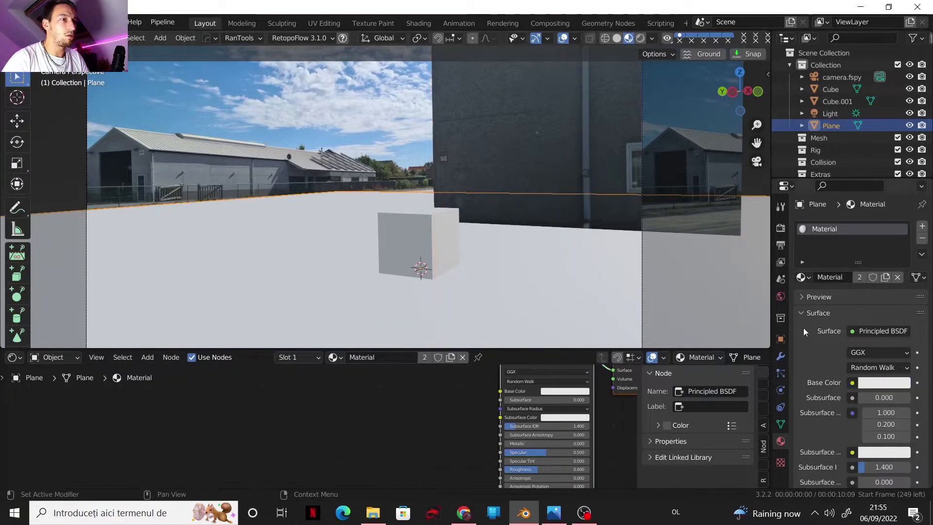
{"action": "left_click", "coordinate": [804, 278]}
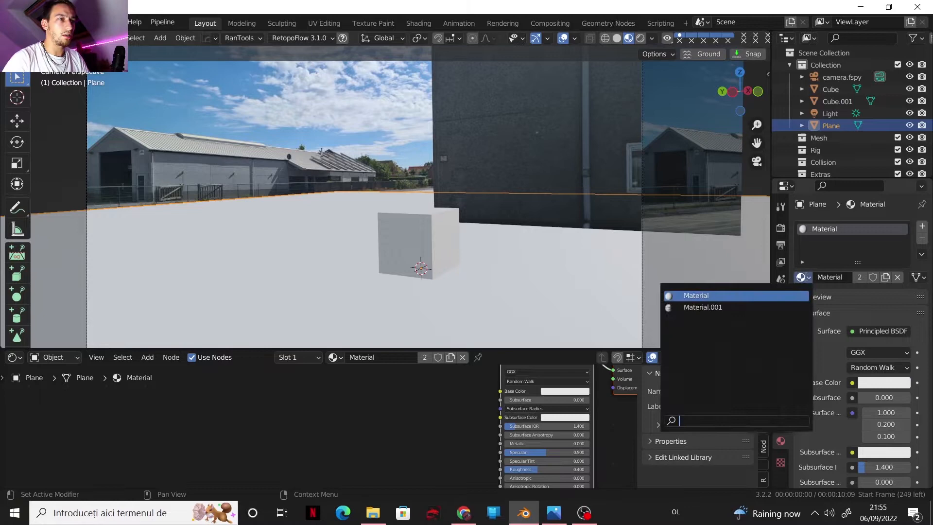
{"action": "left_click", "coordinate": [756, 309]}
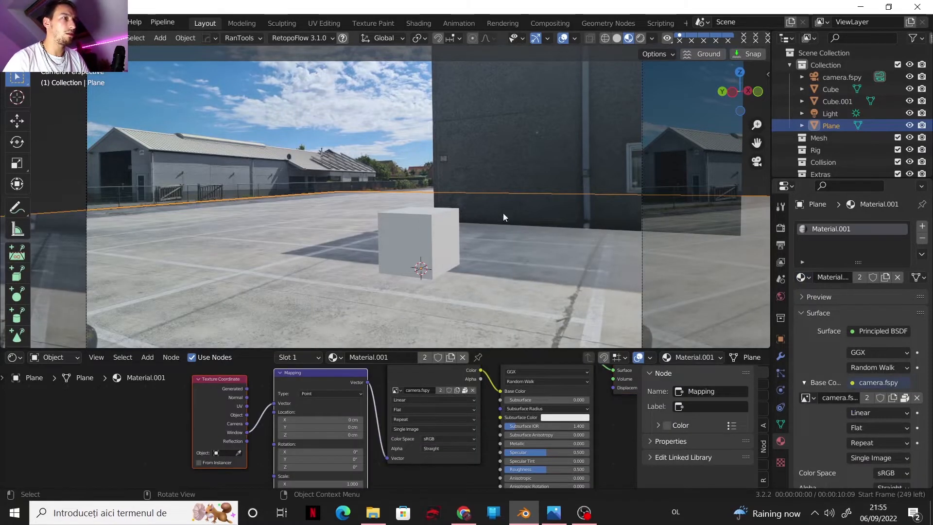
Switch the viewport to Rendered shading and select the wall cube to check its shadow against the photo
{"action": "scroll", "coordinate": [456, 125], "scroll_direction": "up", "scroll_amount": 1}
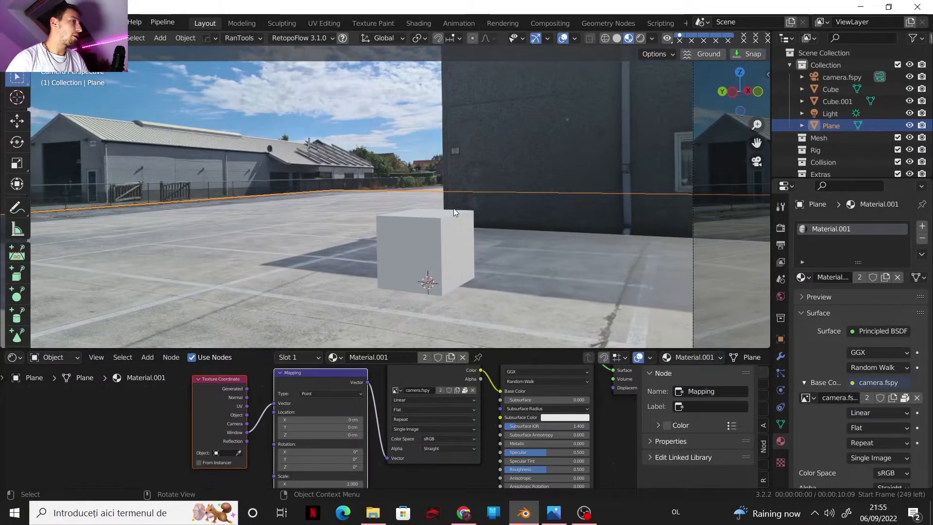
{"action": "middle_click_drag", "start_coordinate": [544, 128], "coordinate": [521, 170], "text": "shift"}
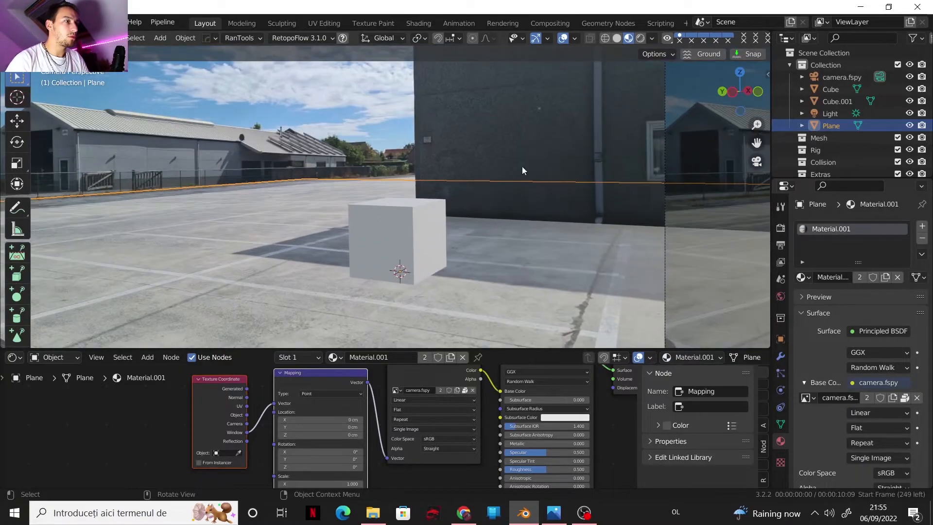
{"action": "left_click", "coordinate": [641, 38]}
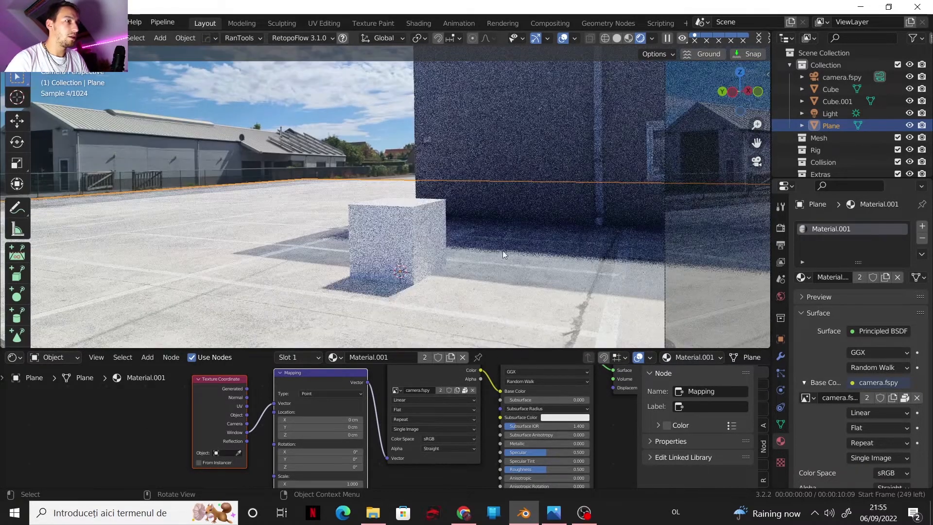
{"action": "left_click", "coordinate": [430, 89]}
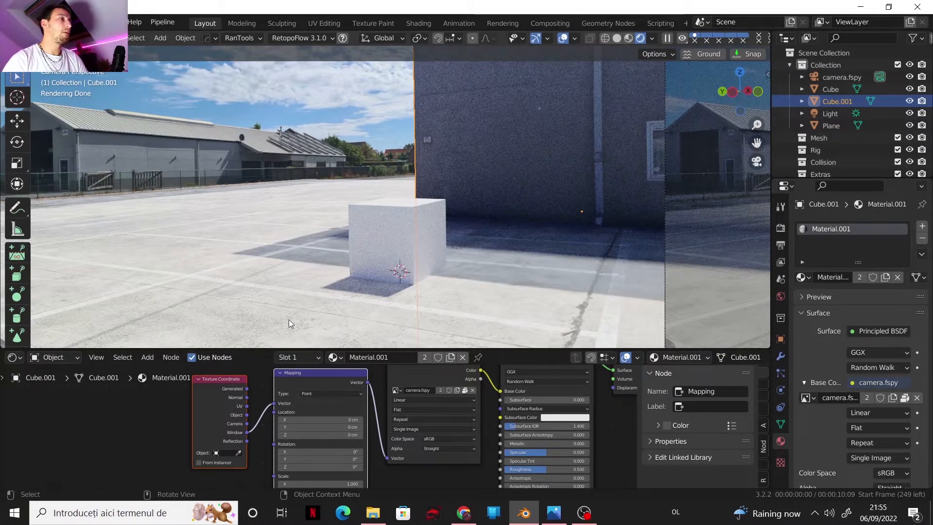
{"action": "scroll", "coordinate": [441, 326], "scroll_direction": "down", "scroll_amount": 3}
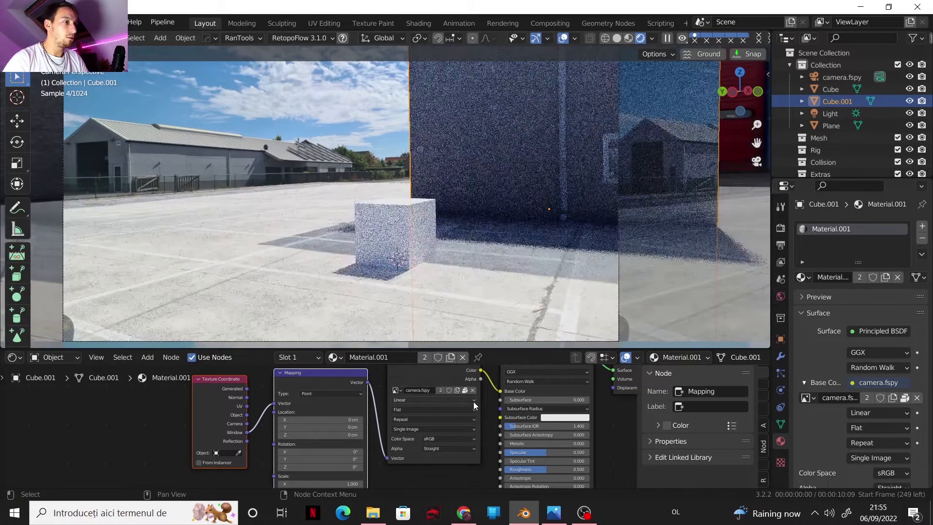
Adjust the world's sun position to elevation 50.1° and rotation 96.8° to match the photo's shadows
{"action": "left_click", "coordinate": [781, 296]}
{"action": "scroll", "coordinate": [835, 404], "scroll_direction": "down", "scroll_amount": 3}
{"action": "left_click_drag", "start_coordinate": [836, 409], "coordinate": [868, 421]}
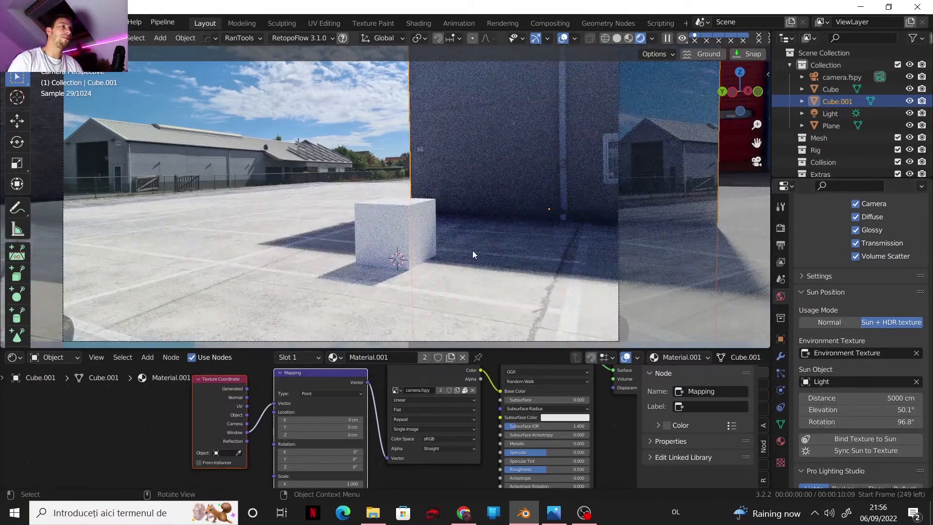
Enable the Shadow Catcher light pass for the view layer
{"action": "scroll", "coordinate": [494, 162], "scroll_direction": "up", "scroll_amount": 1}
{"action": "left_click", "coordinate": [780, 264]}
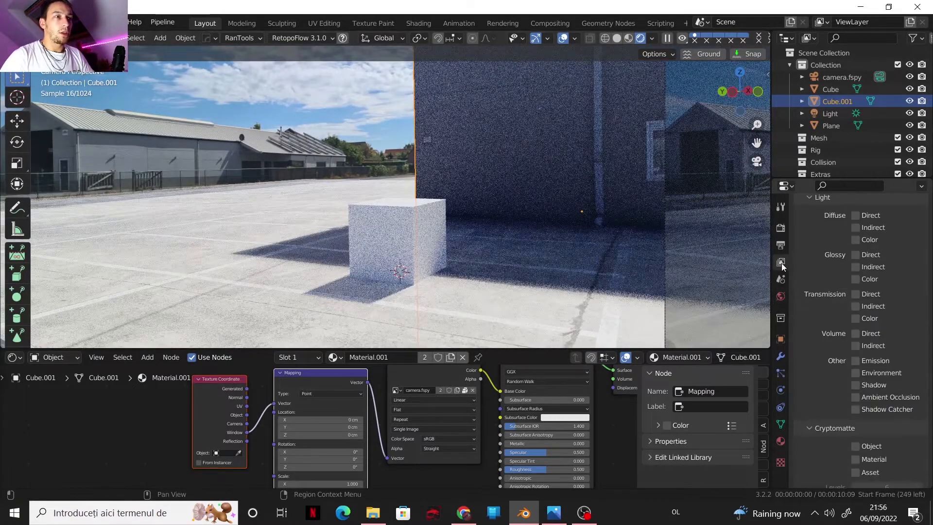
{"action": "scroll", "coordinate": [832, 296], "scroll_direction": "up", "scroll_amount": 3}
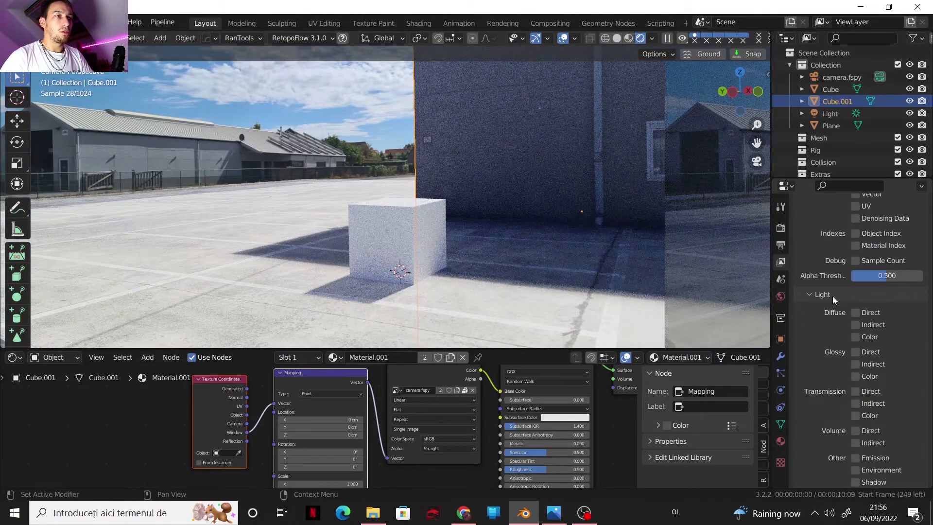
{"action": "scroll", "coordinate": [832, 297], "scroll_direction": "down", "scroll_amount": 5}
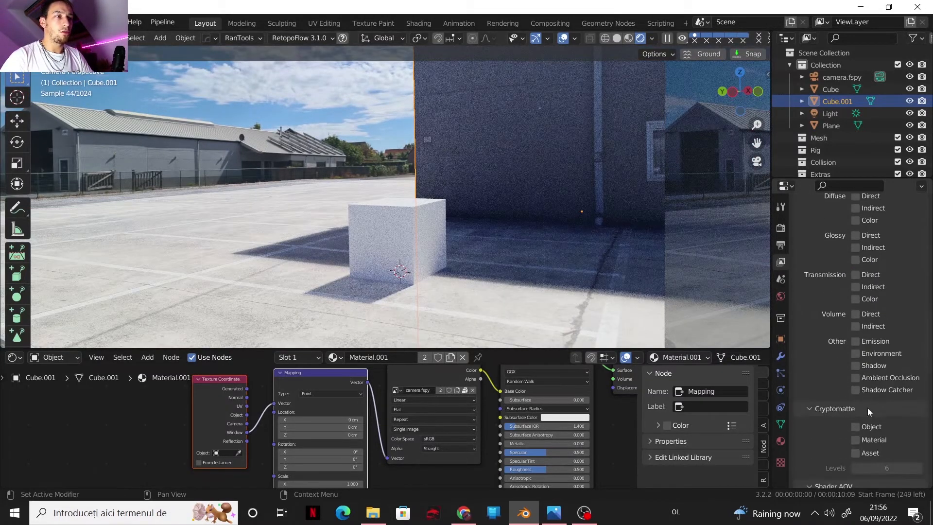
{"action": "left_click", "coordinate": [856, 389]}
{"action": "scroll", "coordinate": [854, 387], "scroll_direction": "up", "scroll_amount": 1}
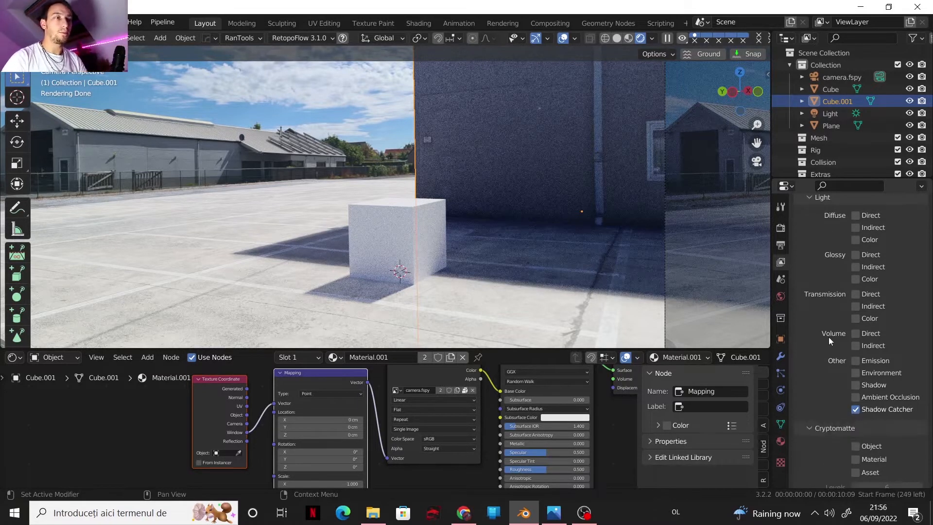
Set the render's Color Management to the False Color view transform with the Medium Contrast look
{"action": "left_click", "coordinate": [781, 228]}
{"action": "scroll", "coordinate": [827, 339], "scroll_direction": "down", "scroll_amount": 15}
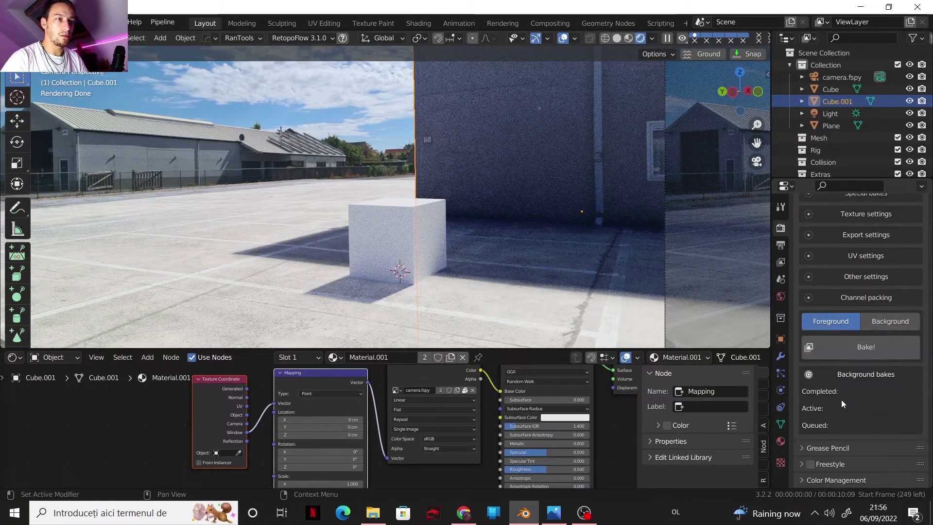
{"action": "left_click", "coordinate": [800, 481]}
{"action": "scroll", "coordinate": [829, 455], "scroll_direction": "down", "scroll_amount": 2}
{"action": "left_click", "coordinate": [872, 405]}
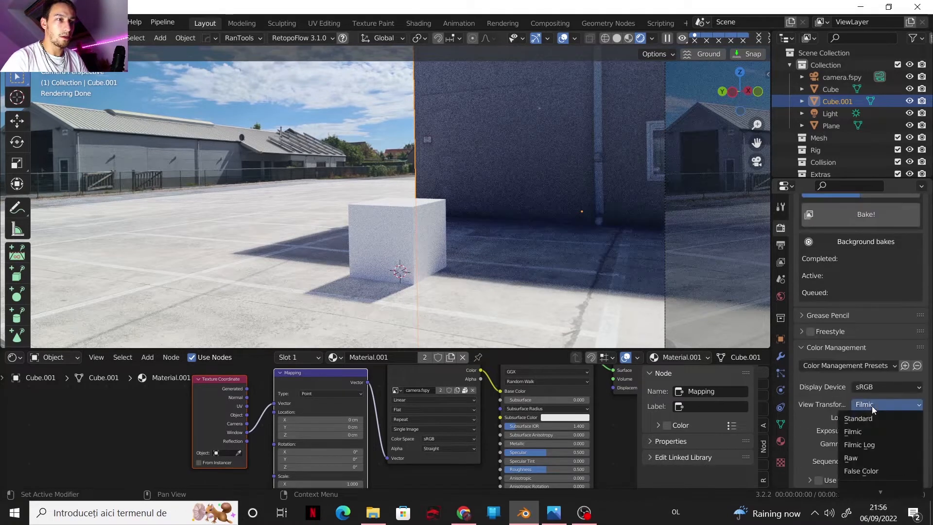
{"action": "left_click", "coordinate": [864, 469]}
{"action": "left_click", "coordinate": [879, 417]}
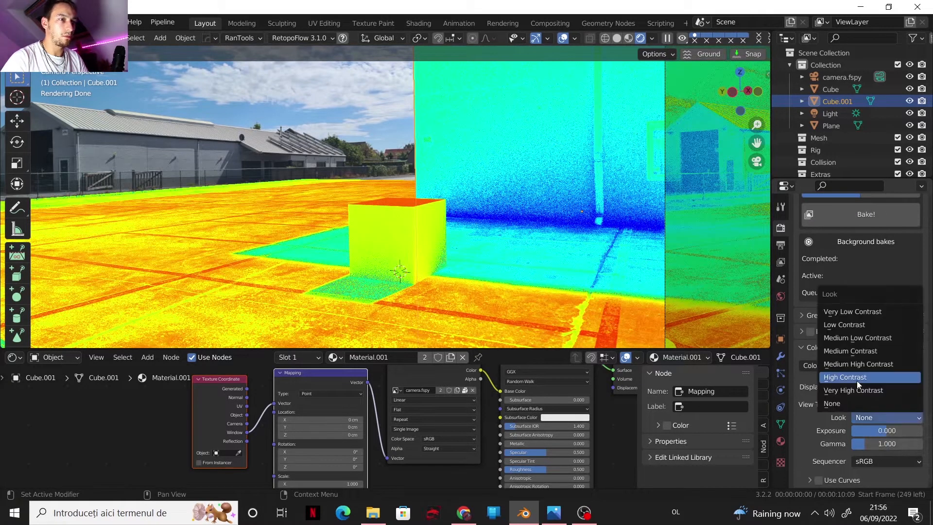
{"action": "left_click", "coordinate": [842, 352]}
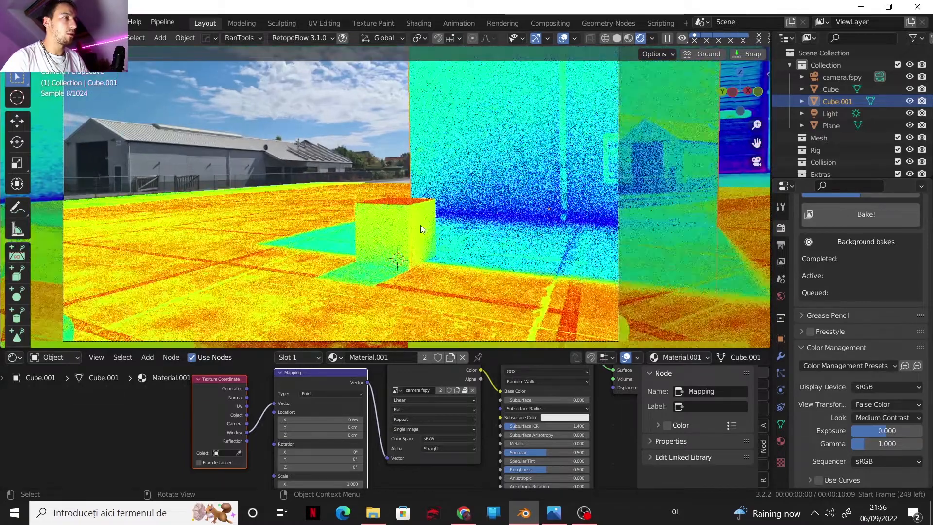
Set the sun light's strength to 5 and return the view transform to Filmic
{"action": "left_click", "coordinate": [421, 225]}
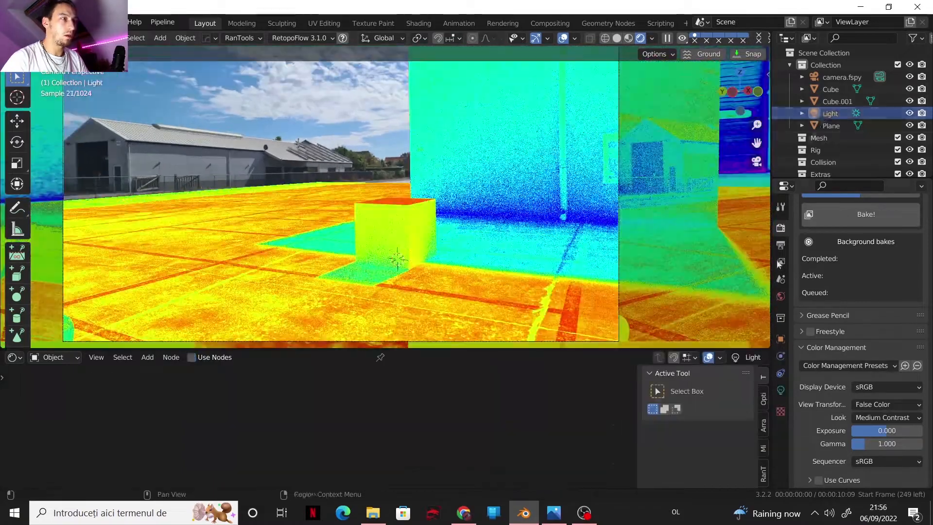
{"action": "left_click", "coordinate": [780, 390]}
{"action": "left_click", "coordinate": [878, 296]}
{"action": "type", "text": "5"}
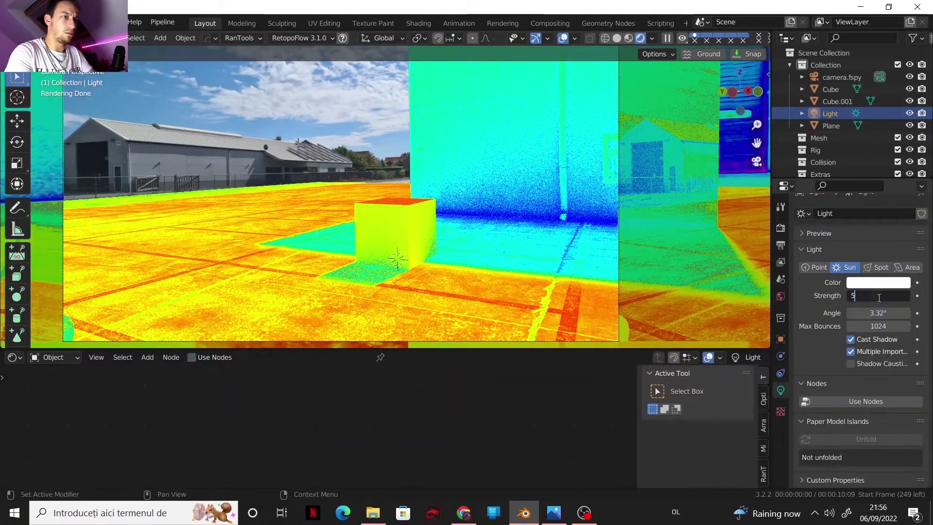
{"action": "key", "text": "Return"}
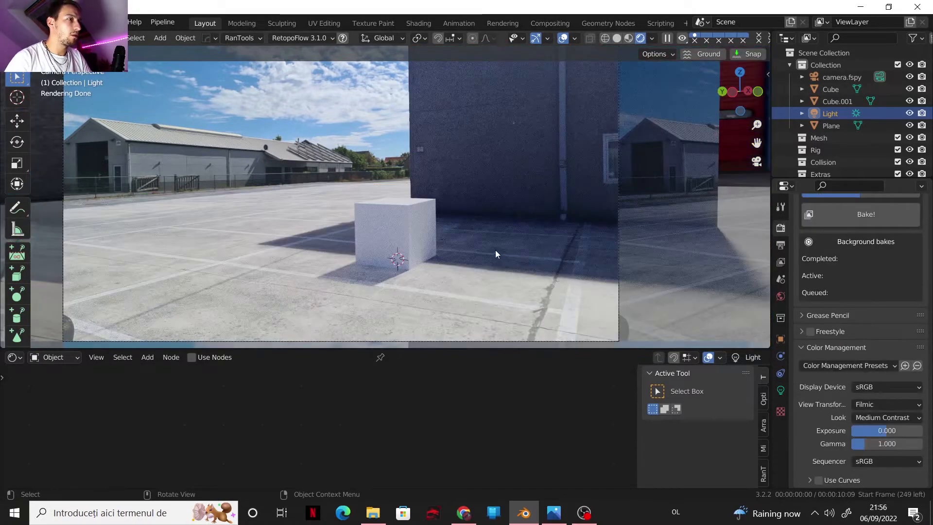
Turn on the Shadow Catcher mask for both the ground plane and the wall cube
{"action": "left_click", "coordinate": [496, 252]}
{"action": "left_click", "coordinate": [780, 340]}
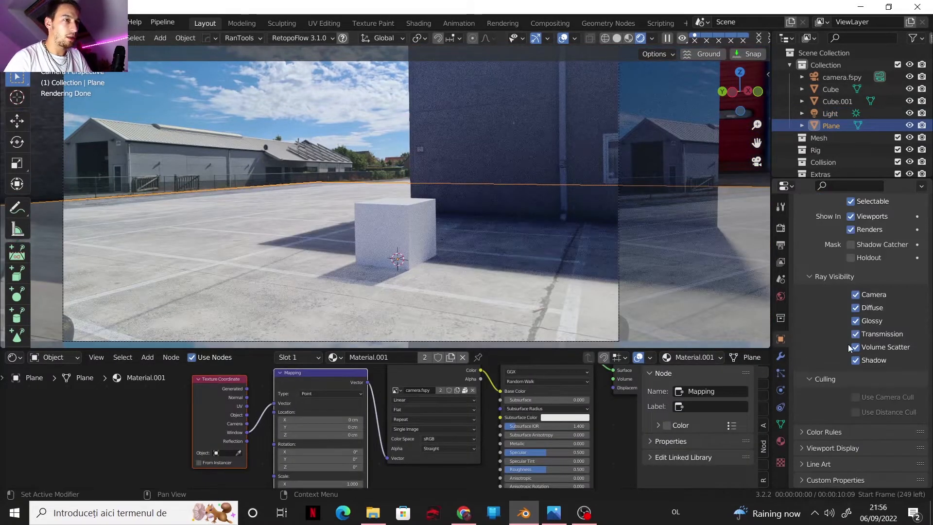
{"action": "left_click", "coordinate": [851, 303]}
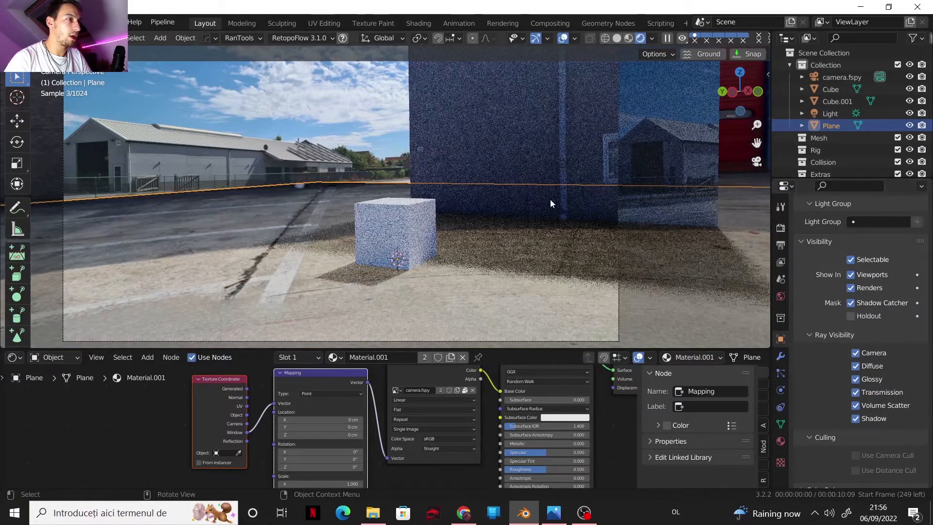
{"action": "left_click", "coordinate": [527, 159]}
{"action": "left_click", "coordinate": [850, 302]}
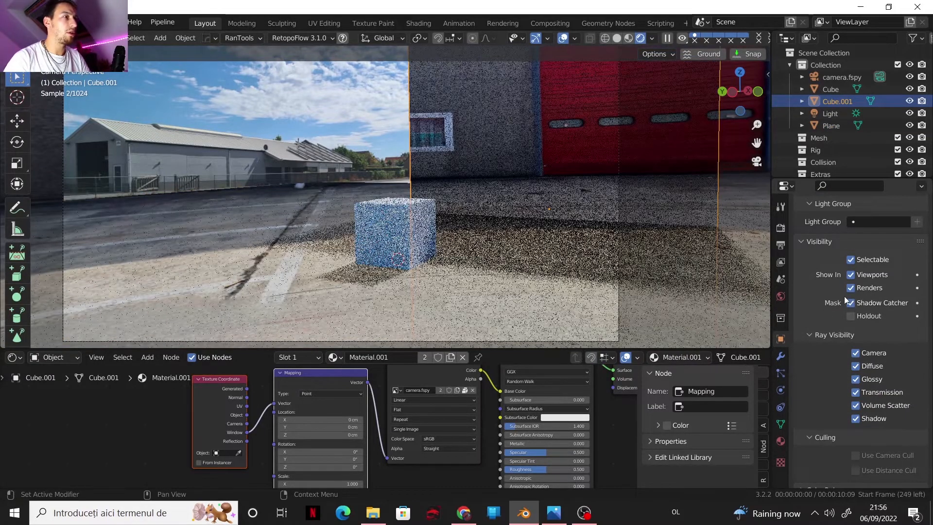
Delete the small white test cube standing on the ground plane
{"action": "left_click", "coordinate": [413, 226]}
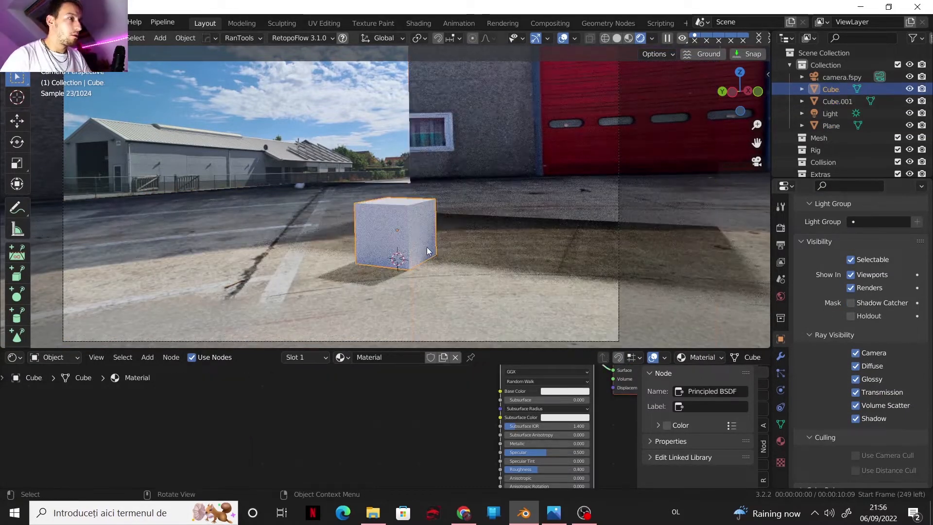
{"action": "key", "text": "Delete"}
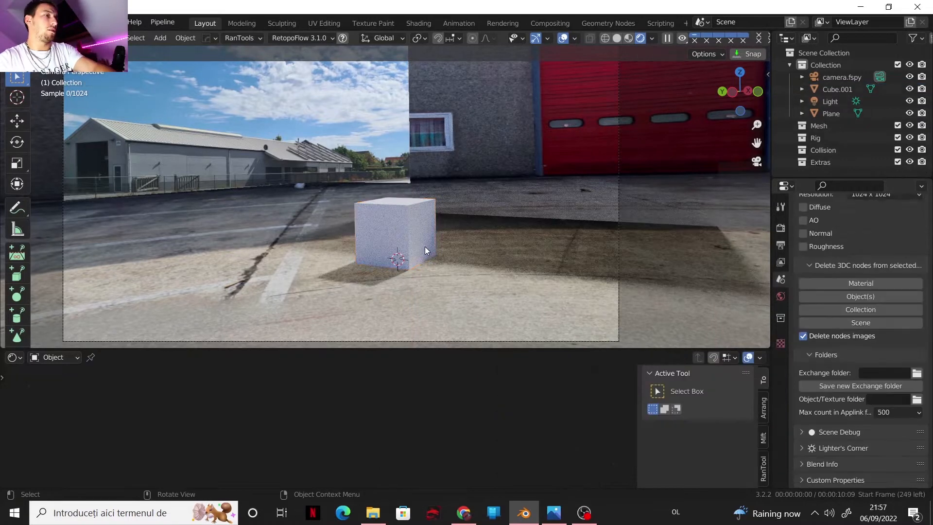
{"action": "key", "text": "shift+a"}
{"action": "key", "text": "ctrl+z"}
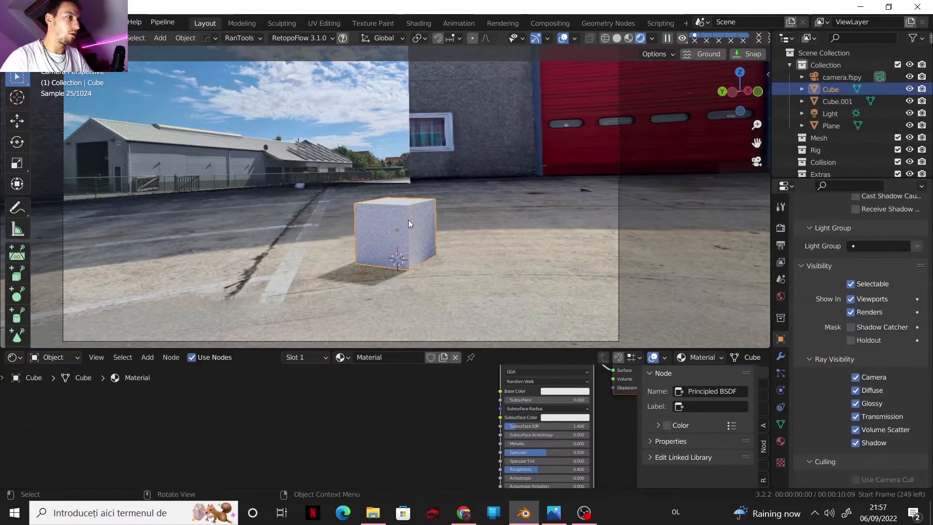
{"action": "key", "text": "Delete"}
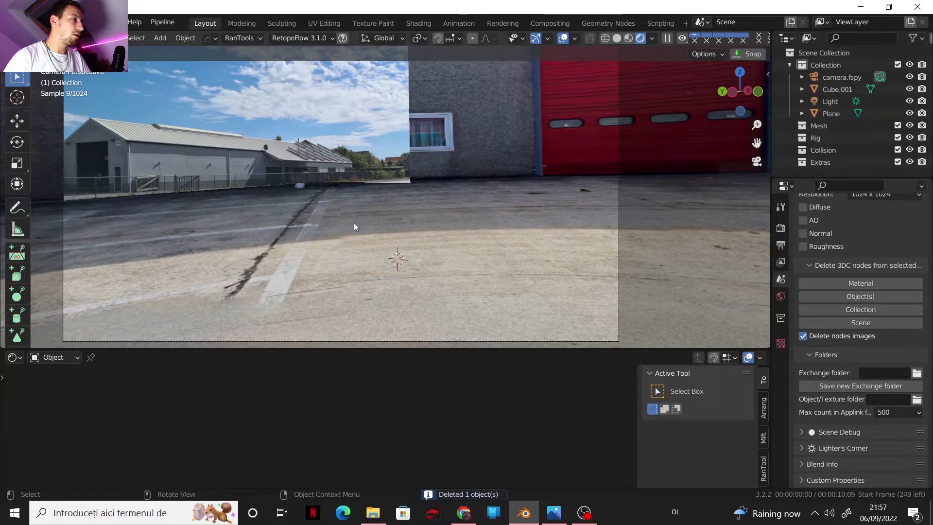
Add a Gear mesh at the 3D cursor on the ground plane
{"action": "key", "text": "shift+a"}
{"action": "mouse_move", "coordinate": [353, 227]}
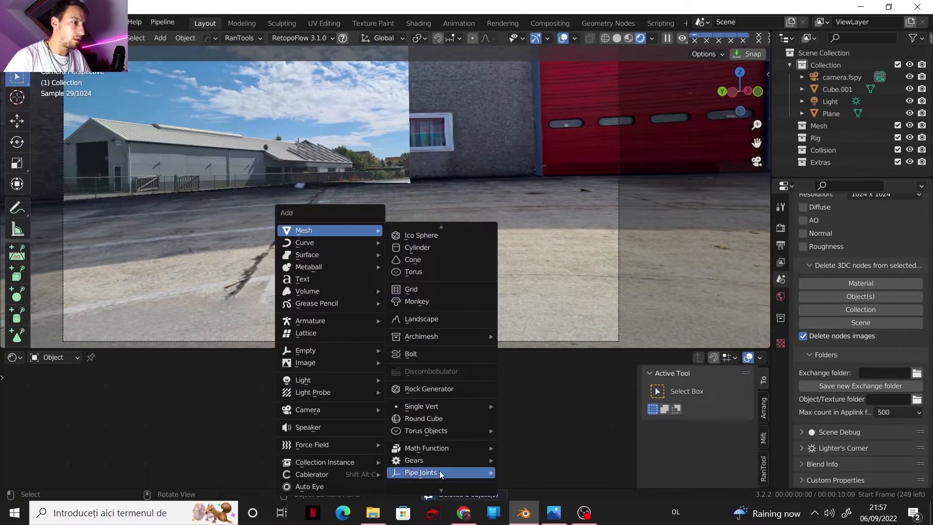
{"action": "mouse_move", "coordinate": [442, 460]}
{"action": "left_click", "coordinate": [517, 459]}
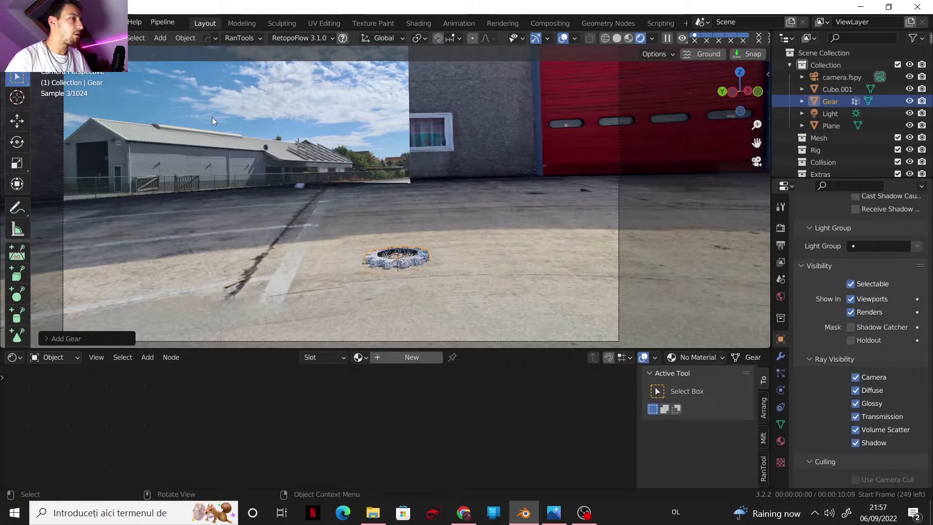
Search the add-on preferences for "extra" and look at the Add Mesh and Add Curve: Extra Objects entries
{"action": "left_click", "coordinate": [78, 22]}
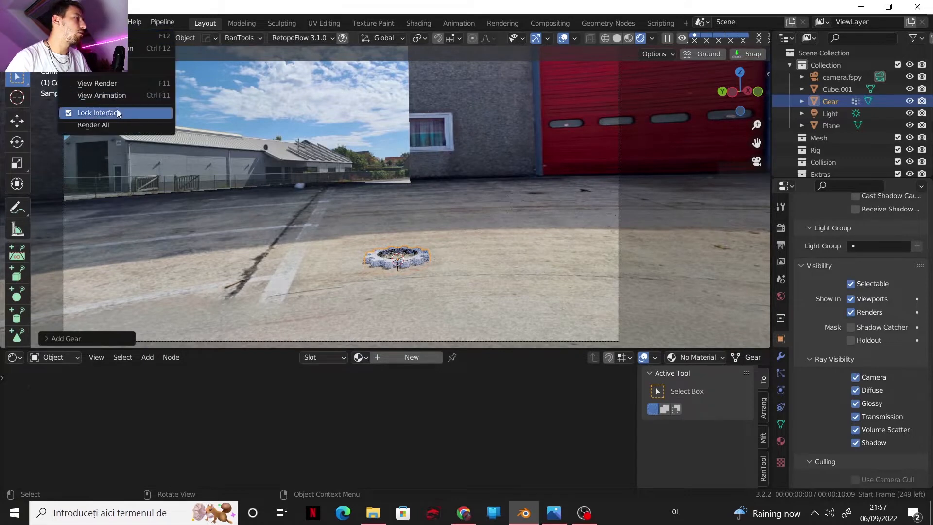
{"action": "mouse_move", "coordinate": [54, 22]}
{"action": "left_click", "coordinate": [74, 215]}
{"action": "left_click", "coordinate": [338, 82]}
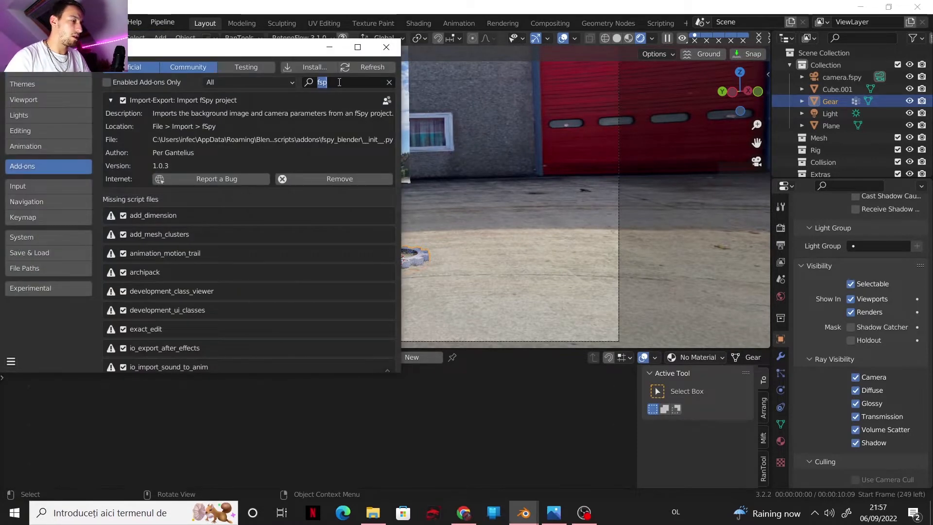
{"action": "type", "text": "extra"}
{"action": "left_click", "coordinate": [111, 120]}
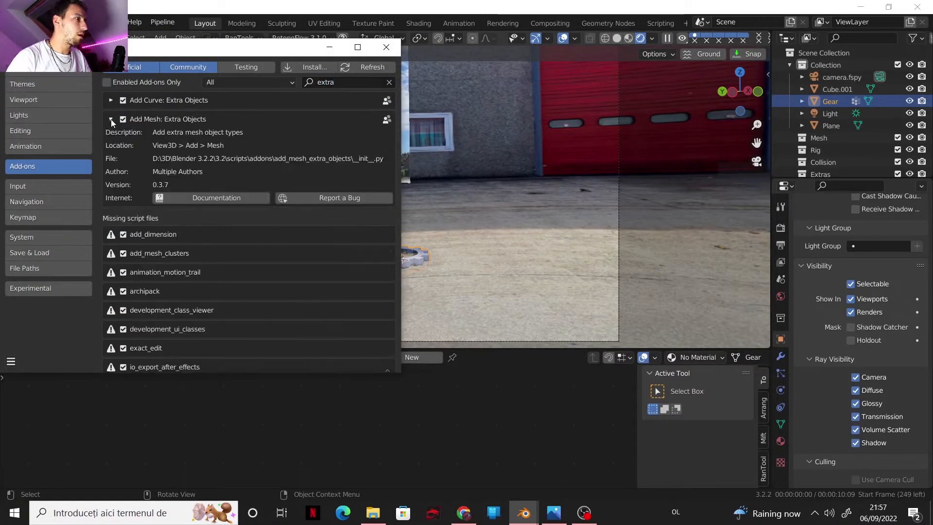
{"action": "left_click", "coordinate": [111, 101]}
{"action": "scroll", "coordinate": [145, 252], "scroll_direction": "down", "scroll_amount": 3}
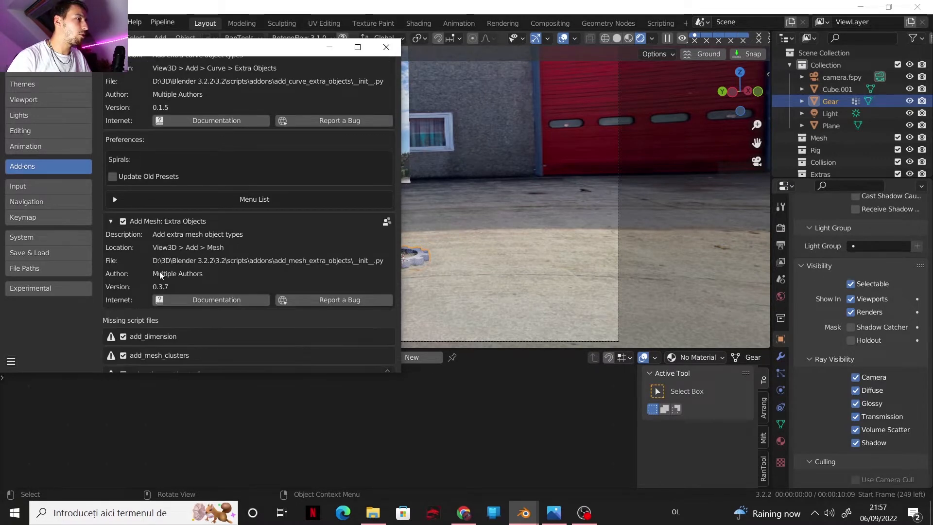
{"action": "left_click", "coordinate": [412, 247]}
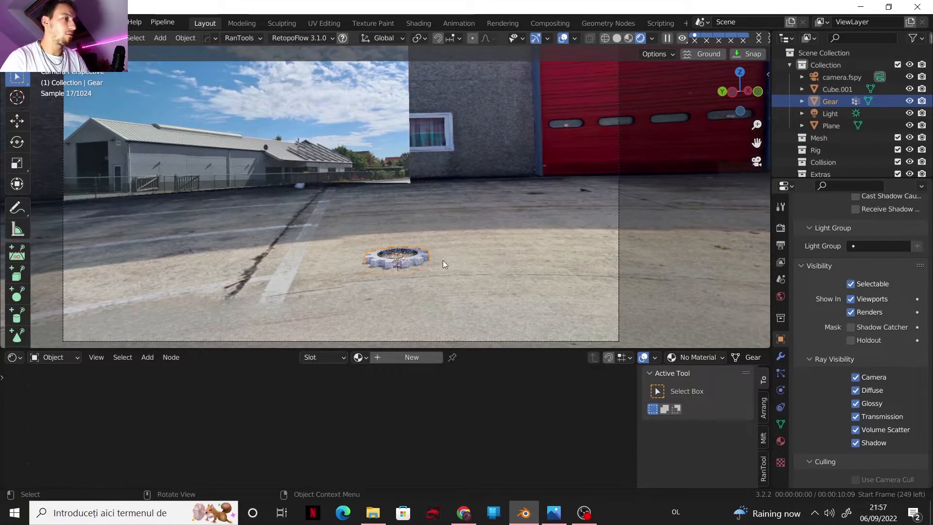
Try raising the gear slightly along Z to rest on the ground, and delete it
{"action": "key", "text": "g"}
{"action": "key", "text": "z"}
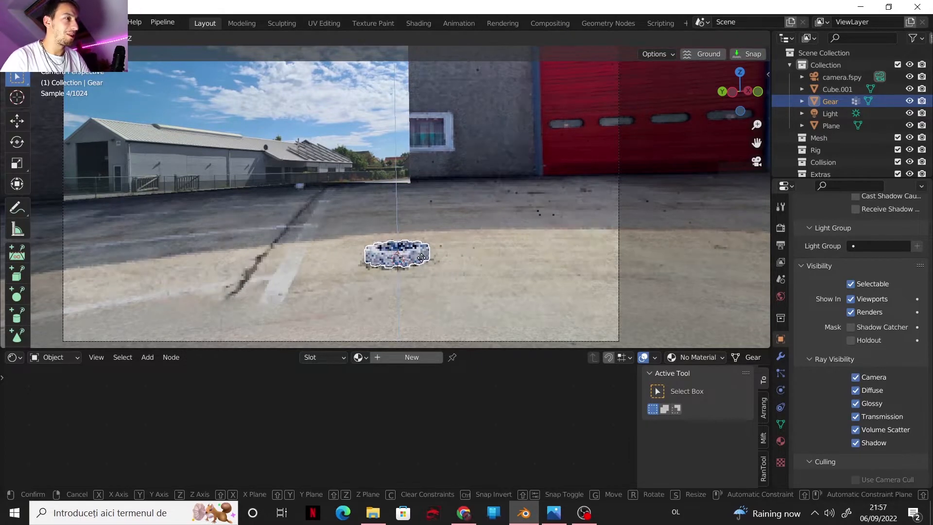
{"action": "left_click", "coordinate": [422, 268]}
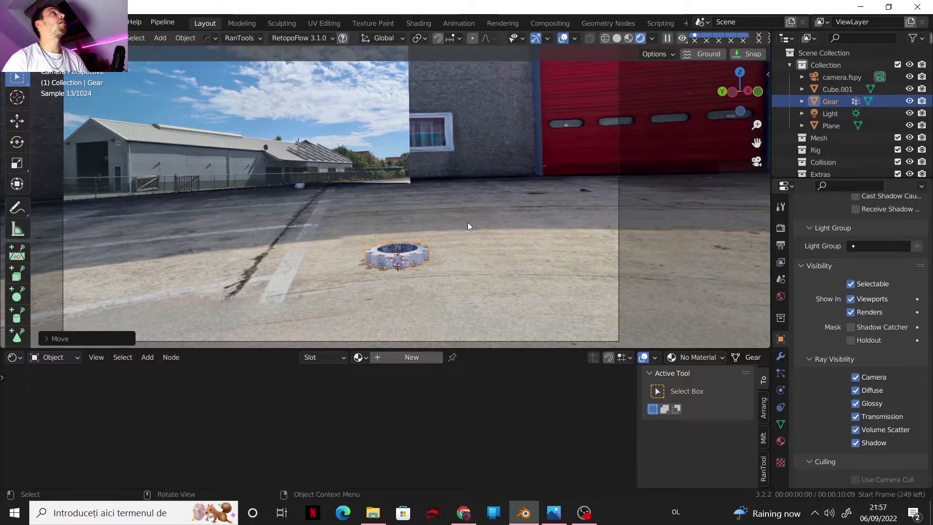
{"action": "key", "text": "Delete"}
Add a Teapot+ mesh from the Extras at the 3D cursor
{"action": "key", "text": "shift+a"}
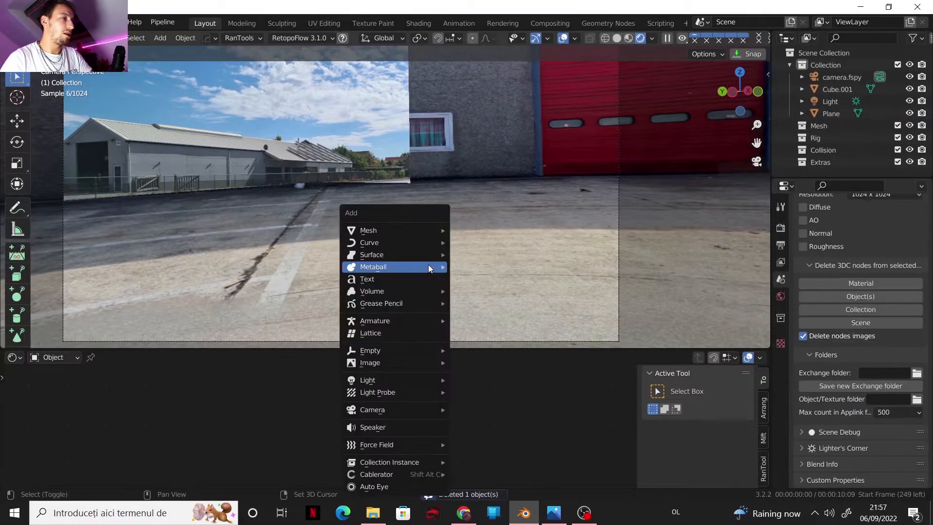
{"action": "mouse_move", "coordinate": [412, 230]}
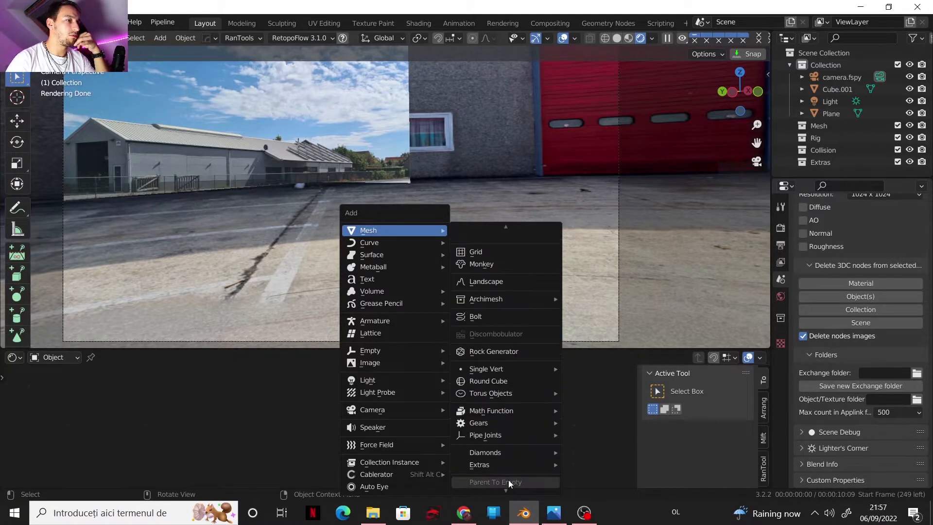
{"action": "mouse_move", "coordinate": [506, 465]}
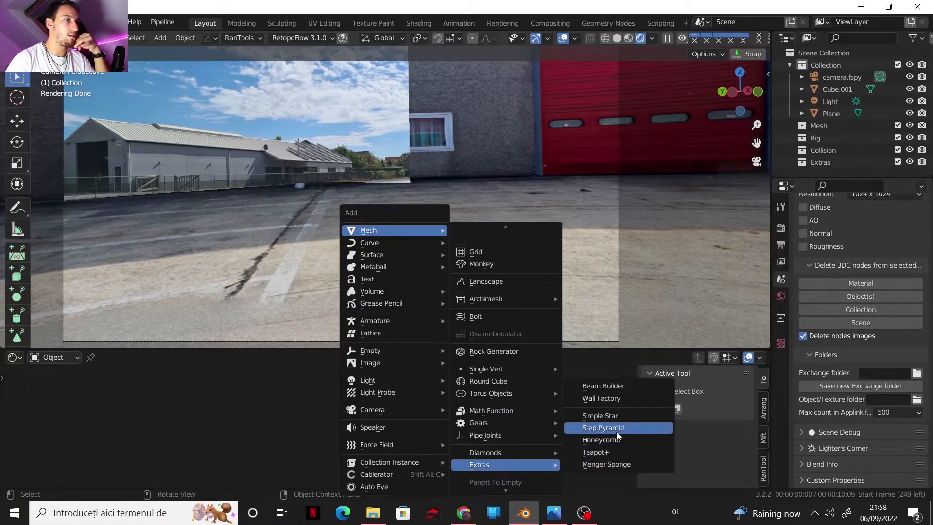
{"action": "left_click", "coordinate": [622, 452]}
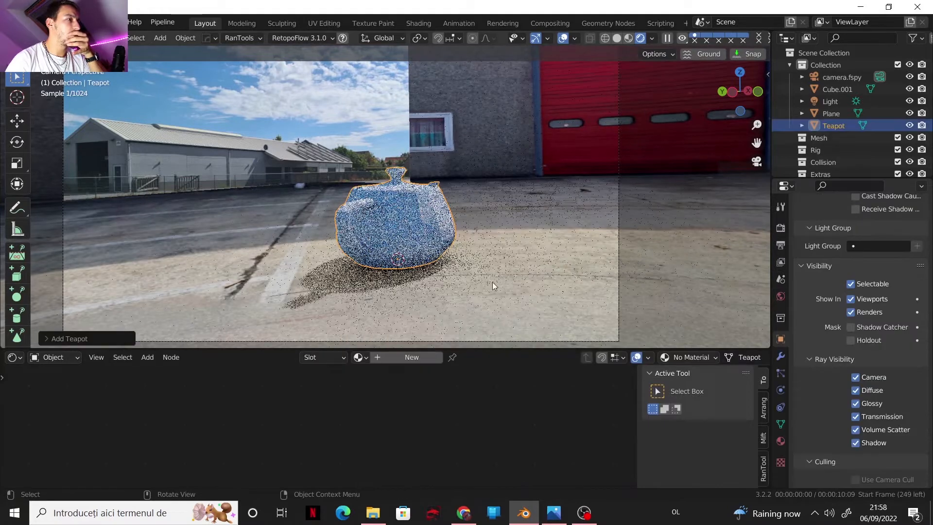
Rotate the teapot so its spout and handle show in profile, and scale it down to about half size
{"action": "key", "text": "r"}
{"action": "left_click", "coordinate": [515, 196]}
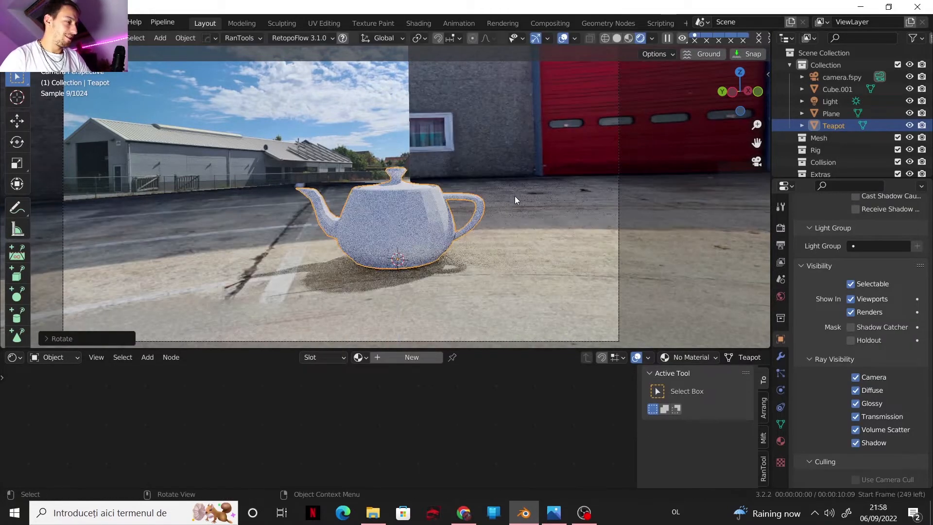
{"action": "key", "text": "r"}
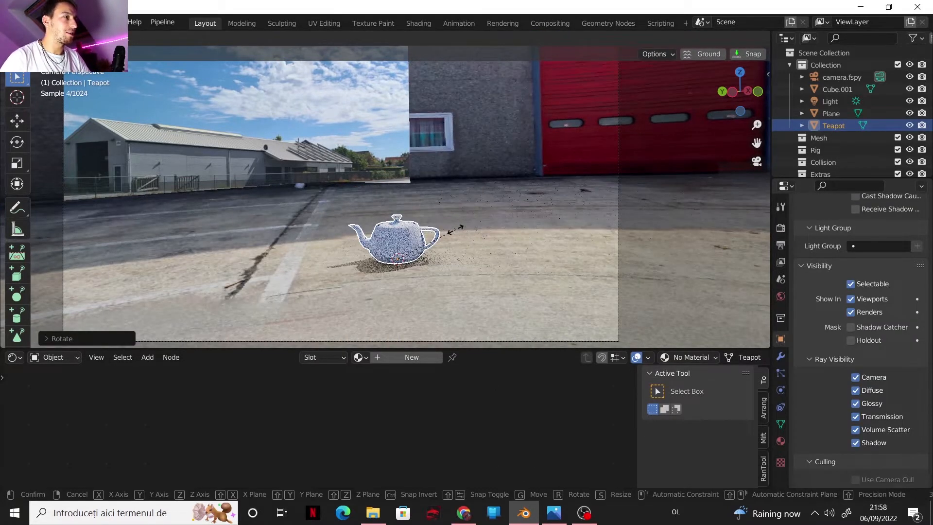
{"action": "right_click", "coordinate": [384, 189]}
{"action": "left_click", "coordinate": [382, 188]}
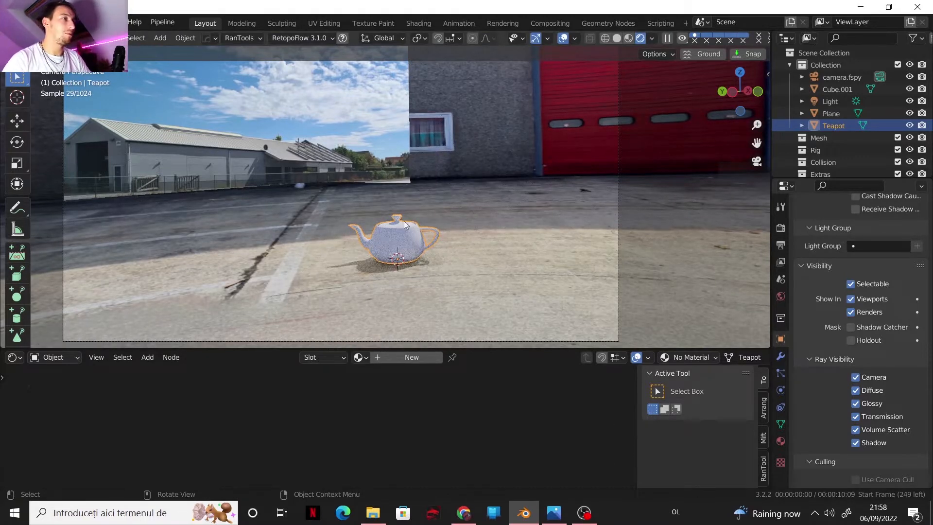
In solid view, inset the ground plane's face and scale the inner face down to a small quad around the teapot
{"action": "key", "text": "z"}
{"action": "middle_click_drag", "start_coordinate": [522, 177], "coordinate": [407, 238]}
{"action": "left_click", "coordinate": [409, 253]}
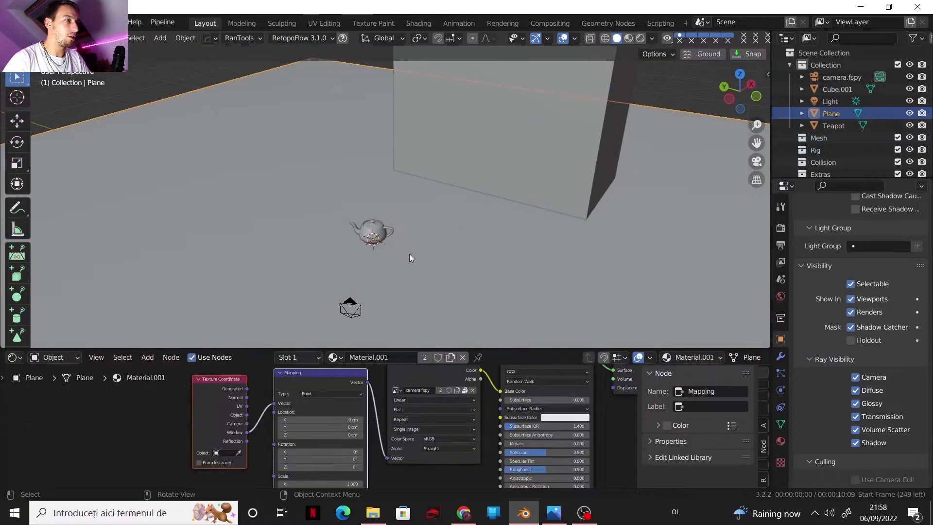
{"action": "key", "text": "Tab"}
{"action": "scroll", "coordinate": [566, 227], "scroll_direction": "down", "scroll_amount": 3}
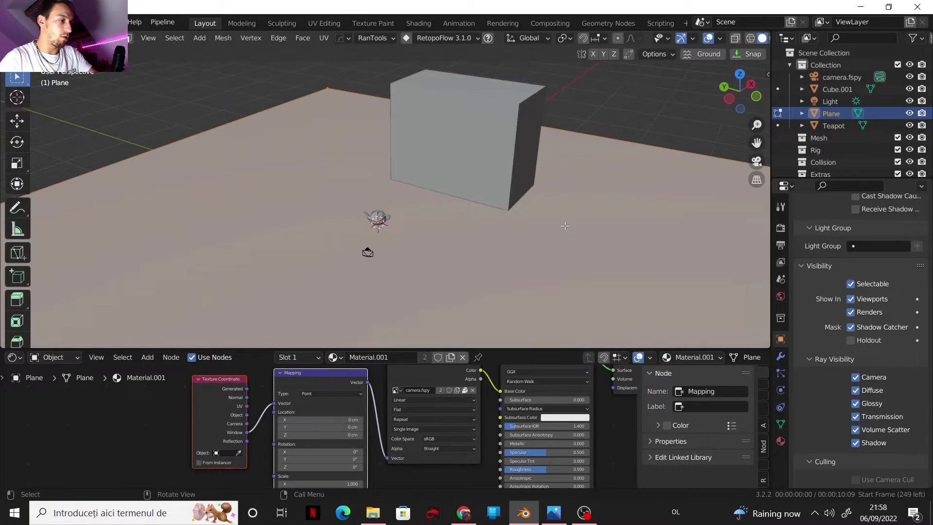
{"action": "key", "text": "KP_0"}
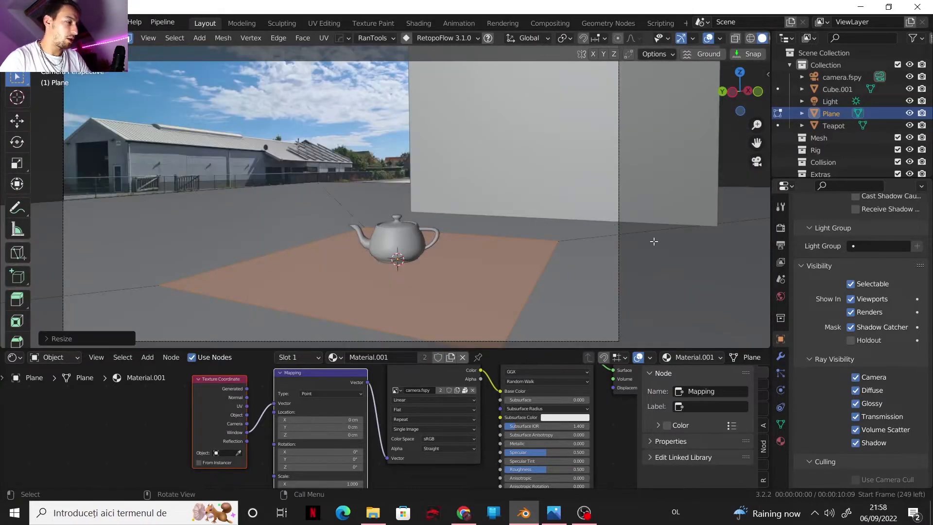
{"action": "key", "text": "s"}
{"action": "left_click", "coordinate": [608, 260]}
Reposition the inner face along the ground beneath the teapot and enlarge it so the teapot stands well inside its outline
{"action": "key", "text": "g"}
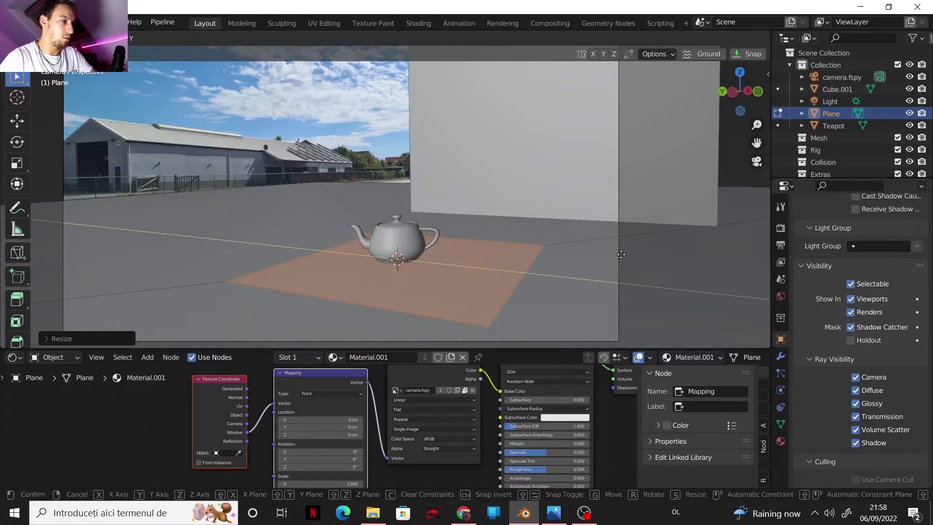
{"action": "left_click", "coordinate": [656, 234]}
{"action": "key", "text": "s"}
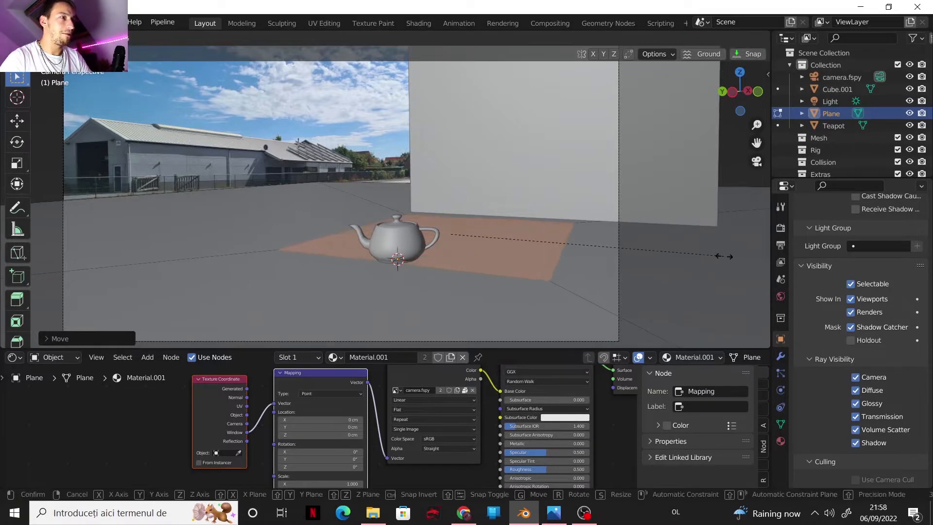
{"action": "left_click", "coordinate": [723, 255]}
{"action": "key", "text": "g"}
{"action": "key", "text": "x"}
{"action": "left_click", "coordinate": [560, 259]}
Separate the selected inner face from the ground plane into its own object and select that object
{"action": "key", "text": "p"}
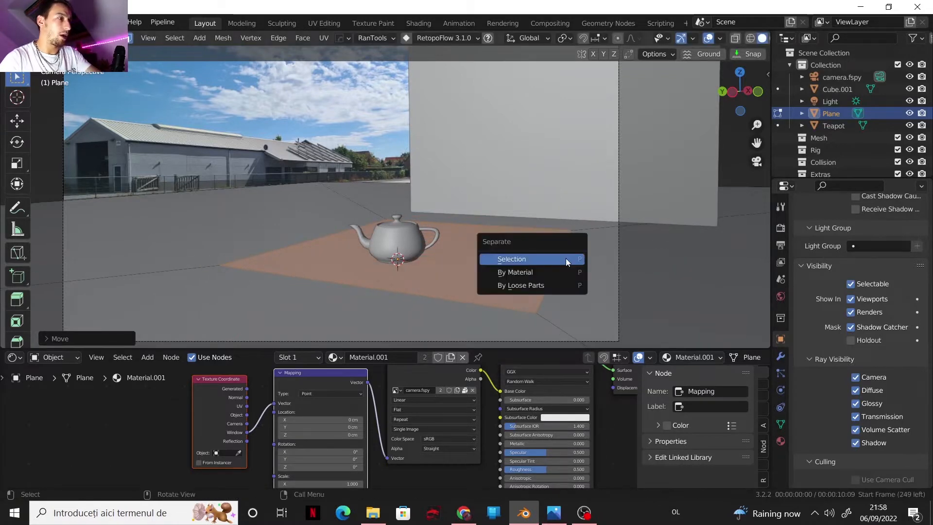
{"action": "left_click", "coordinate": [566, 258]}
{"action": "key", "text": "Tab"}
{"action": "left_click", "coordinate": [534, 263]}
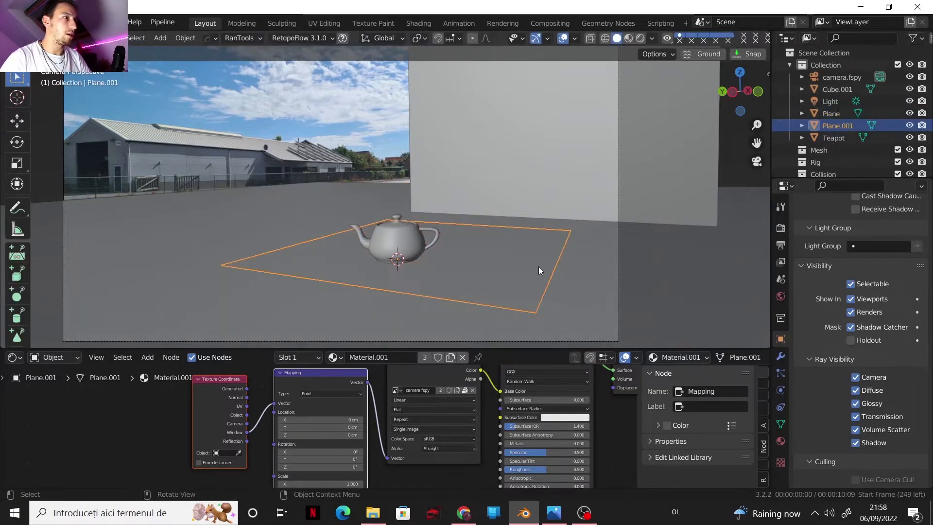
Replace the separated face's photo material with a new one in dark red, about H 0.021, S 0.883, V 0.060
{"action": "left_click", "coordinate": [781, 440]}
{"action": "scroll", "coordinate": [809, 326], "scroll_direction": "up", "scroll_amount": 10}
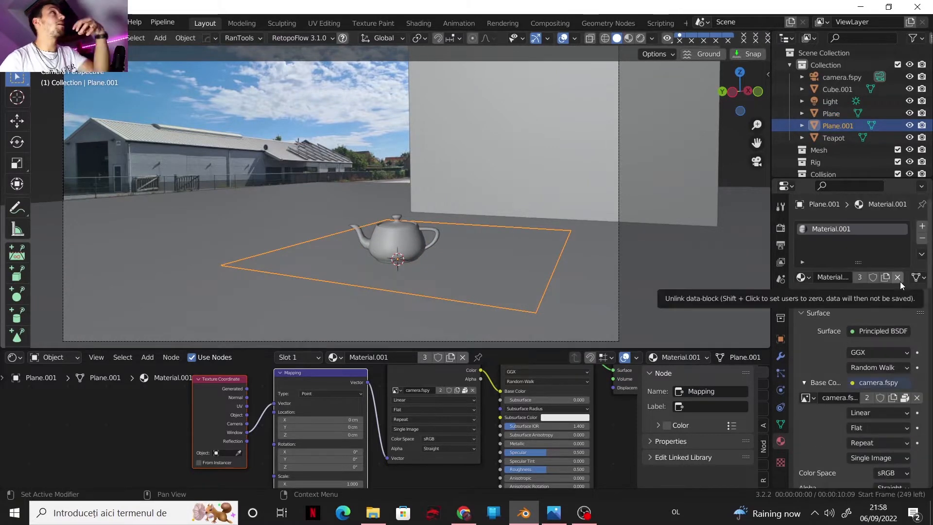
{"action": "left_click", "coordinate": [898, 280]}
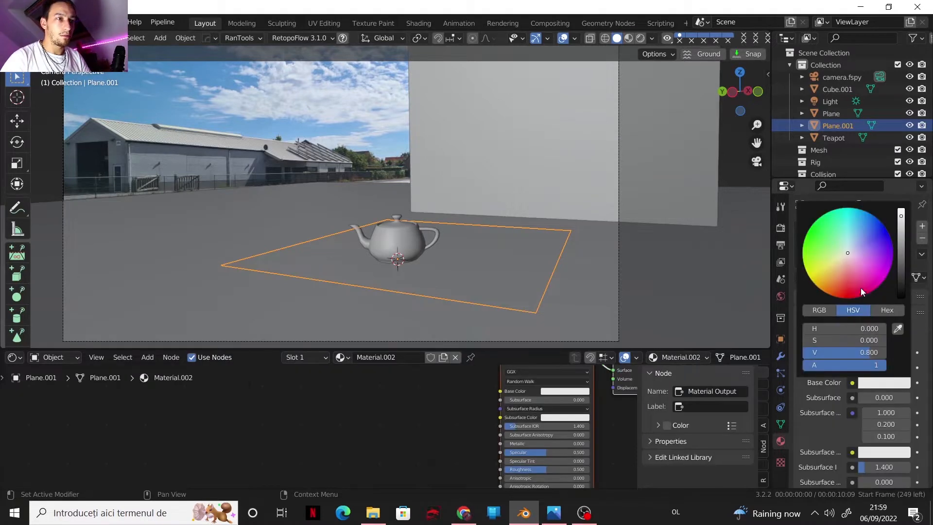
{"action": "left_click_drag", "start_coordinate": [861, 287], "coordinate": [840, 284]}
{"action": "left_click_drag", "start_coordinate": [903, 270], "coordinate": [901, 287]}
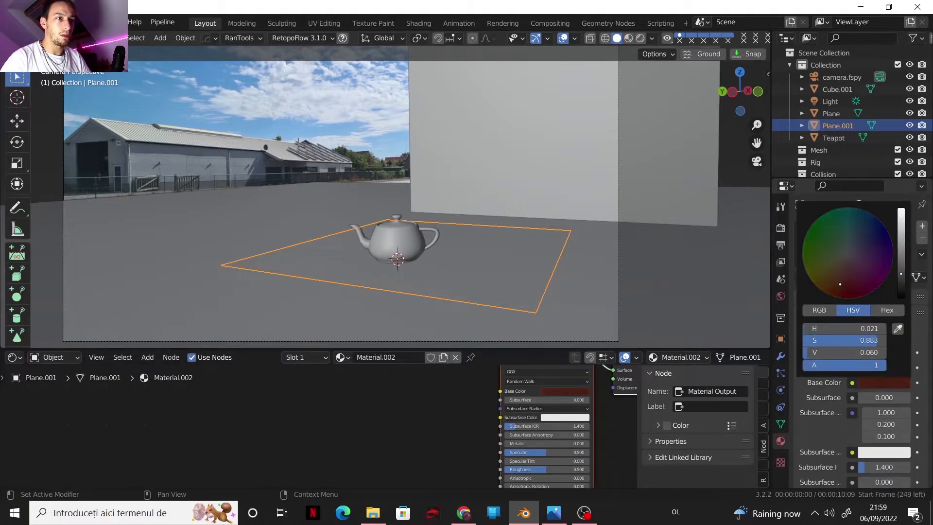
Extrude the separated face into a recessed box around the teapot with a narrow, slightly raised rim
{"action": "key", "text": "Tab"}
{"action": "key", "text": "e"}
{"action": "left_click", "coordinate": [493, 307]}
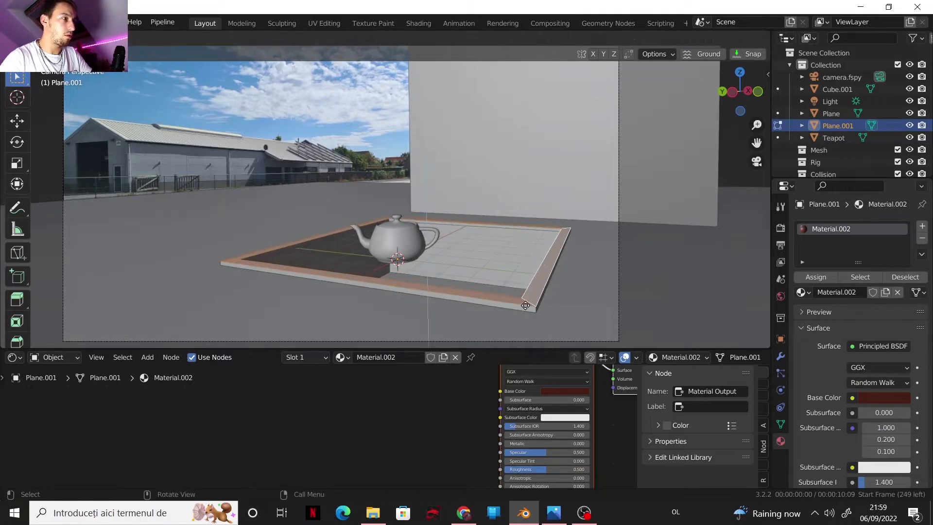
{"action": "key", "text": "Tab"}
Add a Bevel modifier to the recessed box with its scale applied, using 3 segments and an amount of 4.1 cm
{"action": "left_click", "coordinate": [781, 356]}
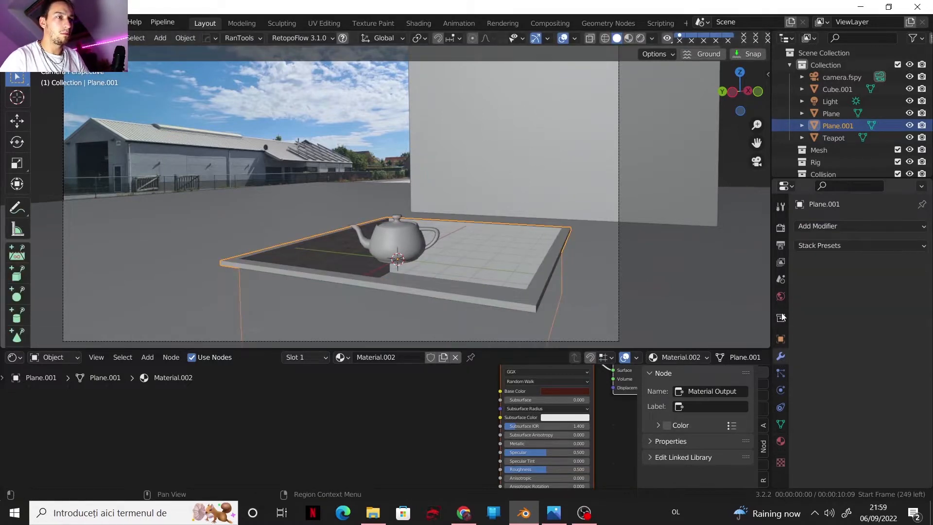
{"action": "left_click", "coordinate": [818, 228]}
{"action": "left_click", "coordinate": [711, 275]}
{"action": "key", "text": "ctrl+a"}
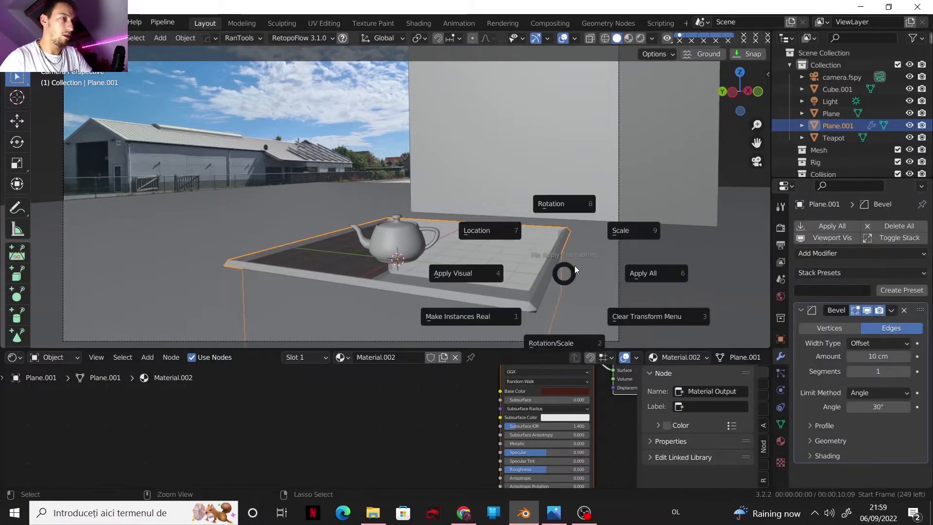
{"action": "left_click", "coordinate": [615, 246]}
{"action": "left_click_drag", "start_coordinate": [878, 371], "coordinate": [861, 357]}
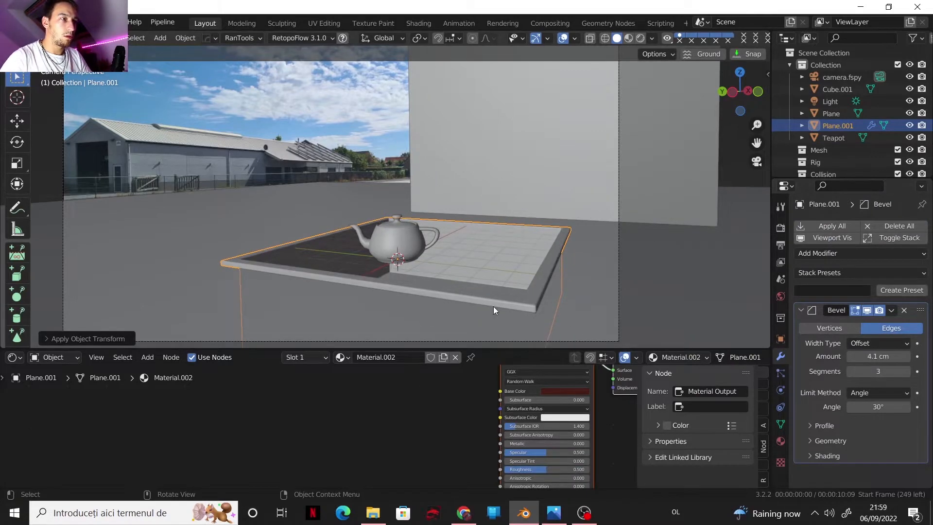
Shade the recessed box smooth using a Weighted Normal modifier and Auto Smooth at 30°
{"action": "right_click", "coordinate": [493, 304]}
{"action": "left_click", "coordinate": [819, 254]}
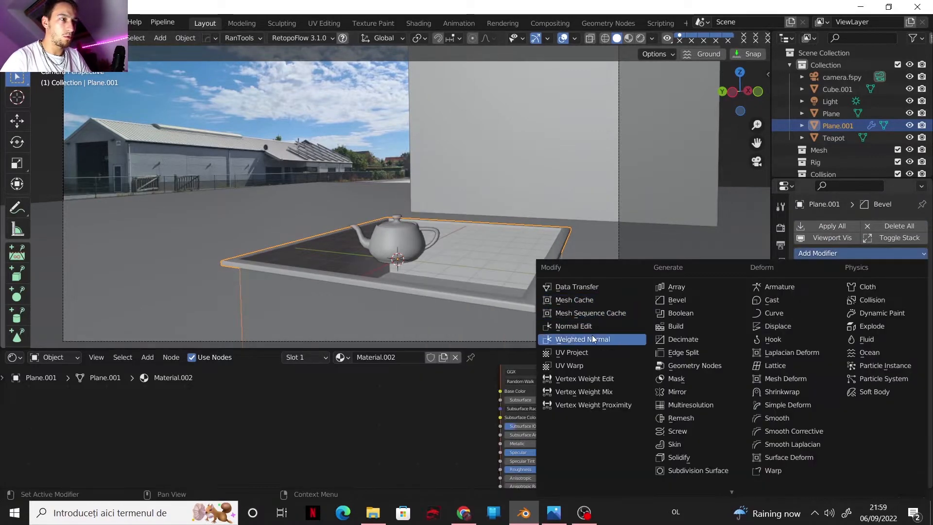
{"action": "left_click", "coordinate": [562, 391]}
{"action": "left_click", "coordinate": [781, 425]}
{"action": "scroll", "coordinate": [815, 417], "scroll_direction": "down", "scroll_amount": 5}
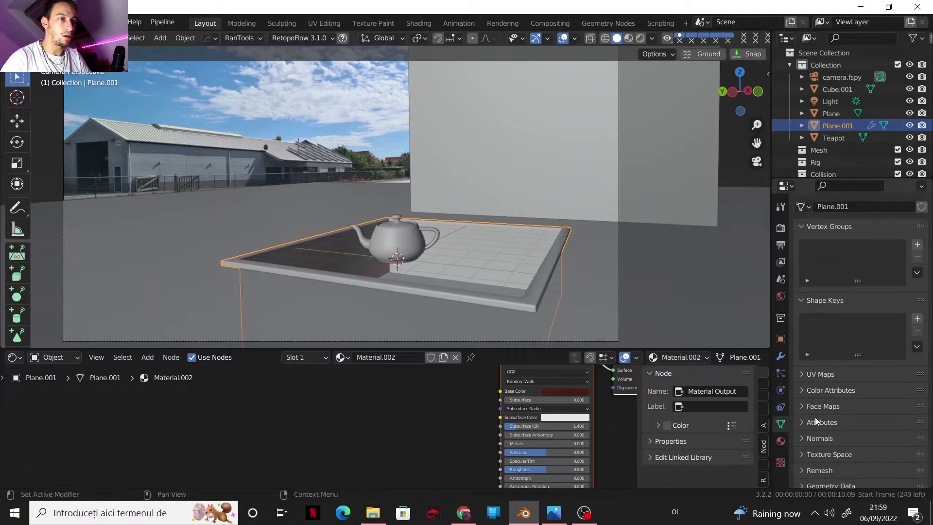
{"action": "left_click", "coordinate": [850, 378]}
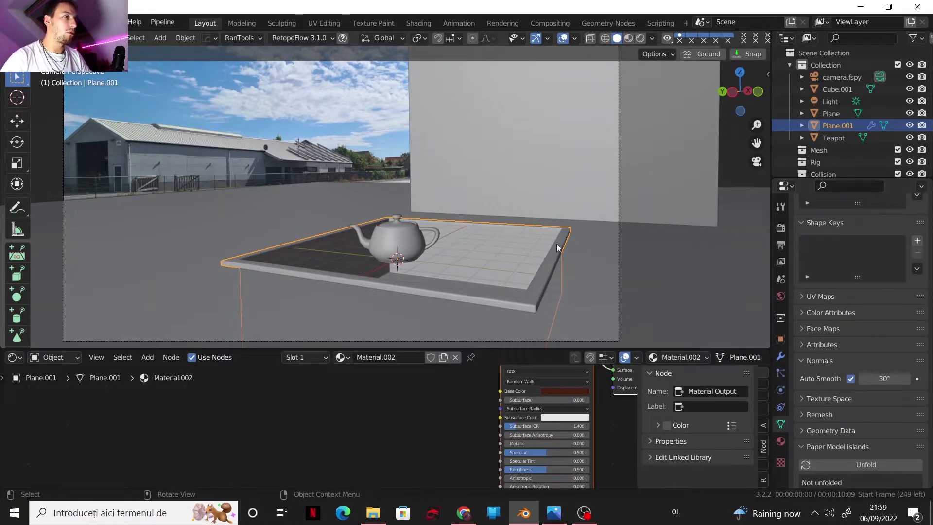
Give the surrounding ground plane rigid body physics with the type set to Passive
{"action": "middle_click_drag", "start_coordinate": [427, 219], "coordinate": [487, 259]}
{"action": "left_click", "coordinate": [403, 291]}
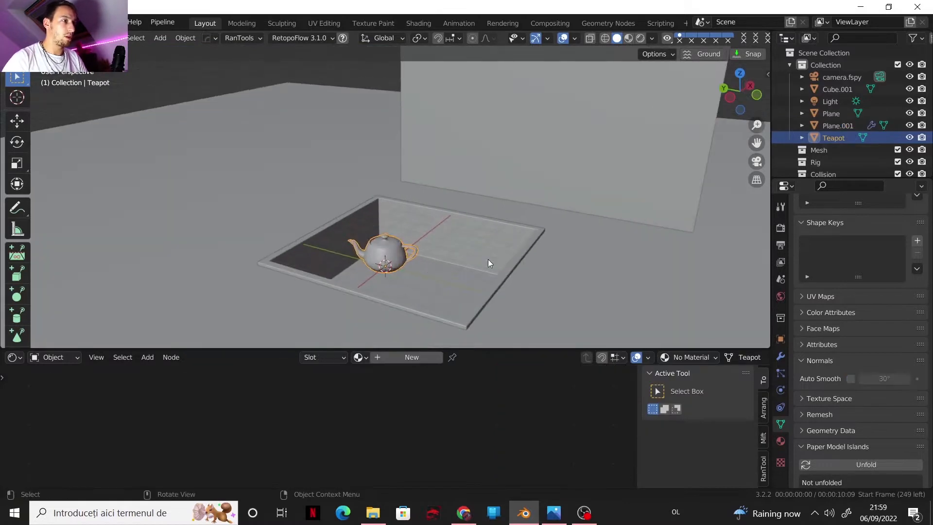
{"action": "left_click", "coordinate": [524, 261]}
{"action": "left_click", "coordinate": [780, 389]}
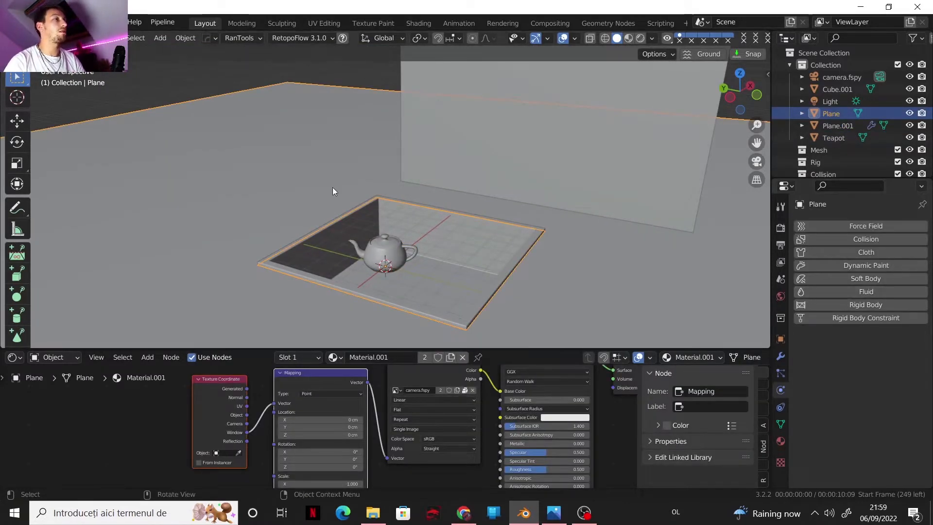
{"action": "left_click", "coordinate": [835, 307]}
{"action": "left_click", "coordinate": [875, 356]}
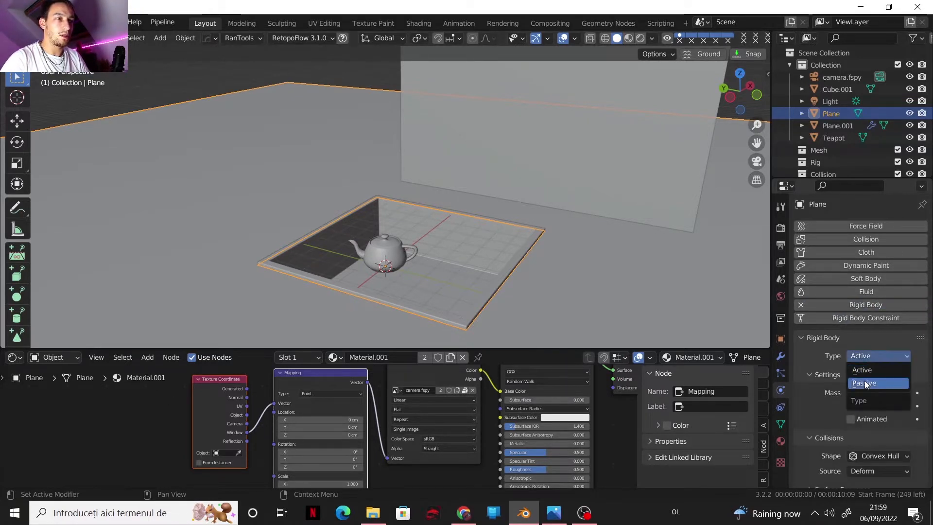
{"action": "left_click", "coordinate": [864, 382]}
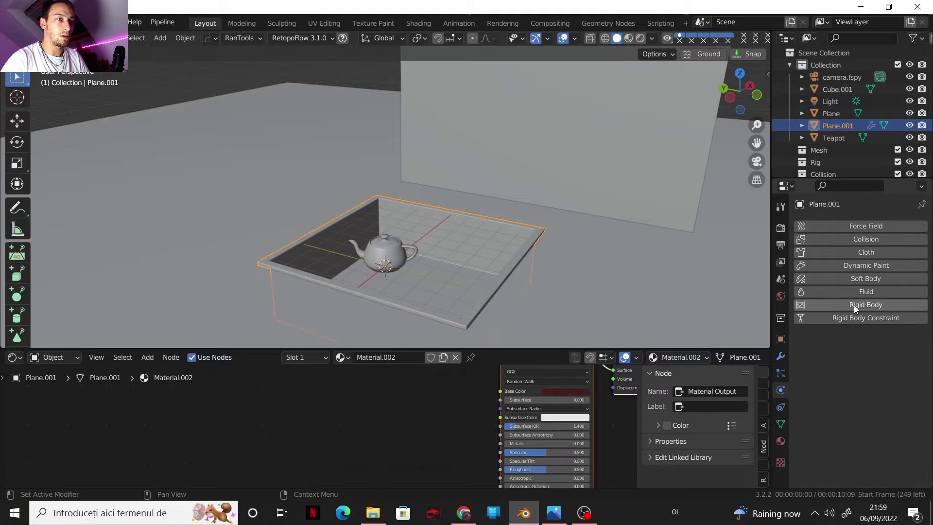
Make the recessed box a Passive rigid body with a Mesh collision shape, and open the ground plane's collision shape options
{"action": "left_click", "coordinate": [854, 305]}
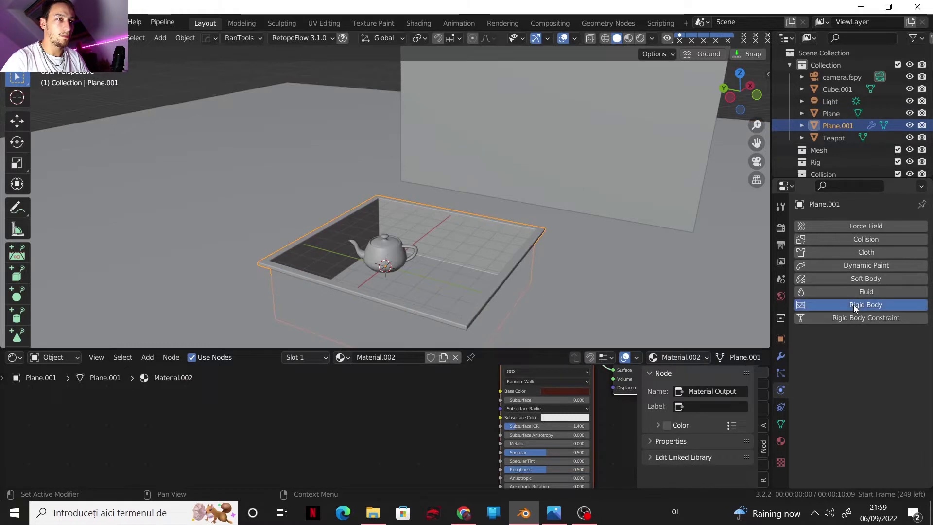
{"action": "left_click", "coordinate": [860, 356]}
{"action": "left_click", "coordinate": [865, 384]}
{"action": "scroll", "coordinate": [866, 399], "scroll_direction": "down", "scroll_amount": 1}
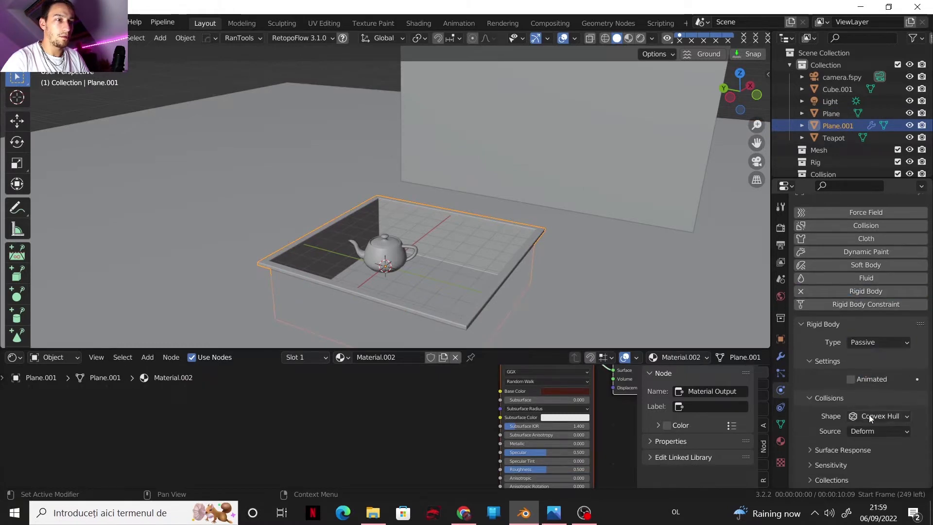
{"action": "left_click", "coordinate": [869, 415]}
{"action": "left_click", "coordinate": [844, 324]}
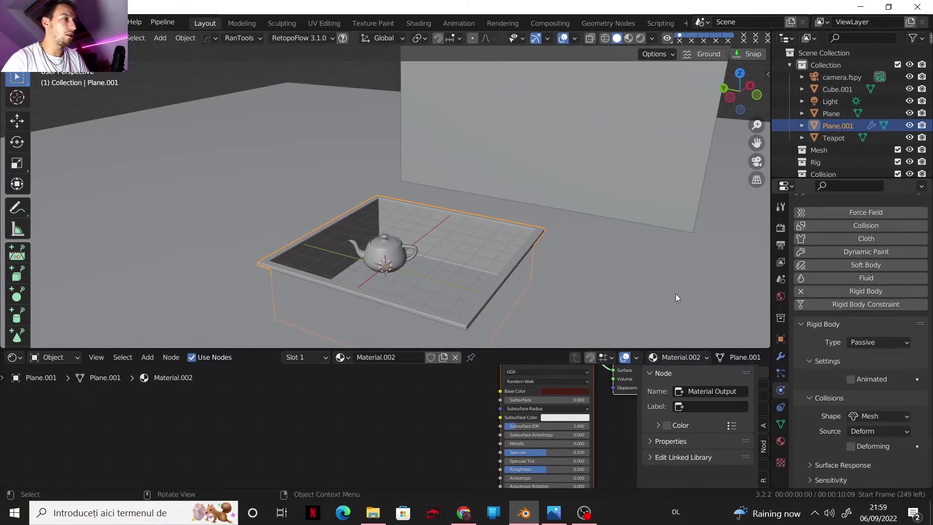
{"action": "left_click", "coordinate": [675, 293]}
{"action": "left_click", "coordinate": [883, 414]}
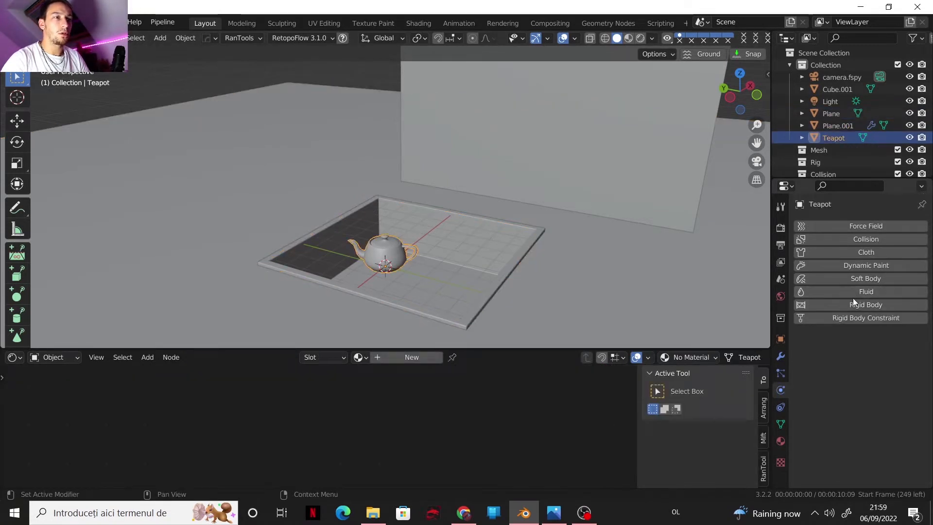
Make the teapot an Active rigid body with a mass of 1 kg and a Mesh collision shape
{"action": "left_click", "coordinate": [853, 304]}
{"action": "scroll", "coordinate": [860, 383], "scroll_direction": "down", "scroll_amount": 1}
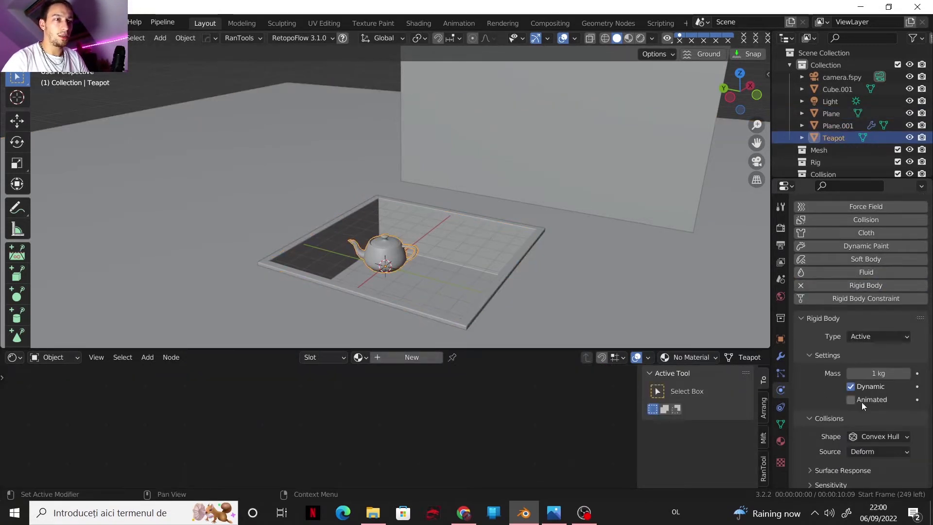
{"action": "left_click", "coordinate": [864, 375]}
{"action": "key", "text": "Return"}
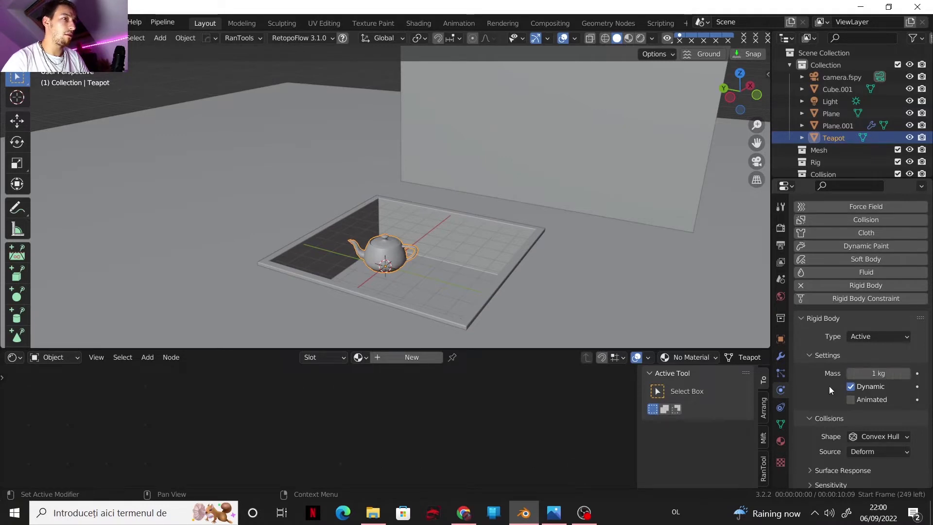
{"action": "scroll", "coordinate": [831, 389], "scroll_direction": "down", "scroll_amount": 2}
{"action": "scroll", "coordinate": [858, 398], "scroll_direction": "down", "scroll_amount": 1, "text": "ctrl"}
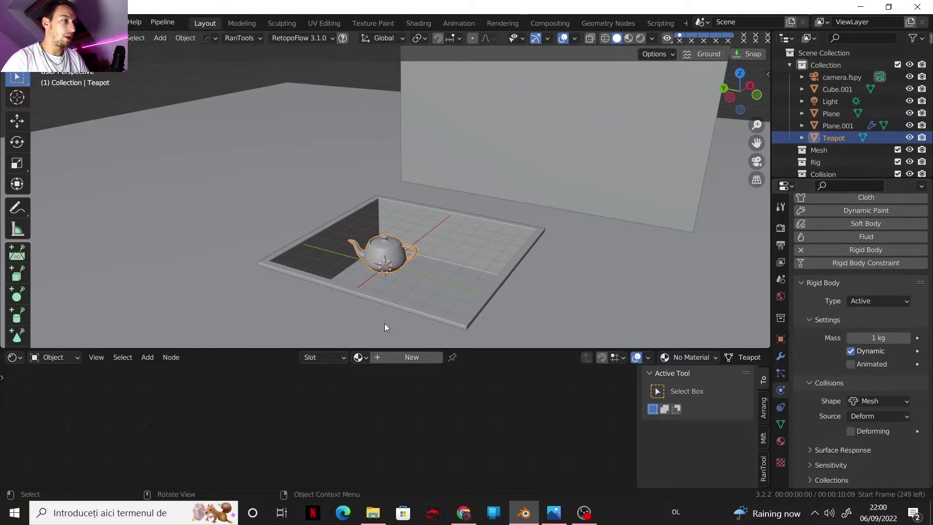
Replace the Shader Editor with a low Timeline, play the teapot's rigid body simulation, and return to frame 1
{"action": "left_click", "coordinate": [13, 357]}
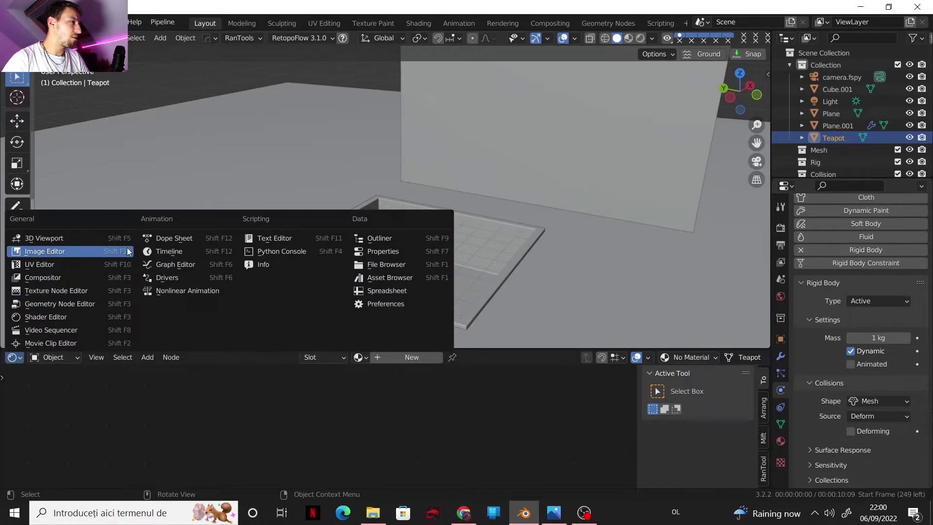
{"action": "left_click", "coordinate": [149, 251]}
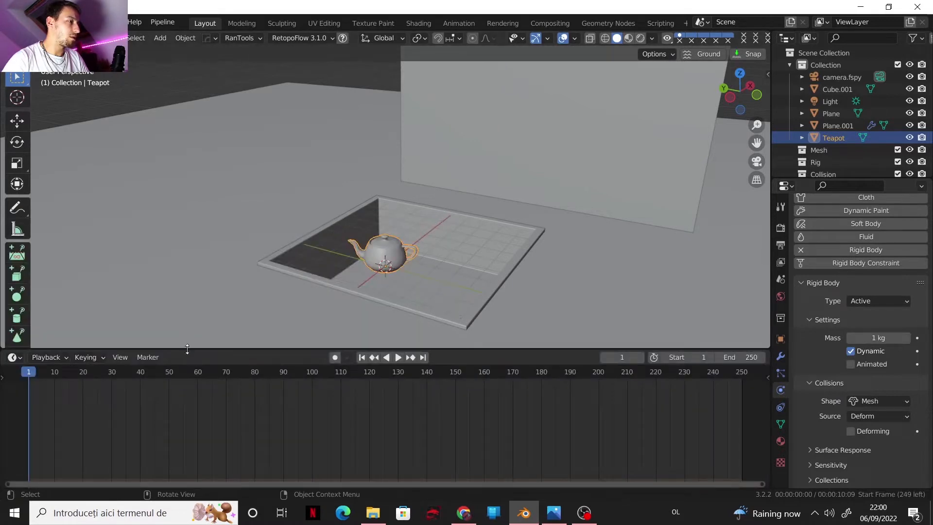
{"action": "left_click_drag", "start_coordinate": [186, 348], "coordinate": [194, 451]}
{"action": "key", "text": "space"}
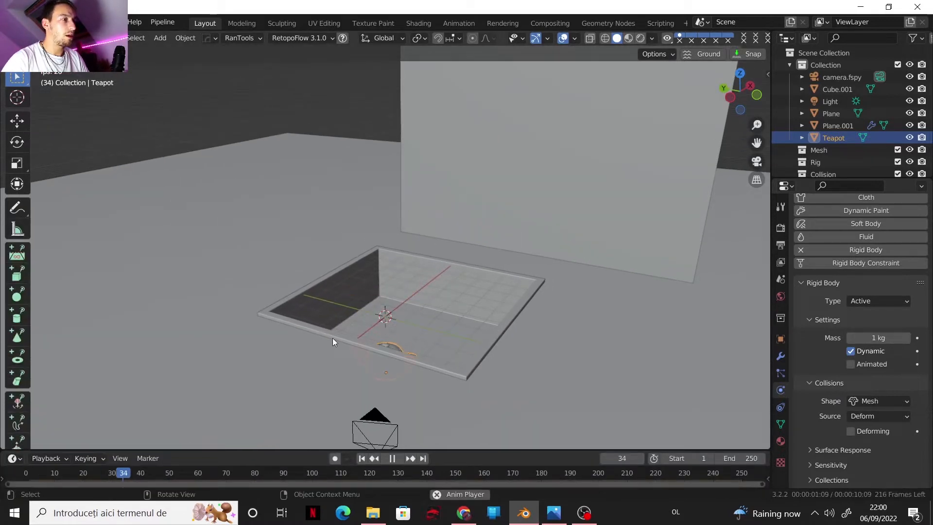
{"action": "key", "text": "space"}
{"action": "key", "text": "shift+Left"}
{"action": "scroll", "coordinate": [397, 288], "scroll_direction": "down", "scroll_amount": 2}
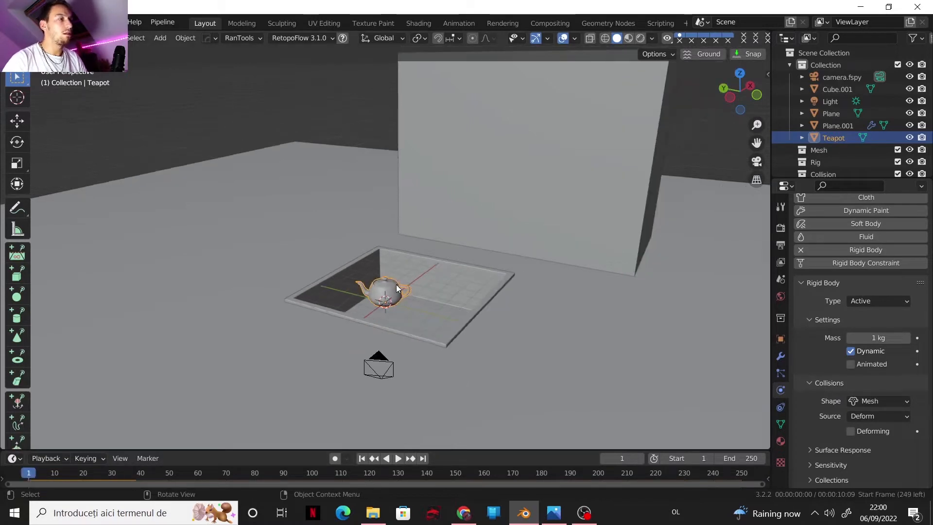
Give the teapot a new material with Metallic set to 1.000 and show the viewport in rendered shading
{"action": "left_click", "coordinate": [780, 440]}
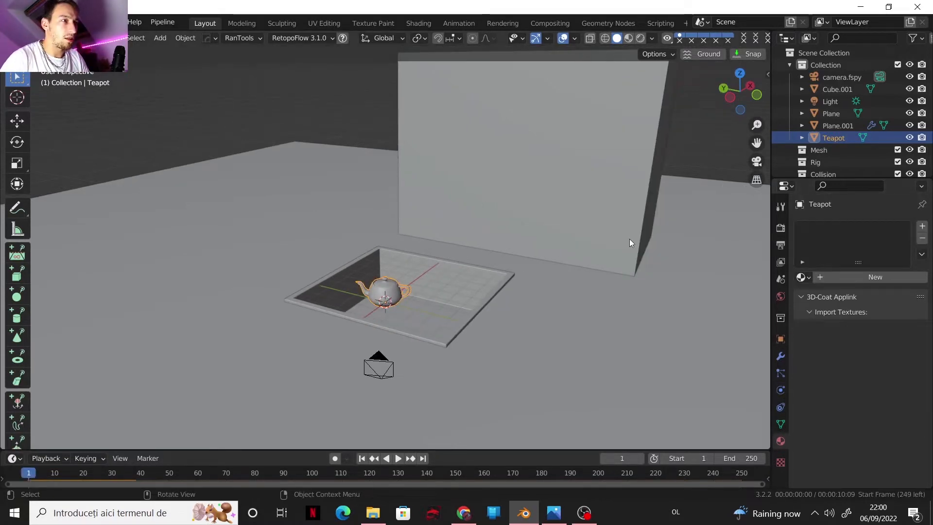
{"action": "scroll", "coordinate": [699, 294], "scroll_direction": "up", "scroll_amount": 3}
{"action": "left_click", "coordinate": [640, 38]}
{"action": "left_click", "coordinate": [823, 278]}
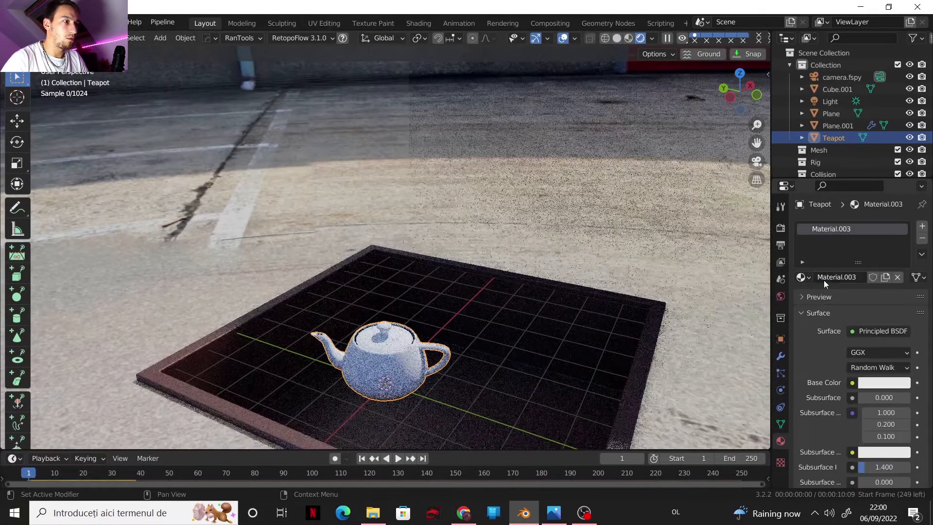
{"action": "scroll", "coordinate": [860, 364], "scroll_direction": "down", "scroll_amount": 5}
{"action": "scroll", "coordinate": [852, 369], "scroll_direction": "down", "scroll_amount": 1}
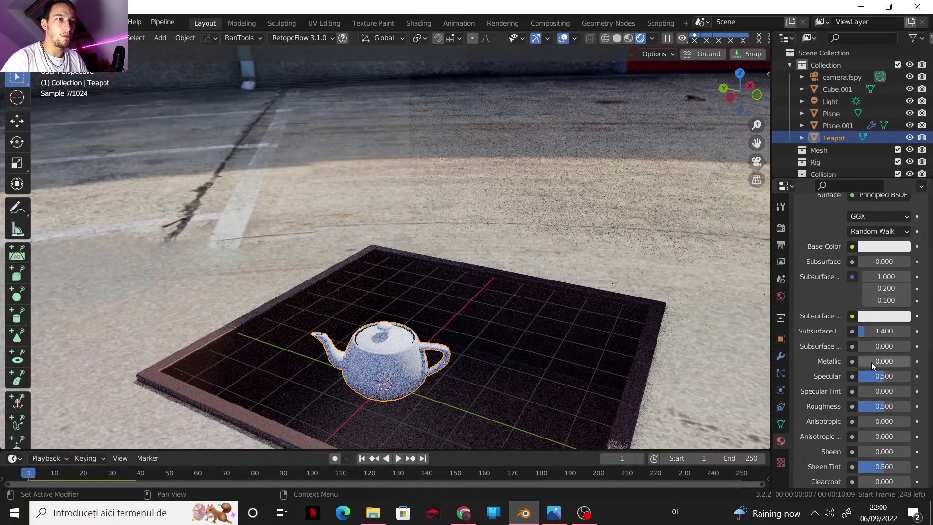
{"action": "left_click_drag", "start_coordinate": [870, 363], "coordinate": [904, 374]}
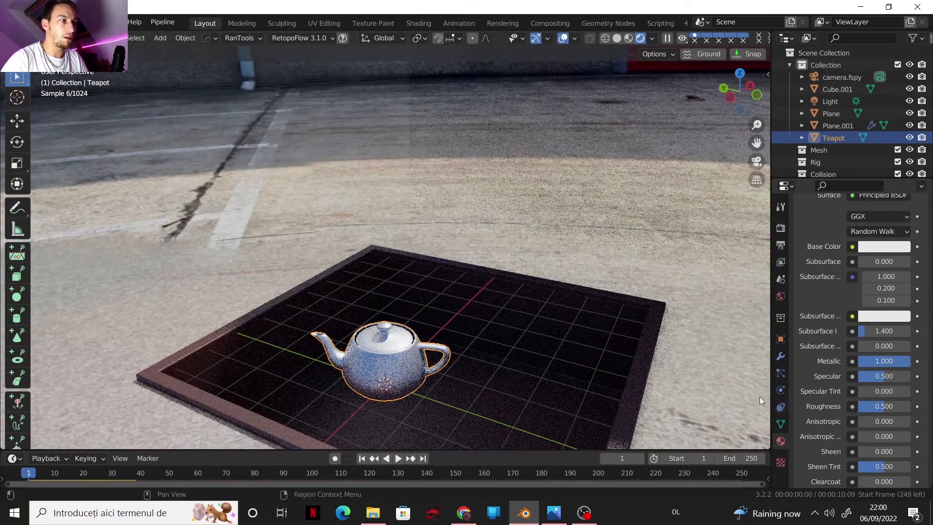
Set the teapot material's Anisotropic to 1.000, Anisotropic Rotation to 0.266 and Base Color to turquoise
{"action": "scroll", "coordinate": [546, 340], "scroll_direction": "up", "scroll_amount": 2}
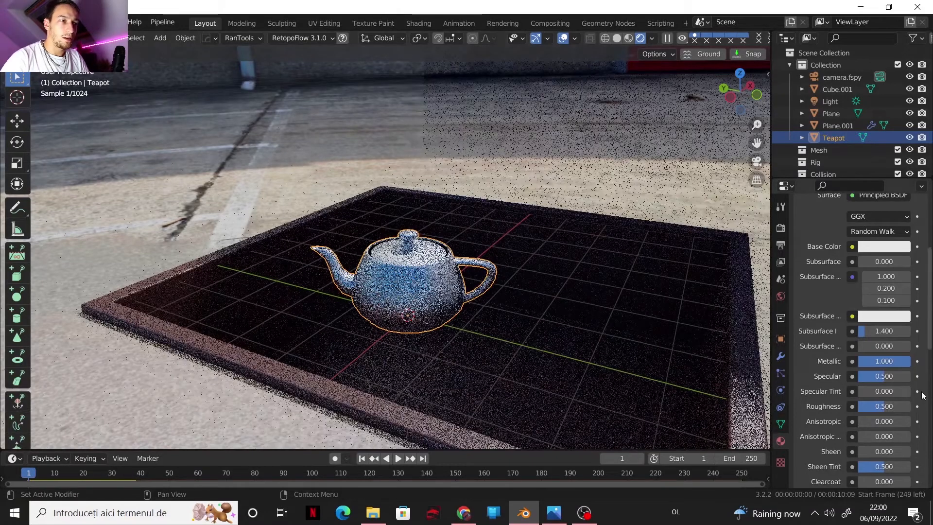
{"action": "left_click_drag", "start_coordinate": [881, 422], "coordinate": [902, 423]}
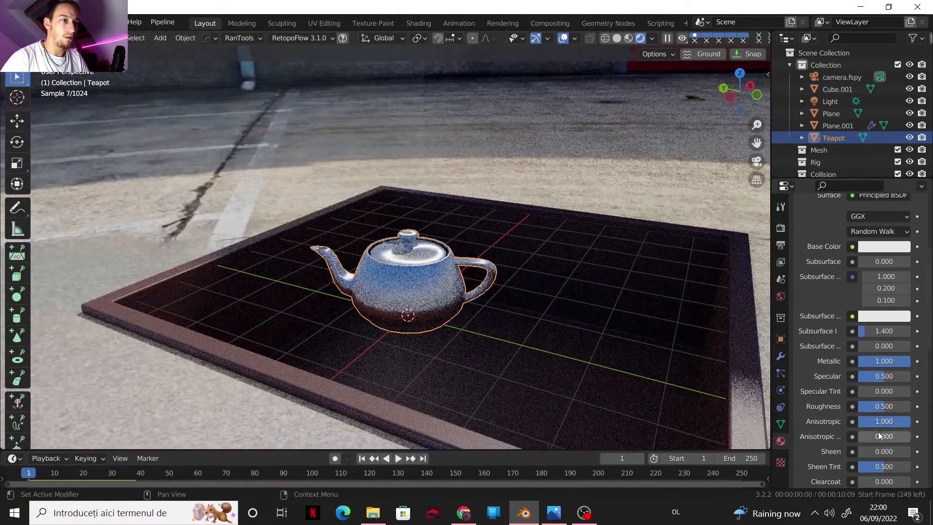
{"action": "left_click_drag", "start_coordinate": [879, 431], "coordinate": [889, 432]}
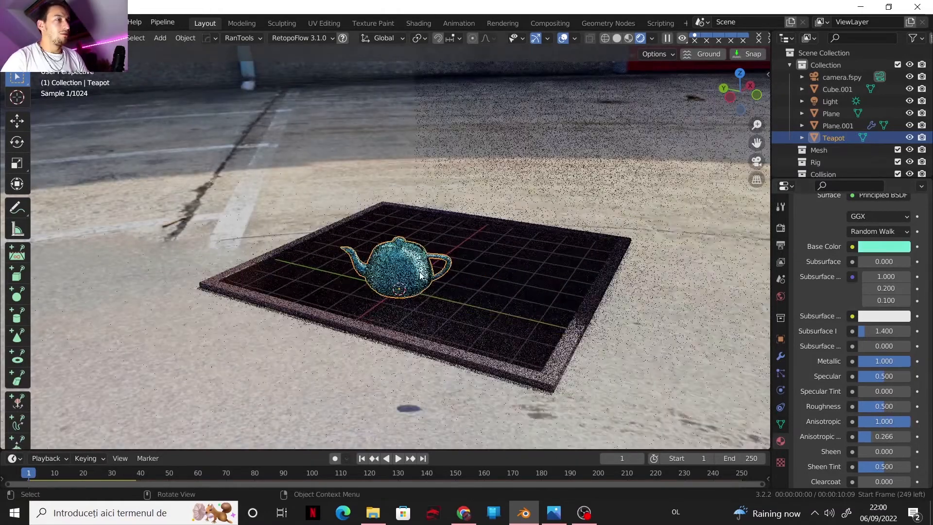
{"action": "scroll", "coordinate": [419, 271], "scroll_direction": "up", "scroll_amount": 3}
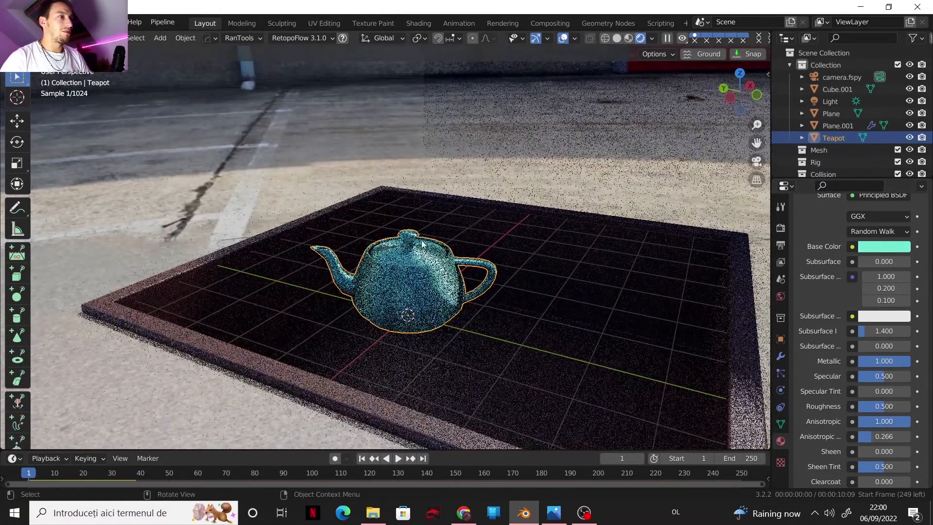
{"action": "scroll", "coordinate": [421, 243], "scroll_direction": "down", "scroll_amount": 3}
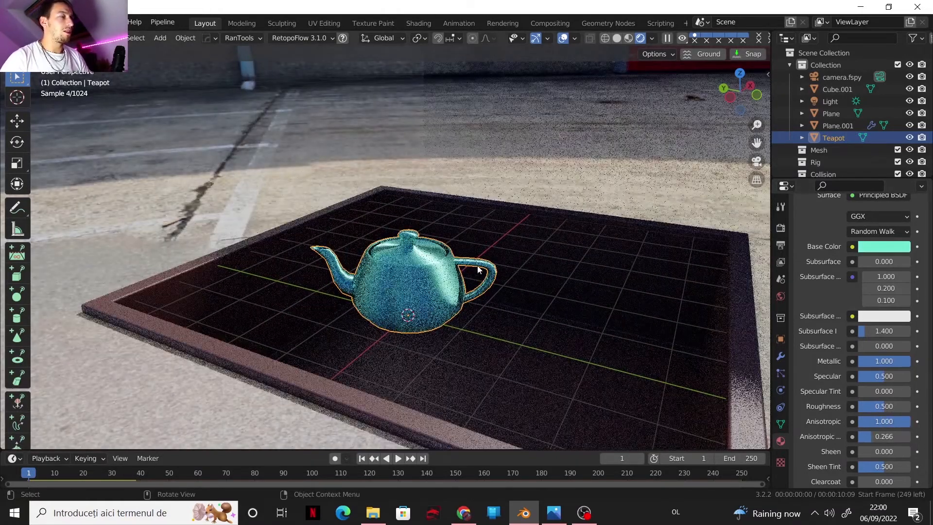
{"action": "scroll", "coordinate": [465, 262], "scroll_direction": "down", "scroll_amount": 2}
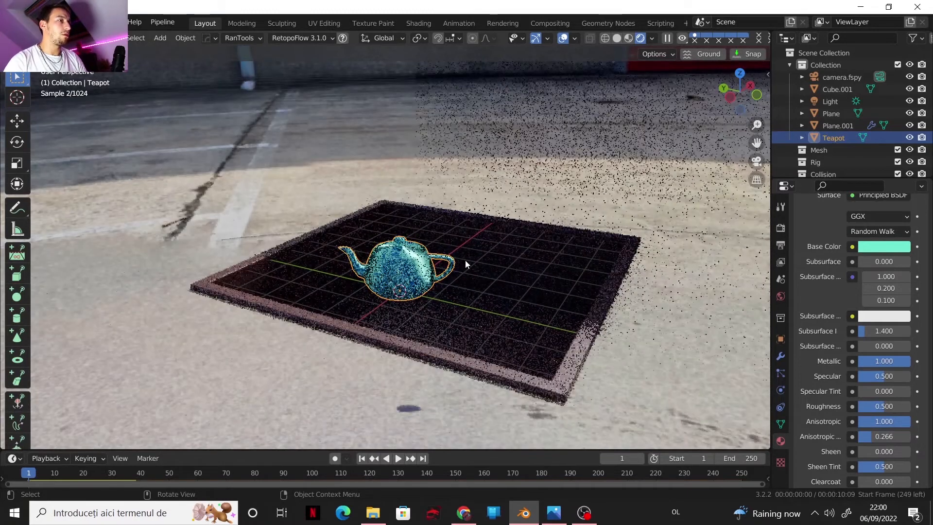
Return to solid shading and place a duplicate of the teapot directly above the original along Z
{"action": "left_click", "coordinate": [616, 38]}
{"action": "scroll", "coordinate": [407, 243], "scroll_direction": "down", "scroll_amount": 4}
{"action": "middle_click_drag", "start_coordinate": [407, 267], "coordinate": [391, 308]}
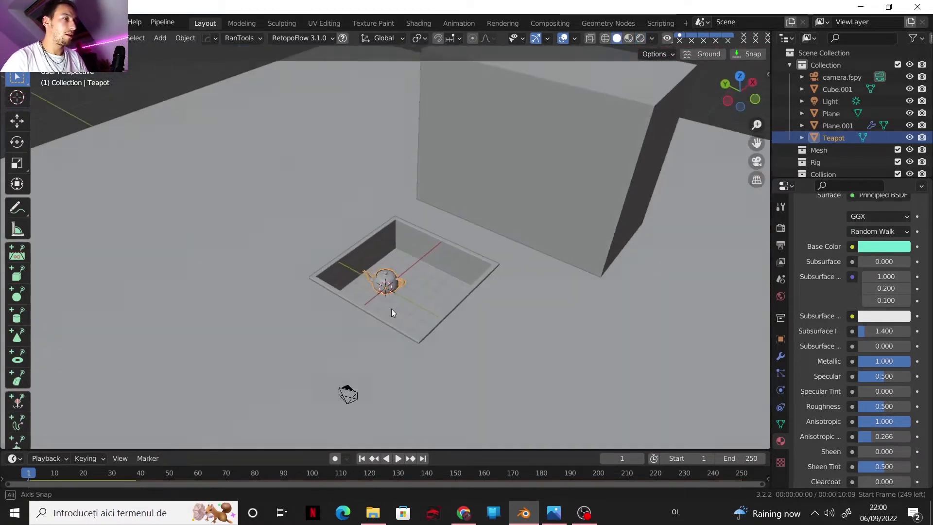
{"action": "key", "text": "shift+d"}
{"action": "key", "text": "z"}
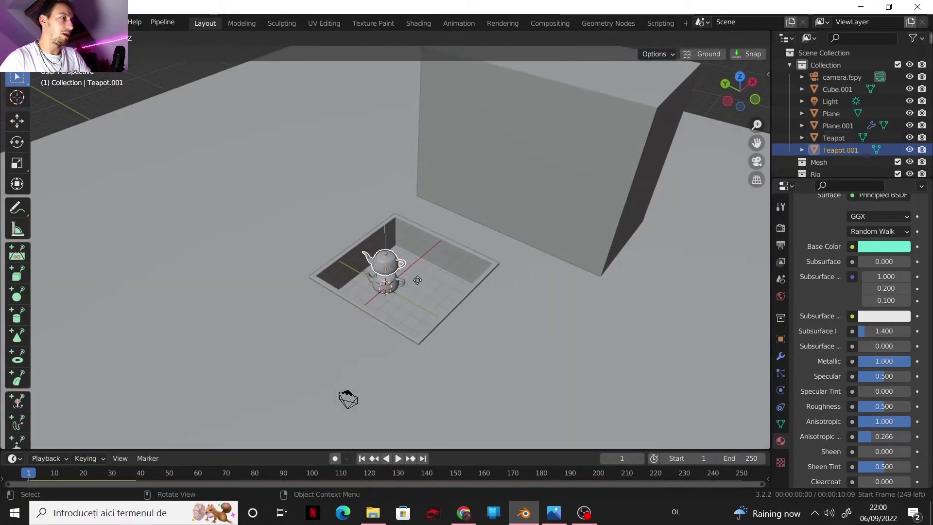
{"action": "left_click", "coordinate": [416, 275]}
Keep duplicating the stacked teapots upward and arrange the copies in several tall columns over the recessed box
{"action": "left_click", "coordinate": [395, 283], "text": "shift"}
{"action": "key", "text": "shift+d"}
{"action": "key", "text": "z"}
{"action": "left_click", "coordinate": [406, 232]}
{"action": "left_click", "coordinate": [389, 257], "text": "shift"}
{"action": "left_click", "coordinate": [389, 282], "text": "shift"}
{"action": "key", "text": "shift+d"}
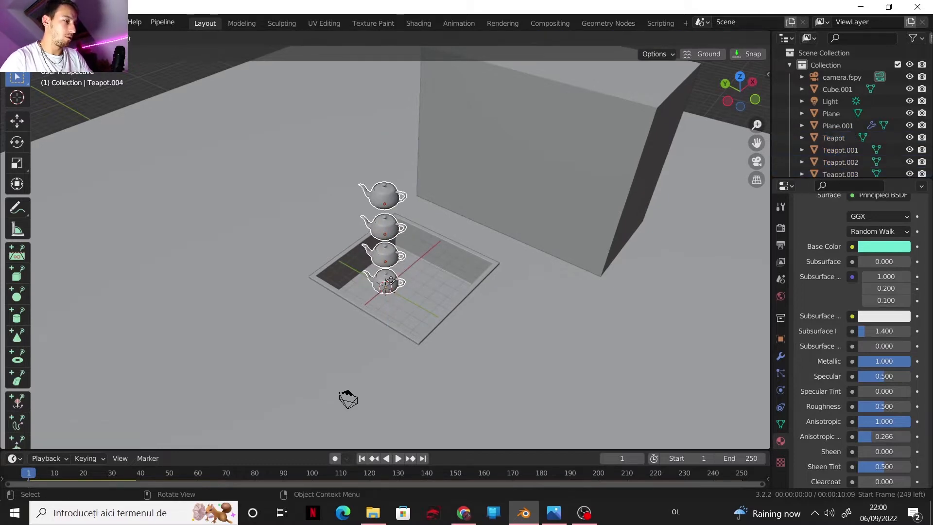
{"action": "key", "text": "z"}
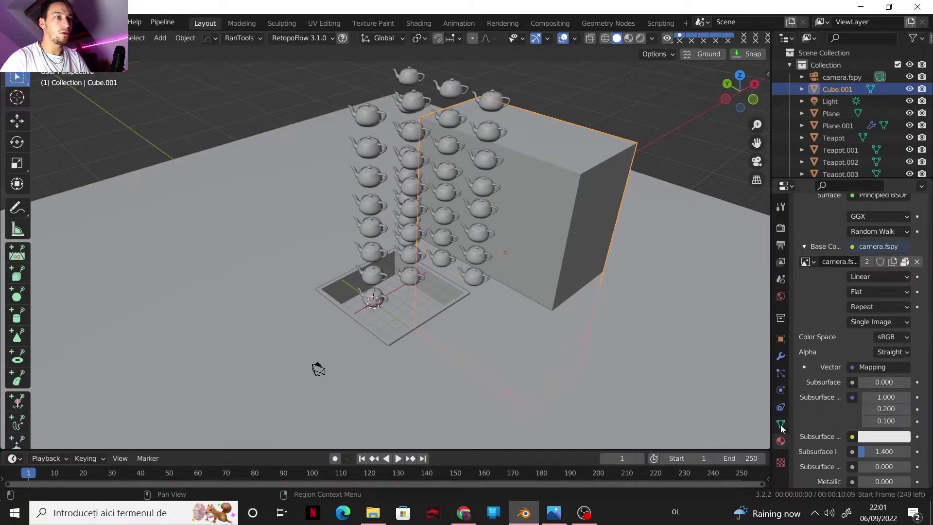
Give the large building block rigid body physics with the type set to Passive
{"action": "left_click", "coordinate": [782, 391]}
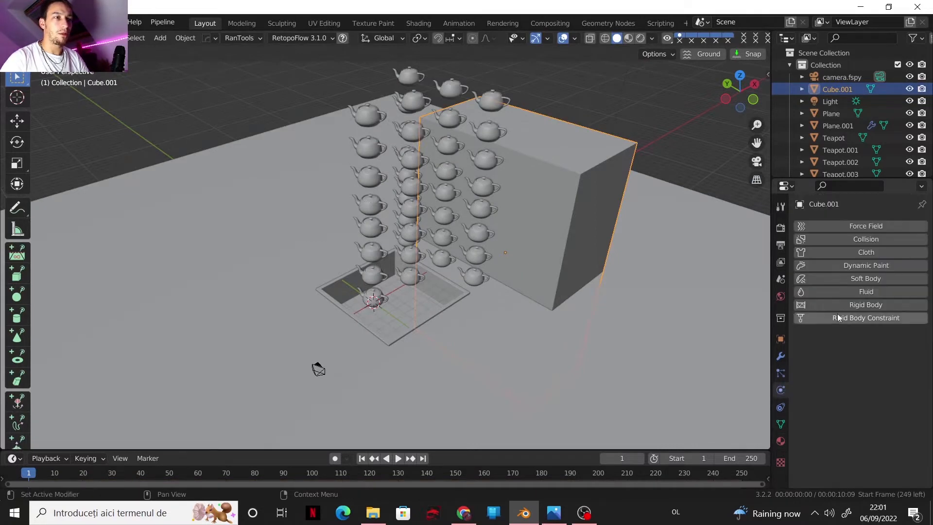
{"action": "left_click", "coordinate": [866, 305]}
{"action": "left_click", "coordinate": [866, 357]}
{"action": "left_click", "coordinate": [865, 383]}
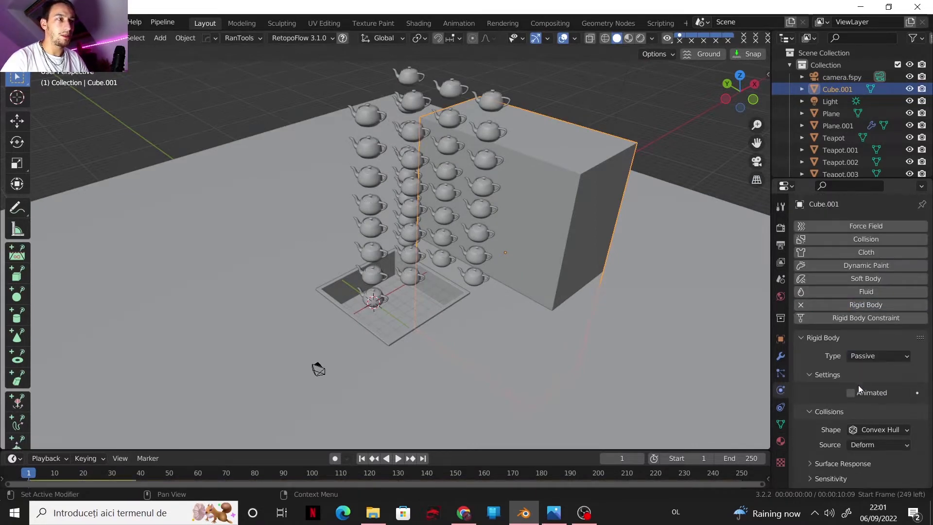
Play the rigid body simulation of the stacked teapots, stop it and return to frame 1
{"action": "key", "text": "space"}
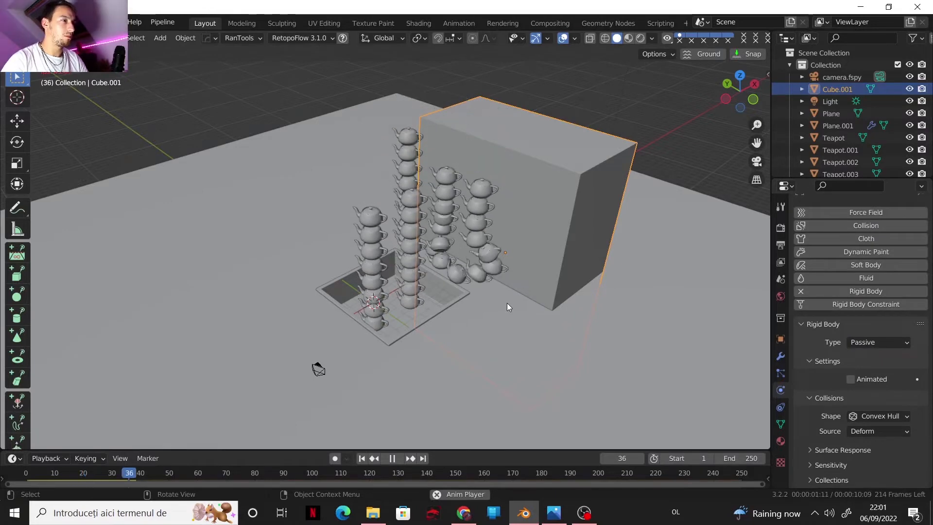
{"action": "key", "text": "space"}
{"action": "left_click", "coordinate": [361, 459]}
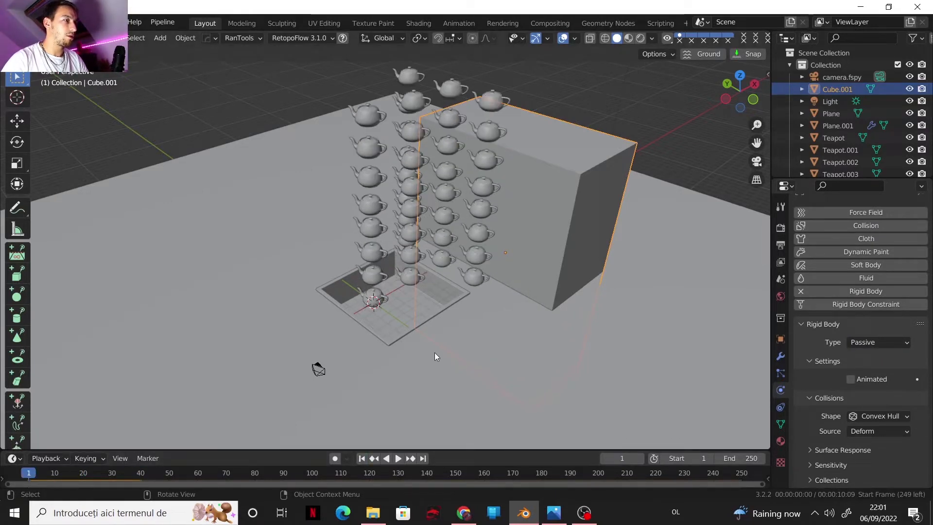
Hide the recessed box, the ground plane and the building block so that only the teapots can be selected
{"action": "middle_click_drag", "start_coordinate": [435, 352], "coordinate": [390, 343]}
{"action": "left_click", "coordinate": [361, 308]}
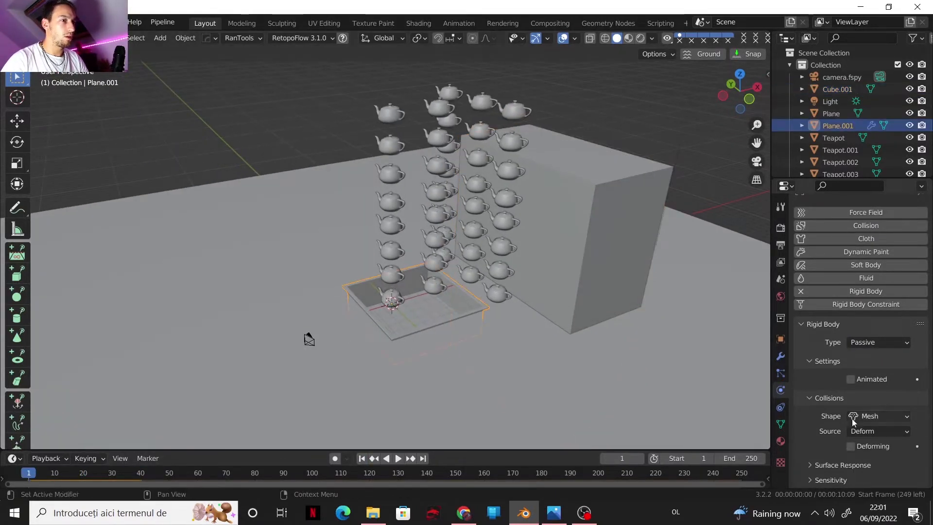
{"action": "left_click", "coordinate": [780, 339]}
{"action": "scroll", "coordinate": [821, 342], "scroll_direction": "down", "scroll_amount": 11}
{"action": "key", "text": "h"}
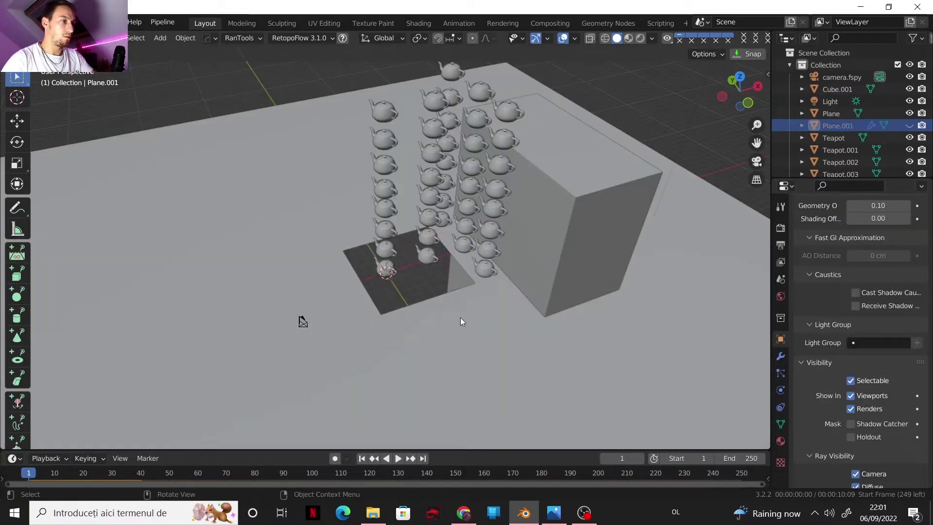
{"action": "left_click", "coordinate": [460, 321]}
{"action": "key", "text": "h"}
{"action": "left_click", "coordinate": [544, 276]}
{"action": "key", "text": "h"}
Apply Randomize Transform to all teapots with Location X 133 cm and Y 123 cm
{"action": "left_click_drag", "start_coordinate": [527, 321], "coordinate": [356, 63]}
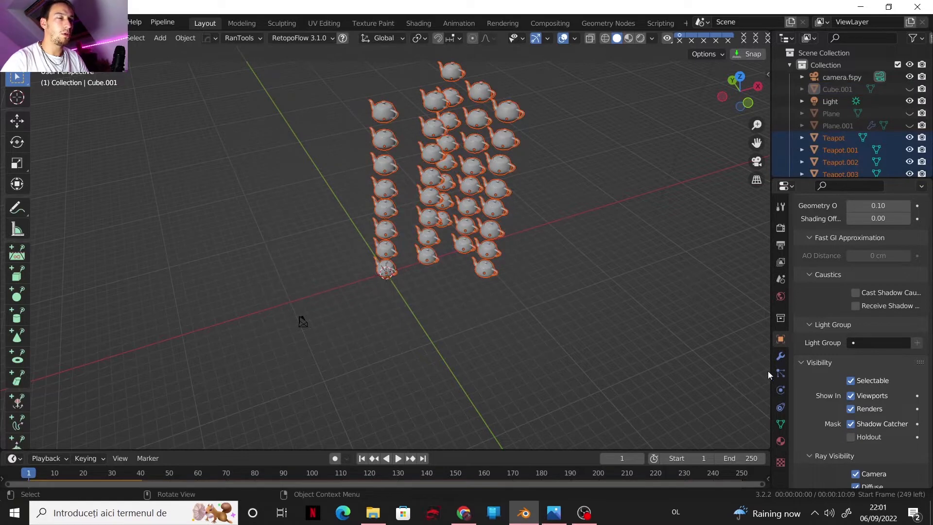
{"action": "left_click", "coordinate": [185, 38]}
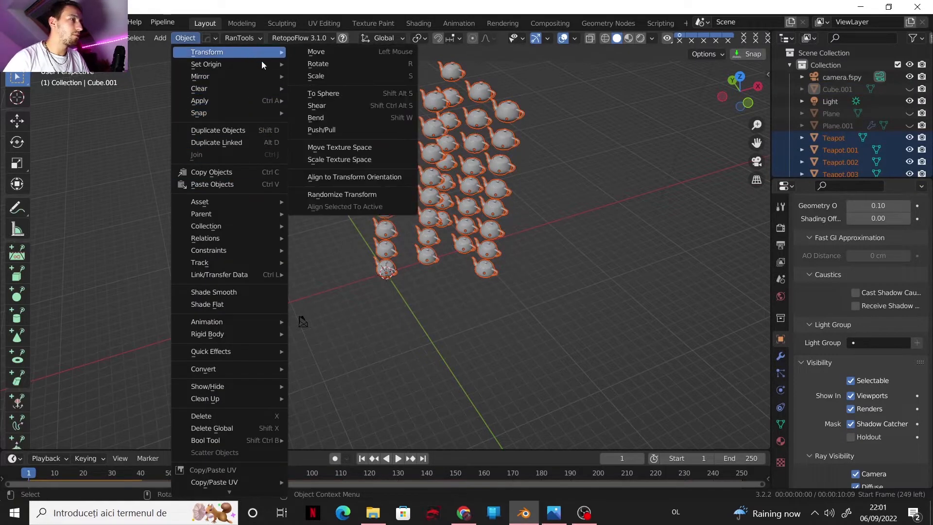
{"action": "left_click", "coordinate": [345, 195]}
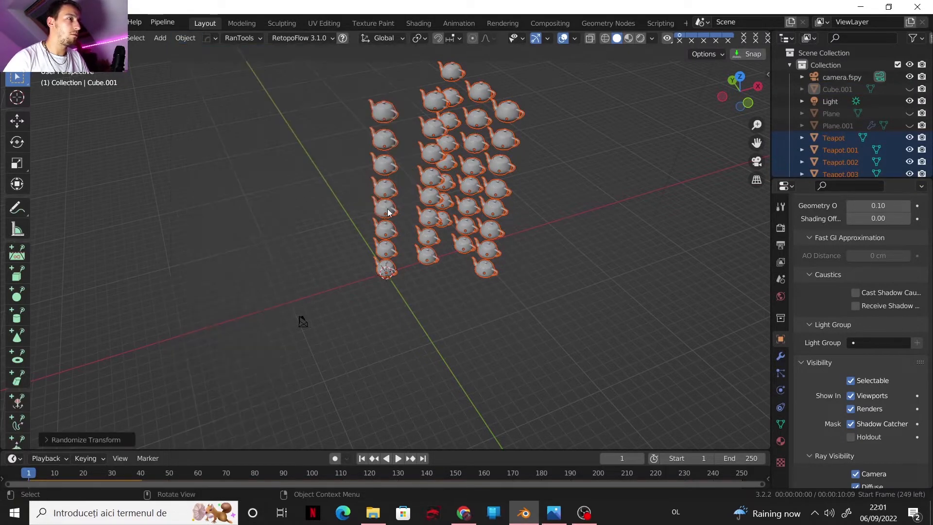
{"action": "left_click", "coordinate": [85, 439]}
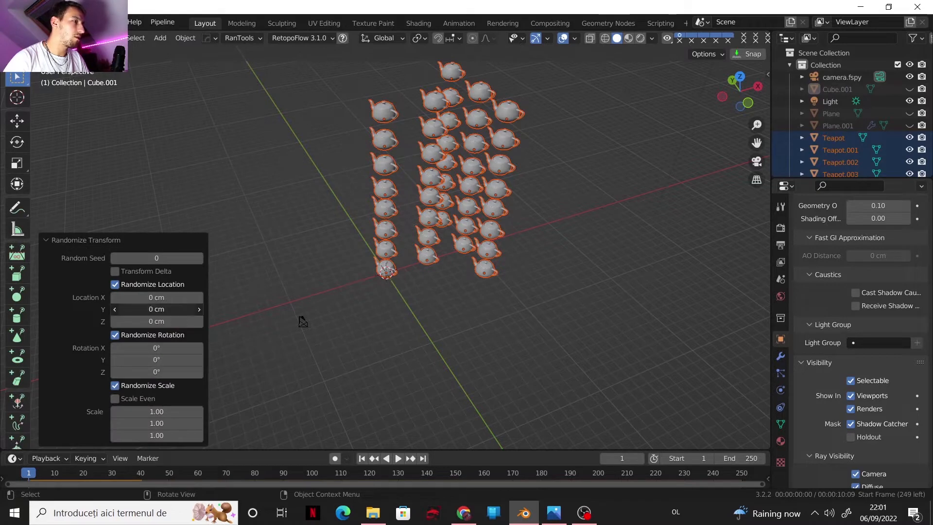
{"action": "mouse_move", "coordinate": [148, 309]}
{"action": "left_mouse_down"}
{"action": "mouse_move", "coordinate": [160, 309]}
{"action": "mouse_move", "coordinate": [148, 310]}
{"action": "left_mouse_up"}
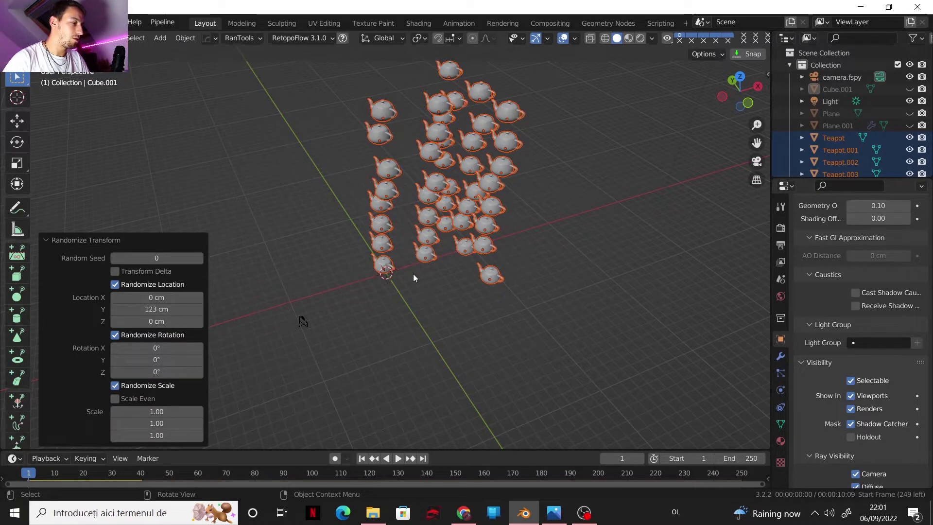
{"action": "key", "text": "alt+h"}
{"action": "key", "text": "ctrl+z"}
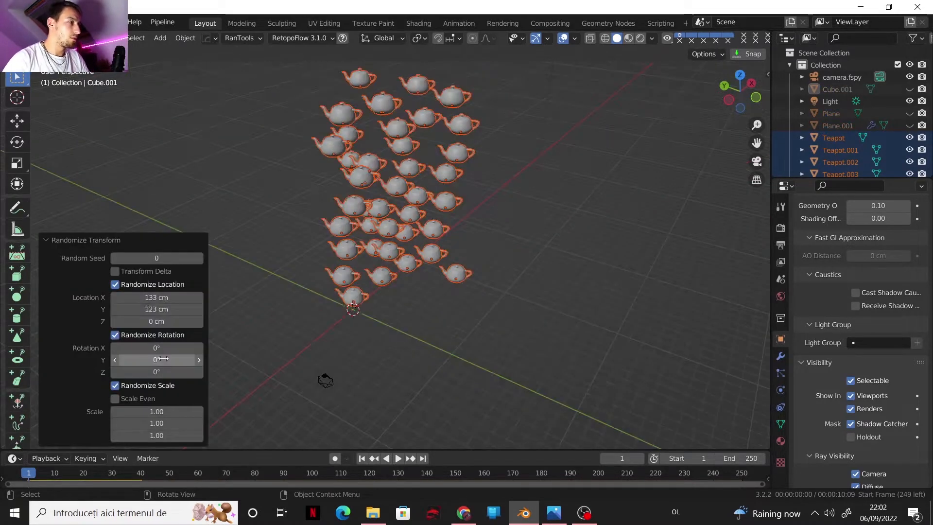
Randomize the teapots' rotation by X 95°, Y 48°, Z 103° and their scale by 1.45 with Scale Even enabled
{"action": "left_click_drag", "start_coordinate": [156, 371], "coordinate": [203, 348]}
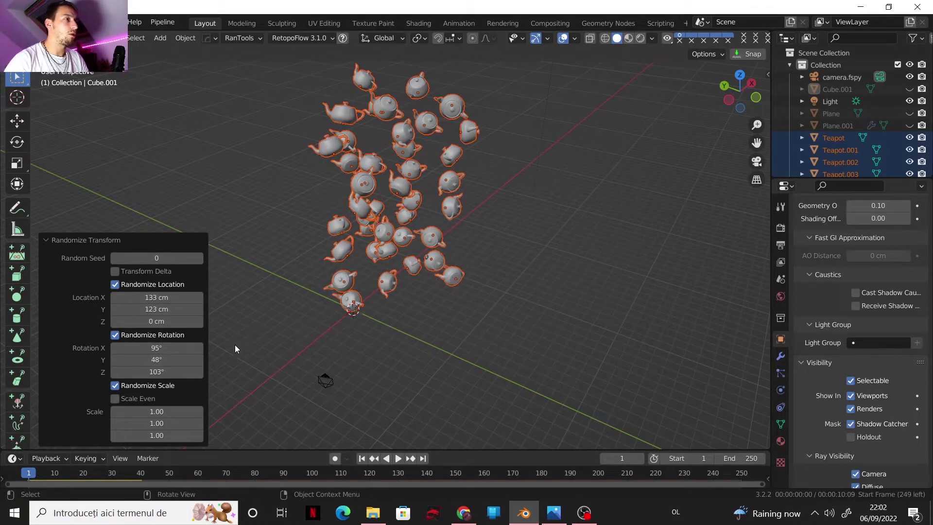
{"action": "left_click_drag", "start_coordinate": [152, 411], "coordinate": [187, 436]}
{"action": "left_click", "coordinate": [124, 398]}
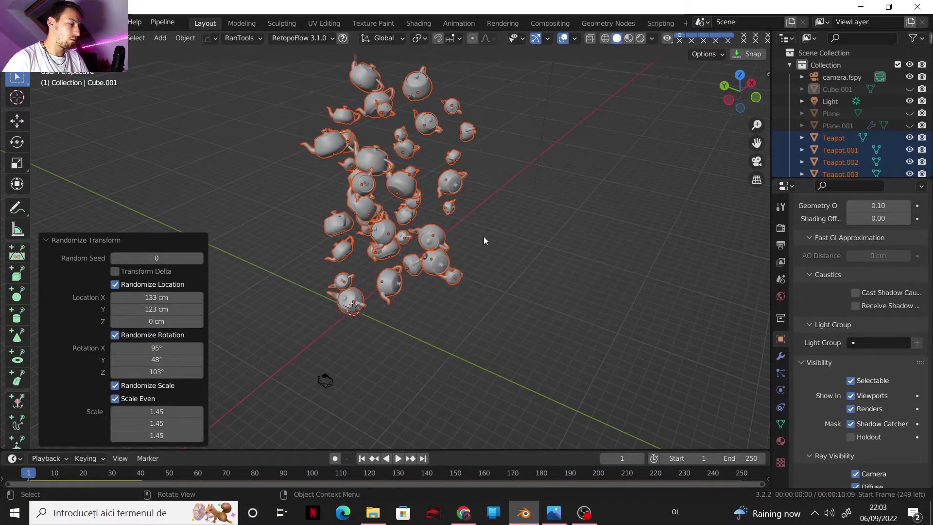
Unhide the recessed box, ground plane and building block, and clear the selection
{"action": "key", "text": "alt+h"}
{"action": "middle_click_drag", "start_coordinate": [483, 236], "coordinate": [437, 225]}
{"action": "left_click", "coordinate": [593, 116]}
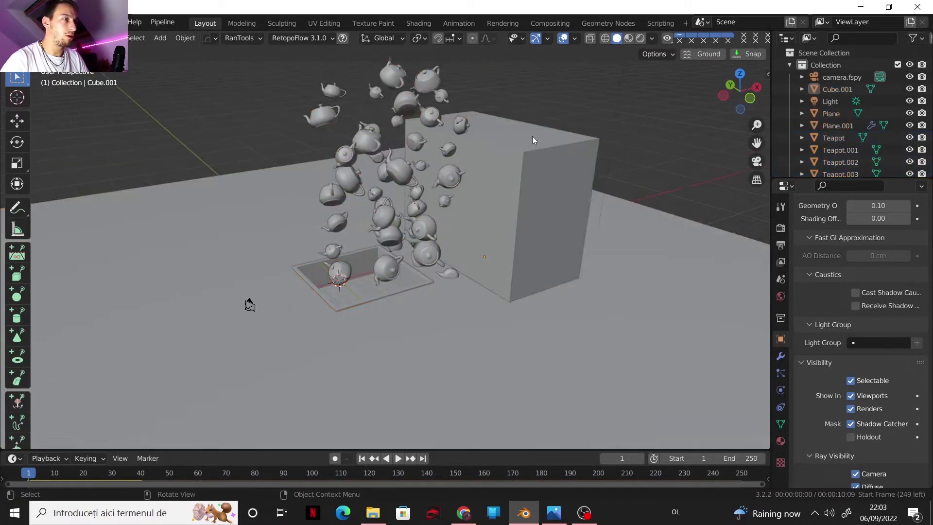
Play the teapot simulation up to frame 64 and show that frame through the camera in rendered shading
{"action": "key", "text": "space"}
{"action": "key", "text": "KP_0"}
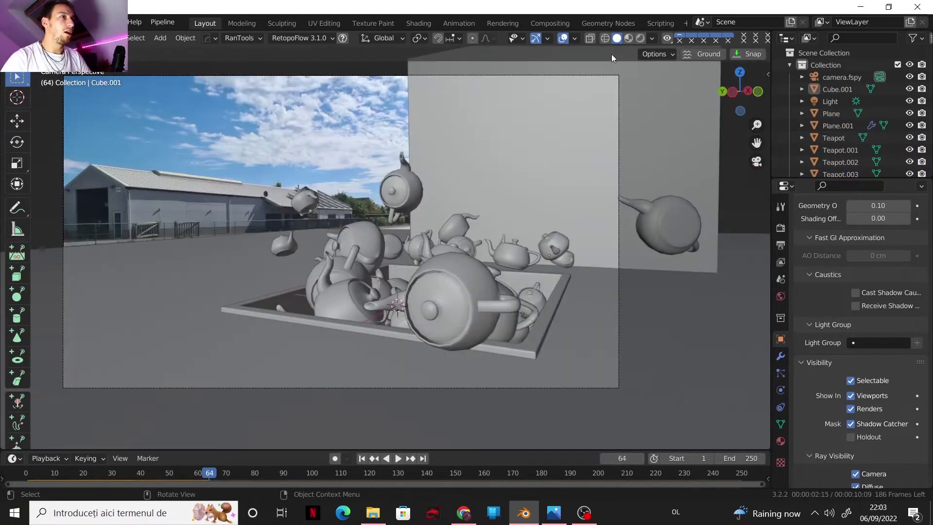
{"action": "left_click", "coordinate": [642, 38]}
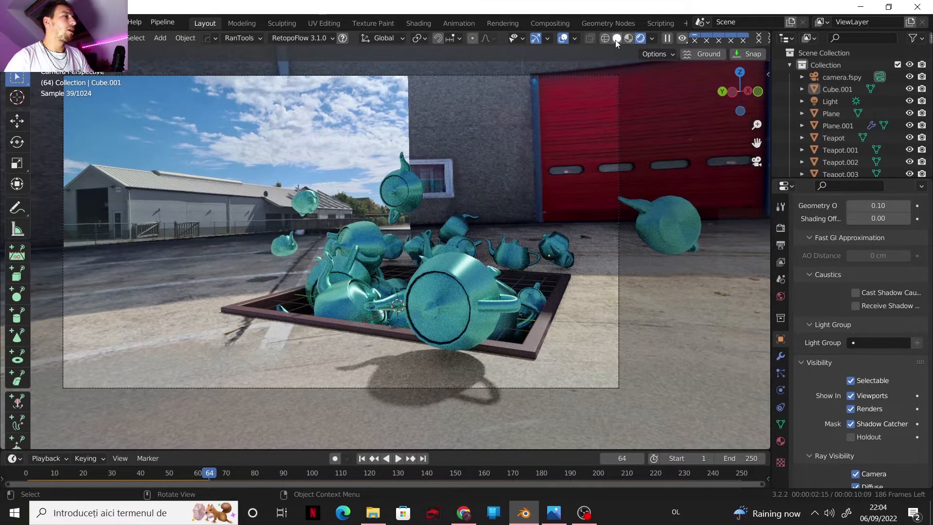
Enable Transparent and Transparent Glass in the render's Film settings
{"action": "left_click", "coordinate": [783, 230]}
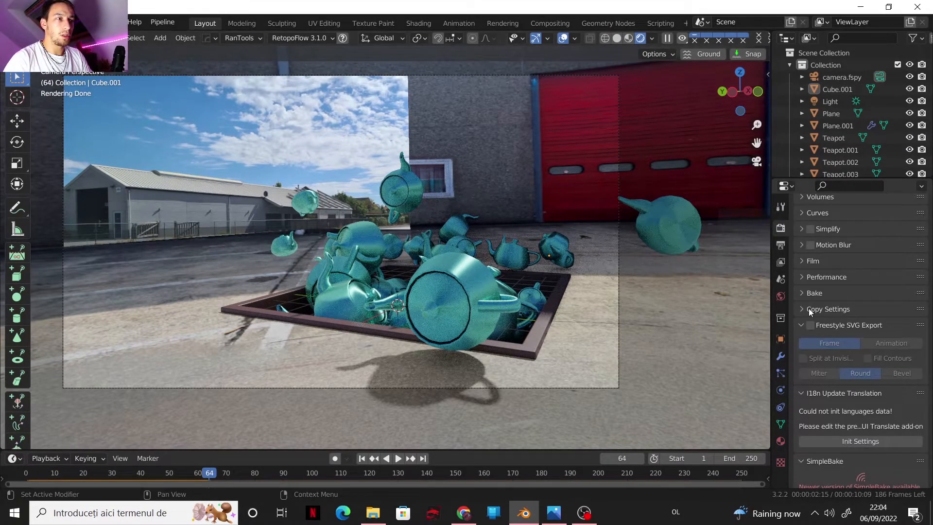
{"action": "scroll", "coordinate": [821, 305], "scroll_direction": "up", "scroll_amount": 4}
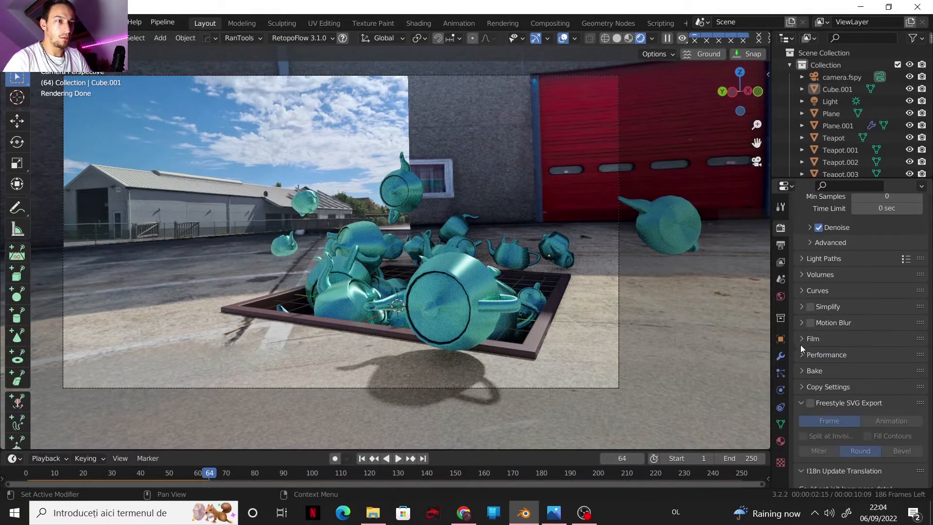
{"action": "left_click", "coordinate": [799, 339]}
{"action": "left_click", "coordinate": [819, 426]}
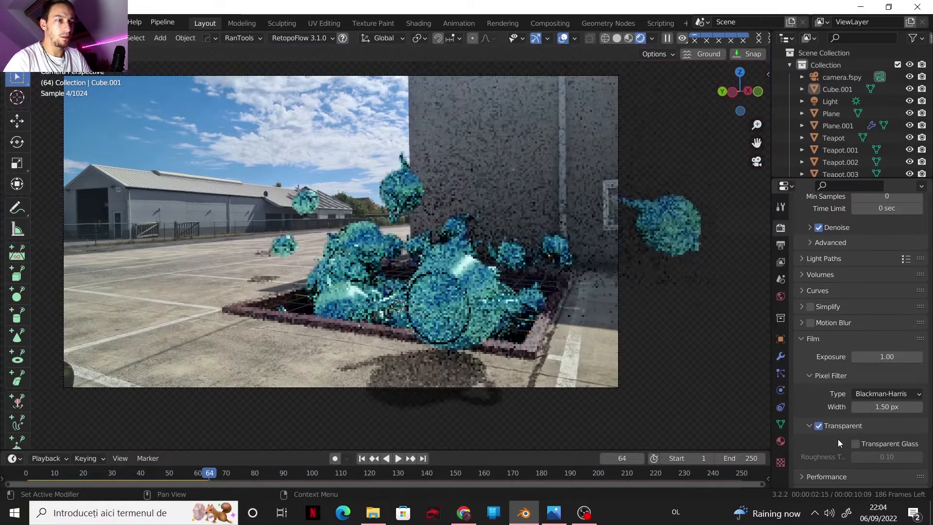
{"action": "left_click", "coordinate": [855, 444]}
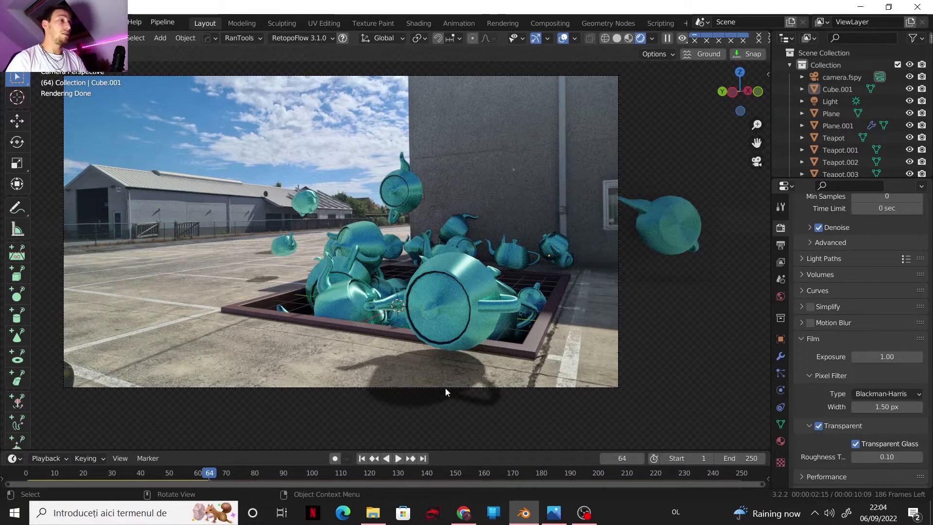
Advance the teapot simulation to frame 70 and display the viewport in solid shading
{"action": "key", "text": "space"}
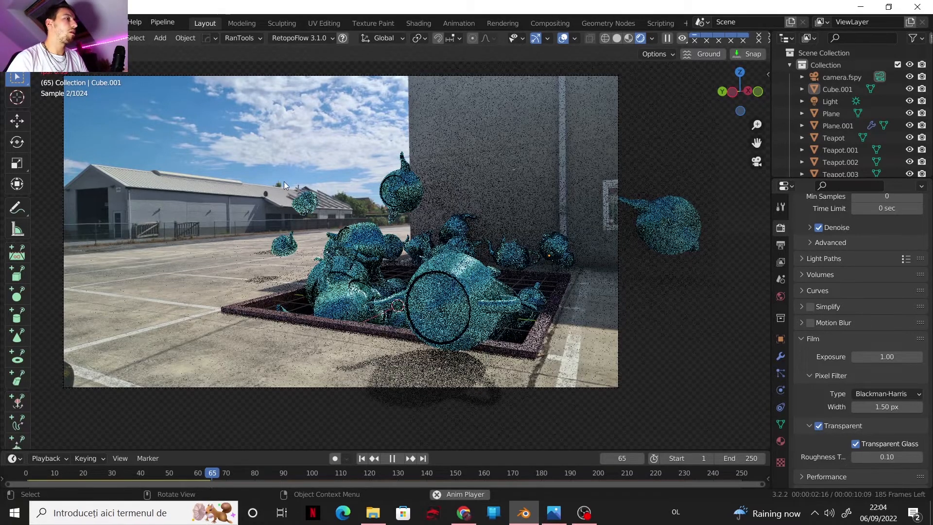
{"action": "left_click", "coordinate": [615, 38]}
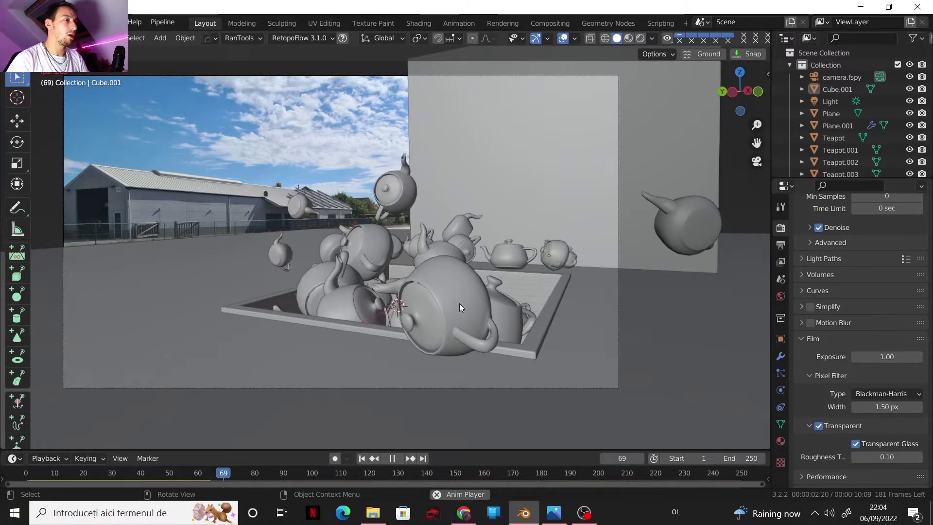
{"action": "key", "text": "space"}
Save the project as gsdsdhsfj.blend in the "how to make an hdri" folder
{"action": "left_click", "coordinate": [26, 22]}
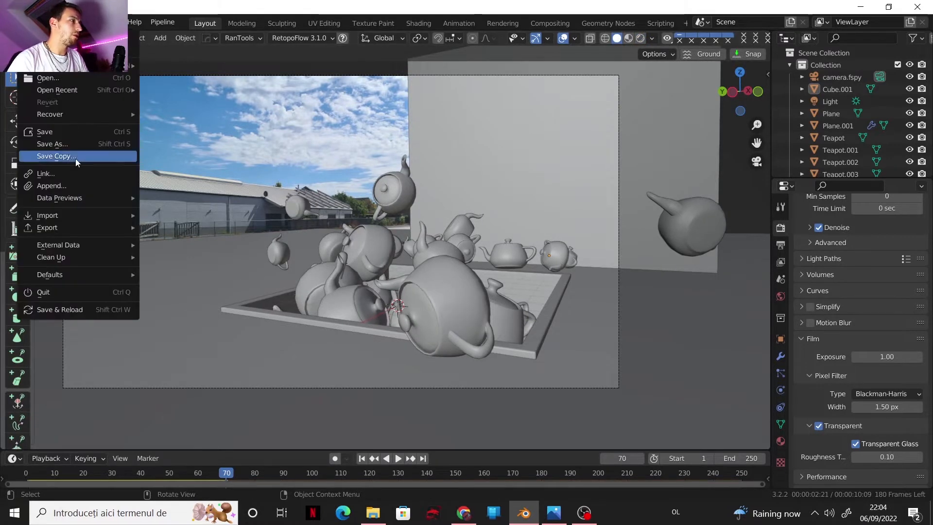
{"action": "left_click", "coordinate": [59, 130]}
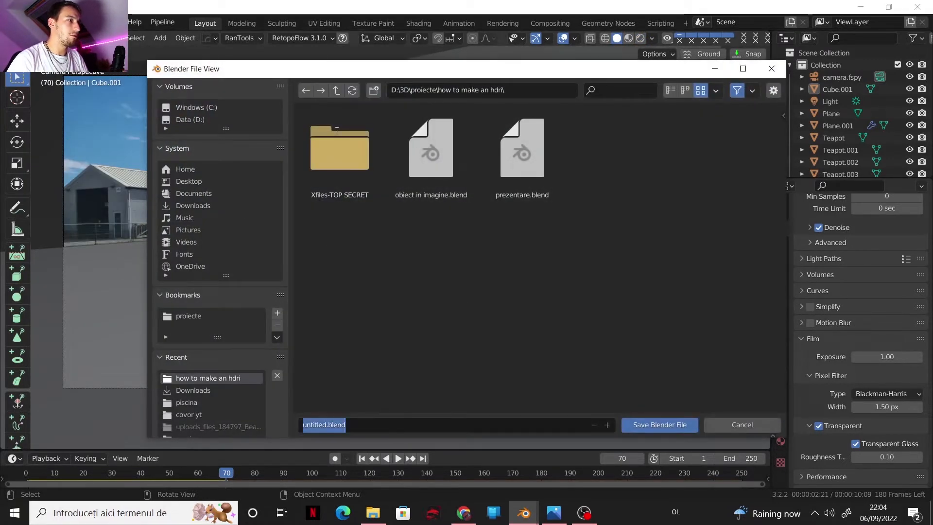
{"action": "type", "text": "gsdsdhsfj"}
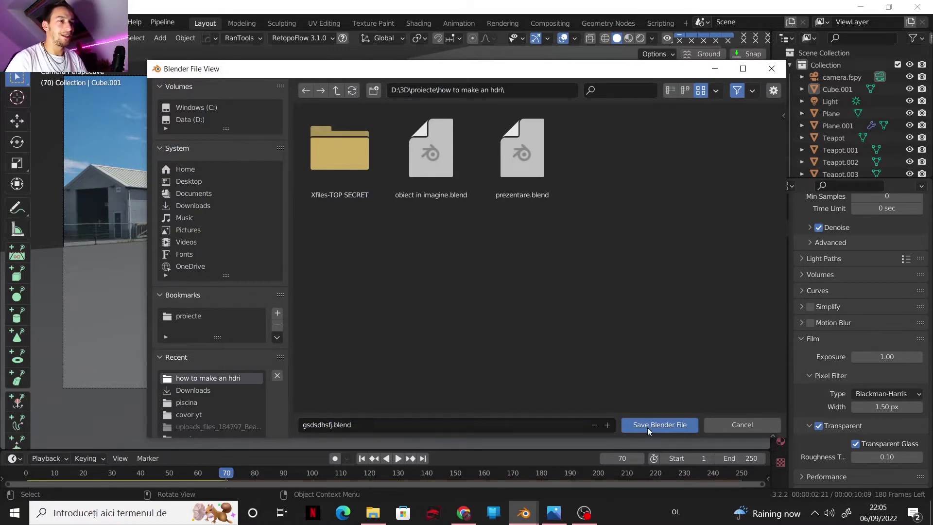
{"action": "left_click", "coordinate": [647, 426]}
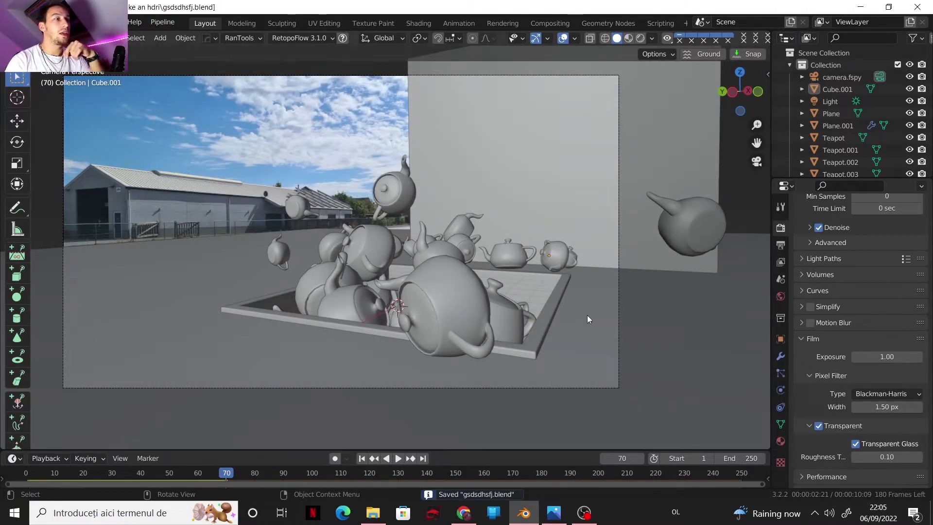
Set the Film pixel filter width to 0.70 px
{"action": "left_click", "coordinate": [876, 408]}
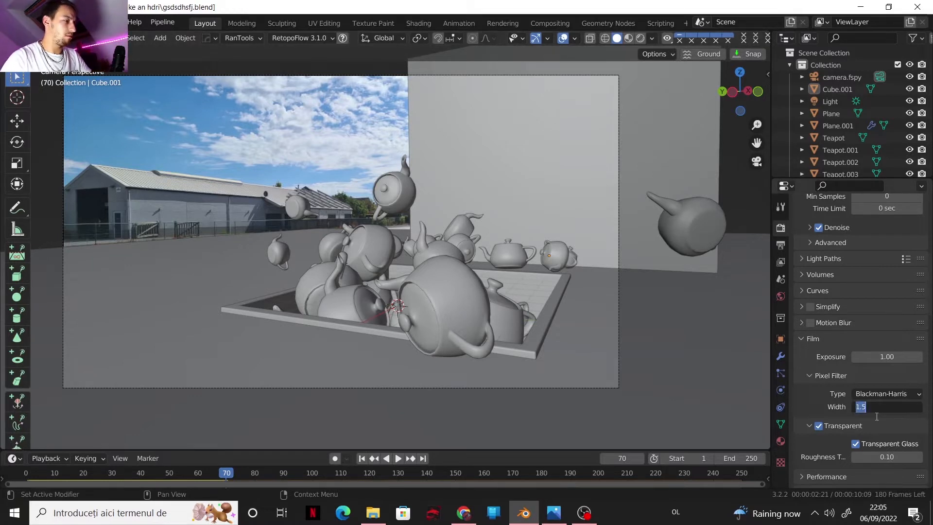
{"action": "type", "text": "0.7"}
{"action": "key", "text": "Return"}
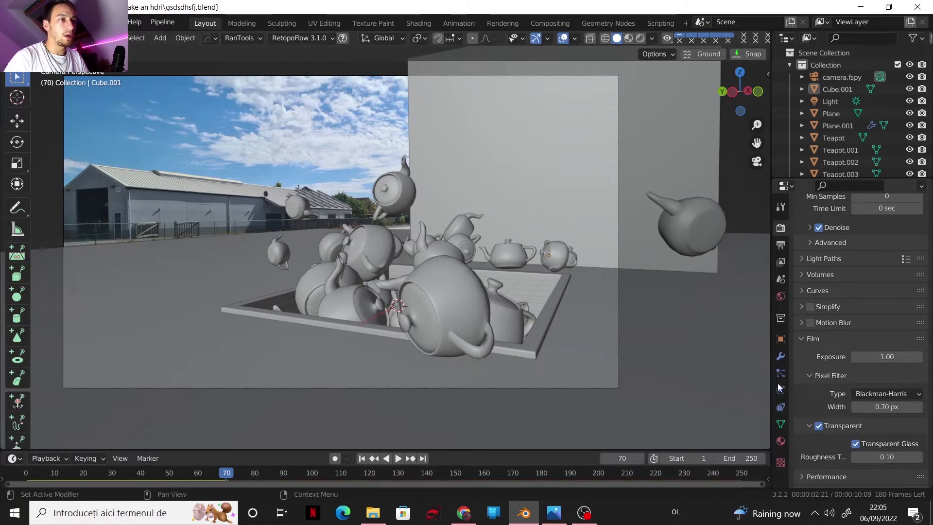
Select the fSpy camera and show its depth of field settings
{"action": "left_click", "coordinate": [829, 79]}
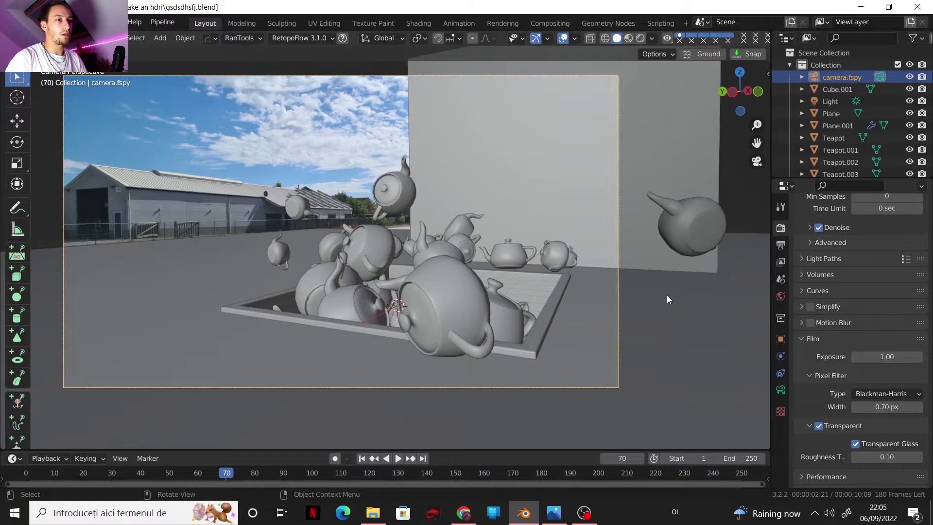
{"action": "left_click", "coordinate": [780, 389]}
{"action": "scroll", "coordinate": [840, 340], "scroll_direction": "down", "scroll_amount": 3}
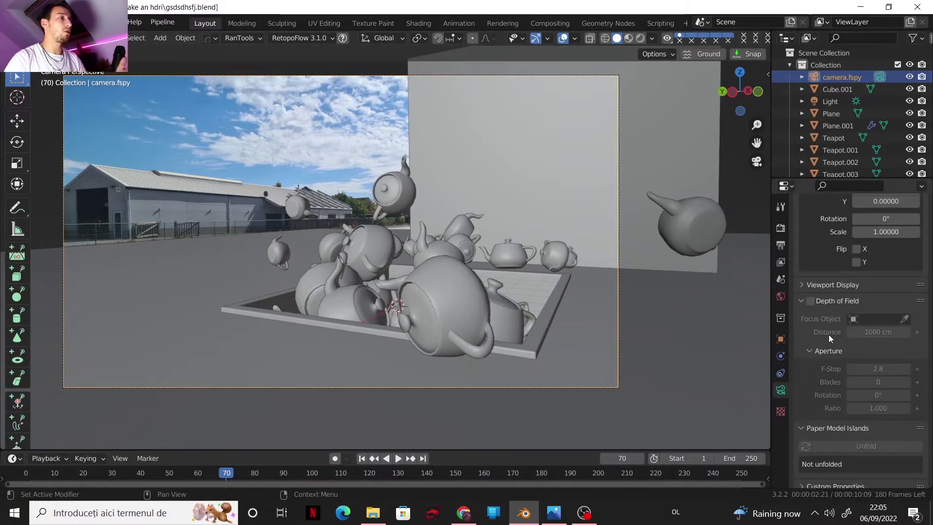
Examine the photo background's sharpness up close, and the background and gear edges in the finished gear render open in the photo viewer
{"action": "scroll", "coordinate": [342, 203], "scroll_direction": "up", "scroll_amount": 10}
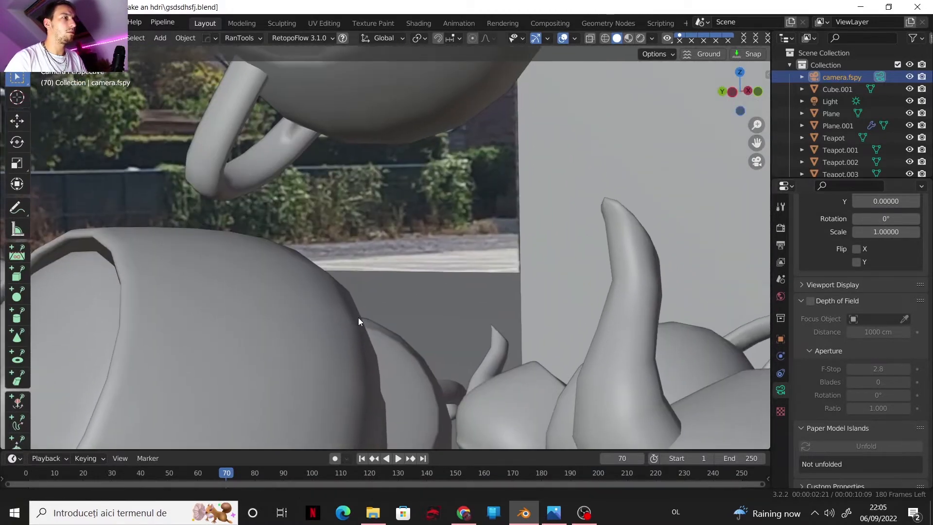
{"action": "middle_click_drag", "start_coordinate": [358, 318], "coordinate": [352, 326], "text": "shift"}
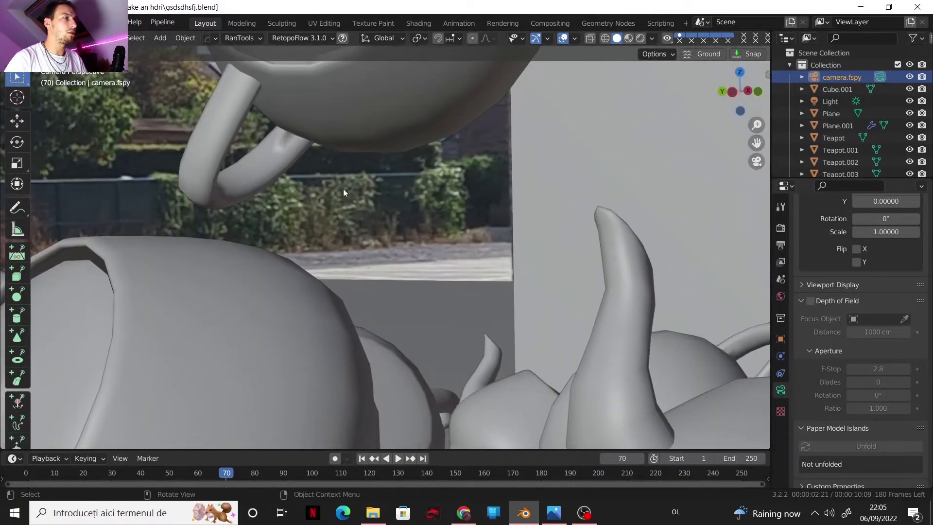
{"action": "left_click", "coordinate": [554, 513]}
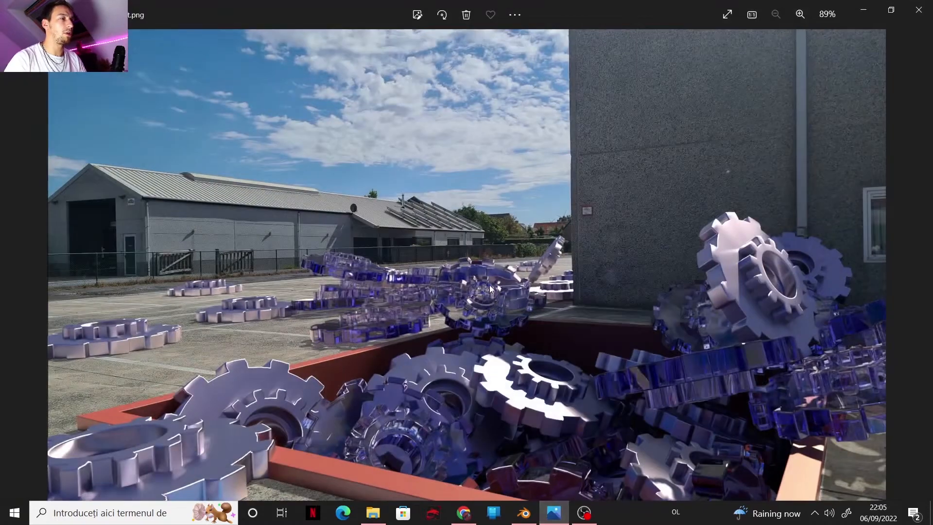
{"action": "scroll", "coordinate": [544, 243], "scroll_direction": "up", "scroll_amount": 5}
{"action": "scroll", "coordinate": [544, 243], "scroll_direction": "up", "scroll_amount": 6}
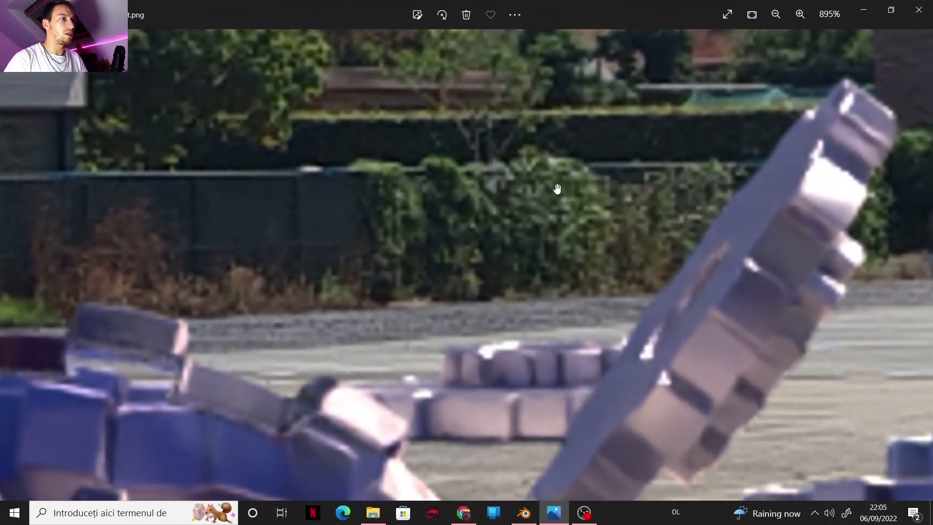
{"action": "scroll", "coordinate": [563, 180], "scroll_direction": "down", "scroll_amount": 2}
{"action": "left_click_drag", "start_coordinate": [767, 216], "coordinate": [605, 248]}
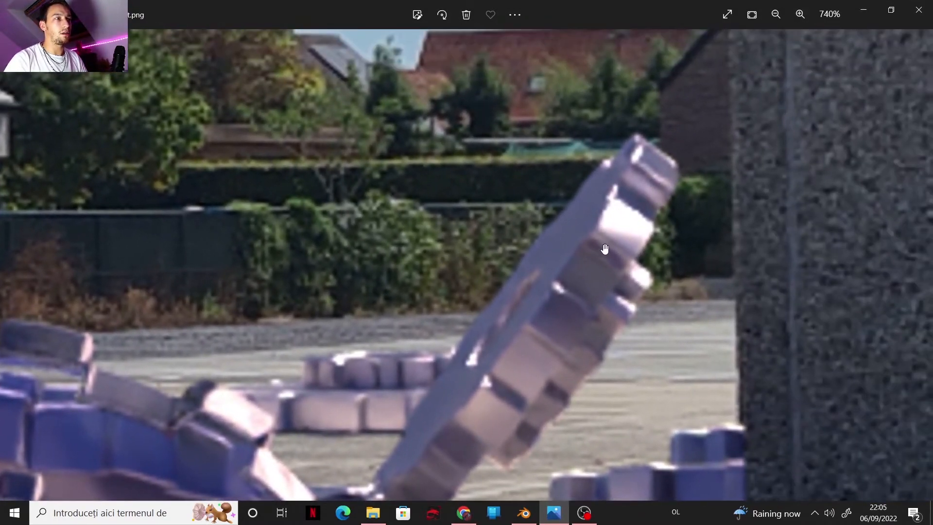
{"action": "scroll", "coordinate": [609, 210], "scroll_direction": "down", "scroll_amount": 8}
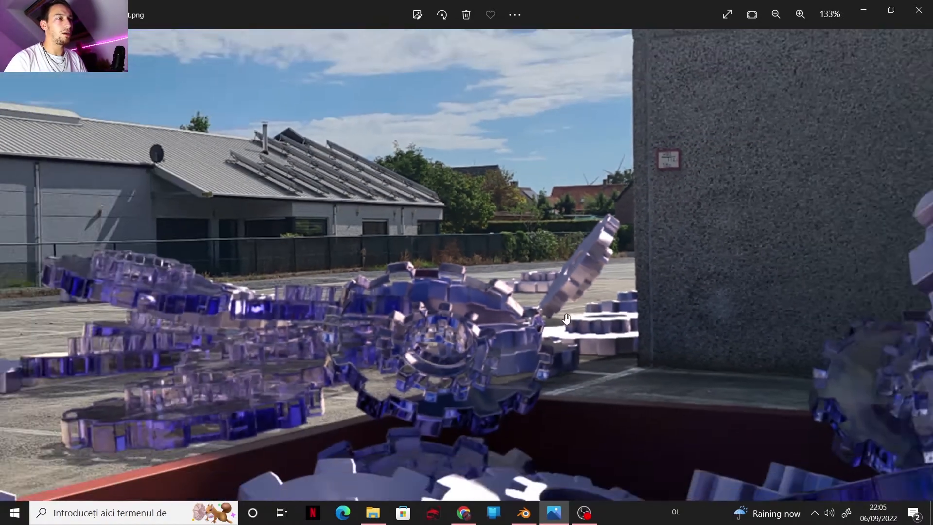
{"action": "scroll", "coordinate": [264, 371], "scroll_direction": "up", "scroll_amount": 6}
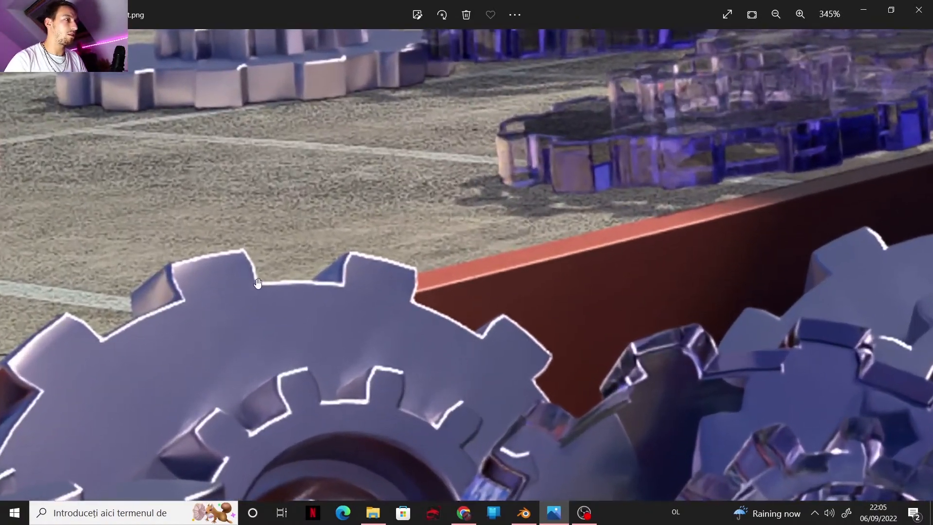
{"action": "scroll", "coordinate": [311, 247], "scroll_direction": "down", "scroll_amount": 3}
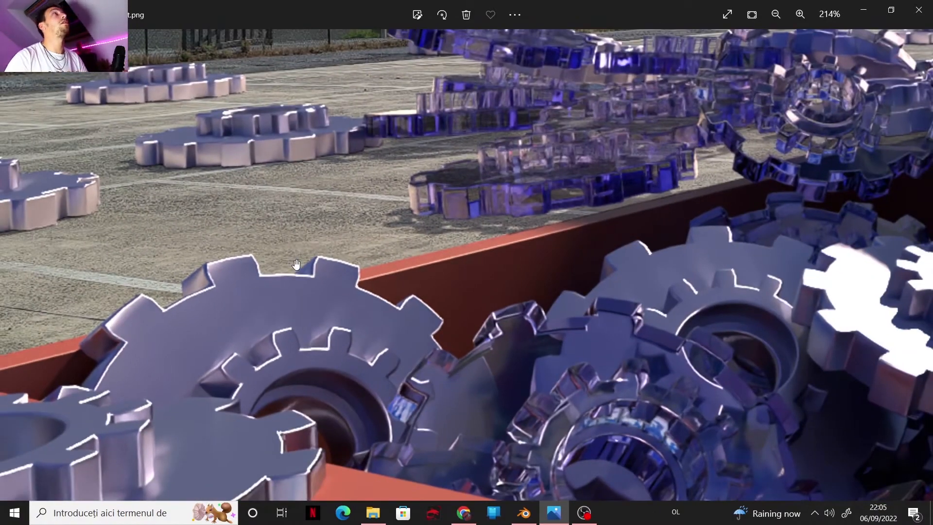
{"action": "scroll", "coordinate": [241, 265], "scroll_direction": "up", "scroll_amount": 5}
{"action": "scroll", "coordinate": [432, 261], "scroll_direction": "down", "scroll_amount": 3}
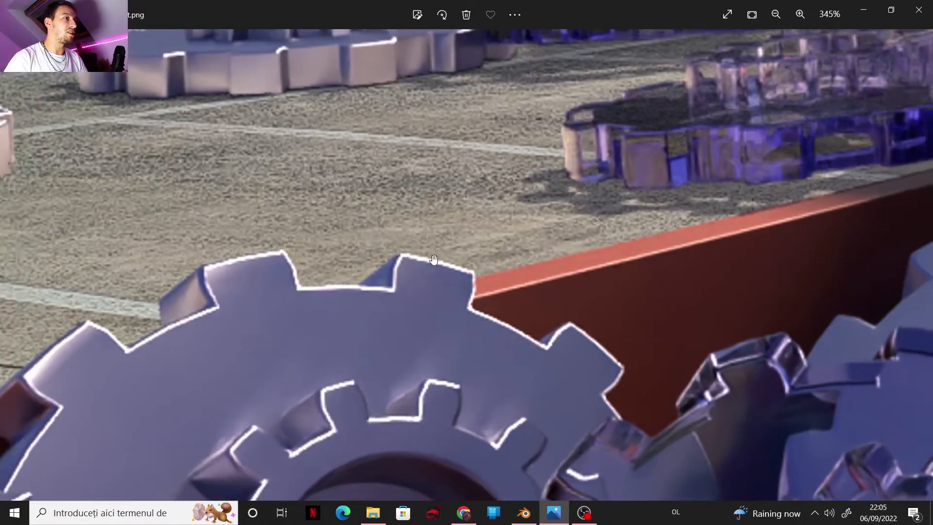
Return to Blender, enable the camera's Depth of Field, and pick Teapot.006 in the box as the focus object
{"action": "key", "text": "alt+Tab"}
{"action": "left_click", "coordinate": [810, 301]}
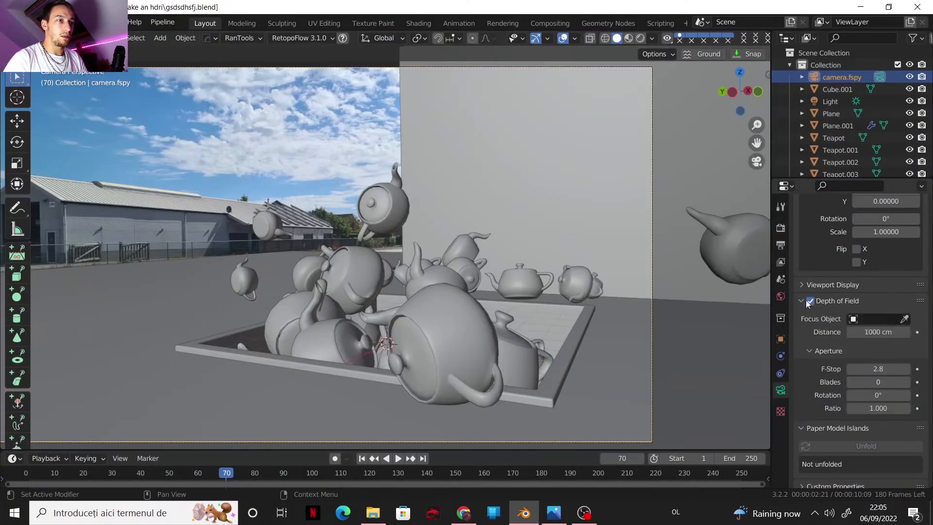
{"action": "middle_click_drag", "start_coordinate": [529, 308], "coordinate": [443, 284]}
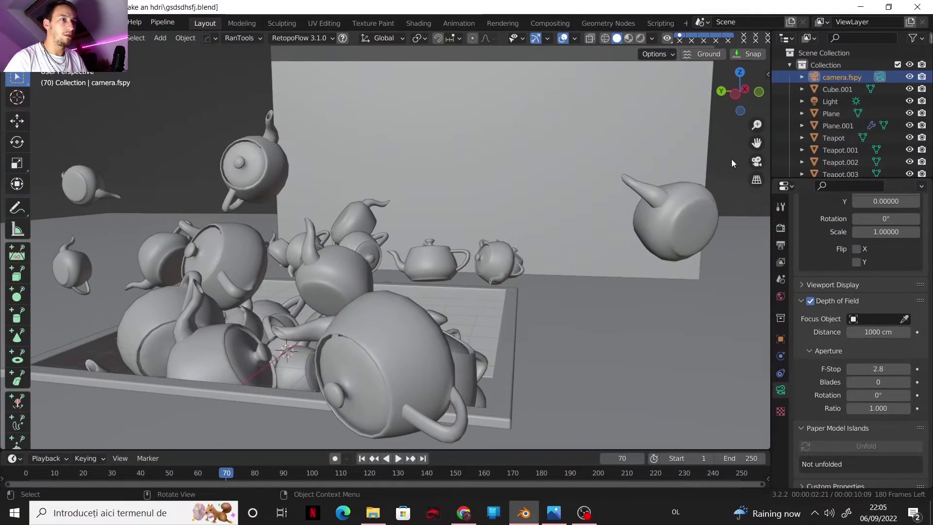
{"action": "left_click", "coordinate": [754, 161]}
{"action": "left_click", "coordinate": [904, 319]}
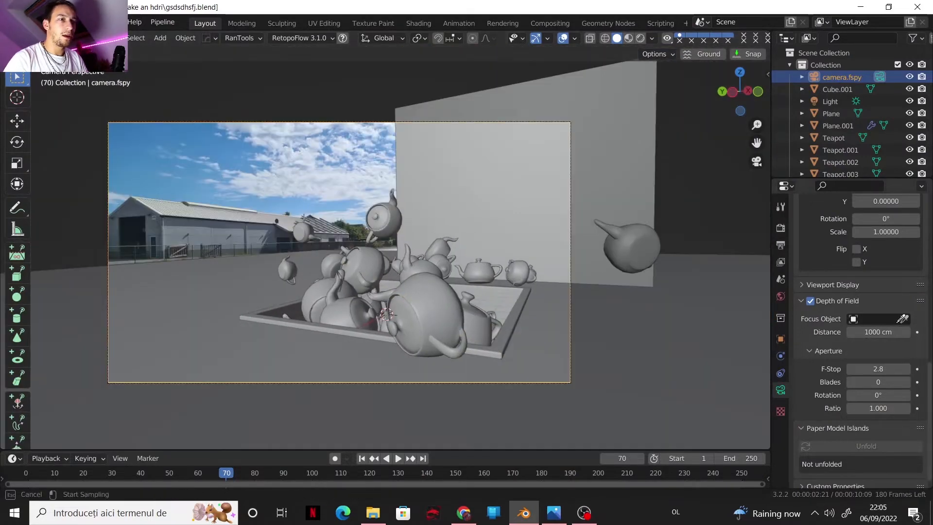
{"action": "left_click", "coordinate": [346, 312]}
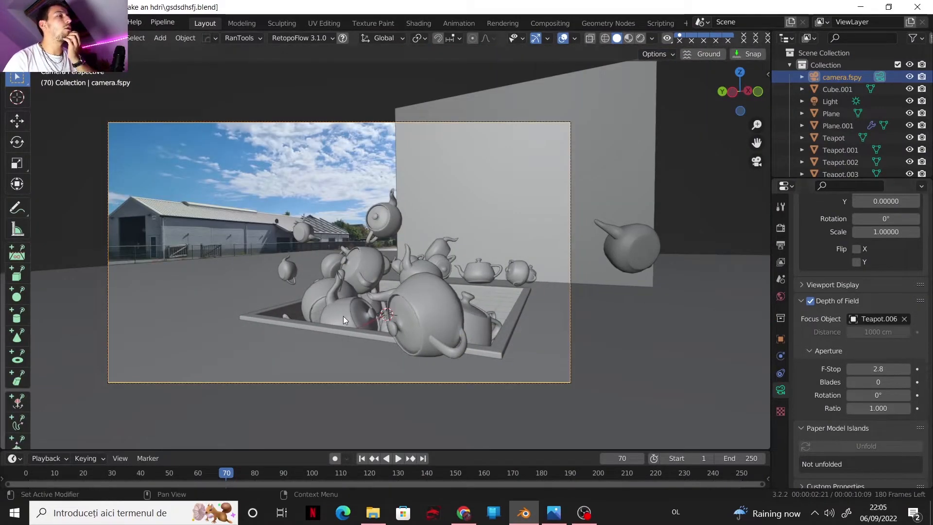
Set the camera aperture to F-Stop 1.5 with 6 blades
{"action": "left_click", "coordinate": [848, 370]}
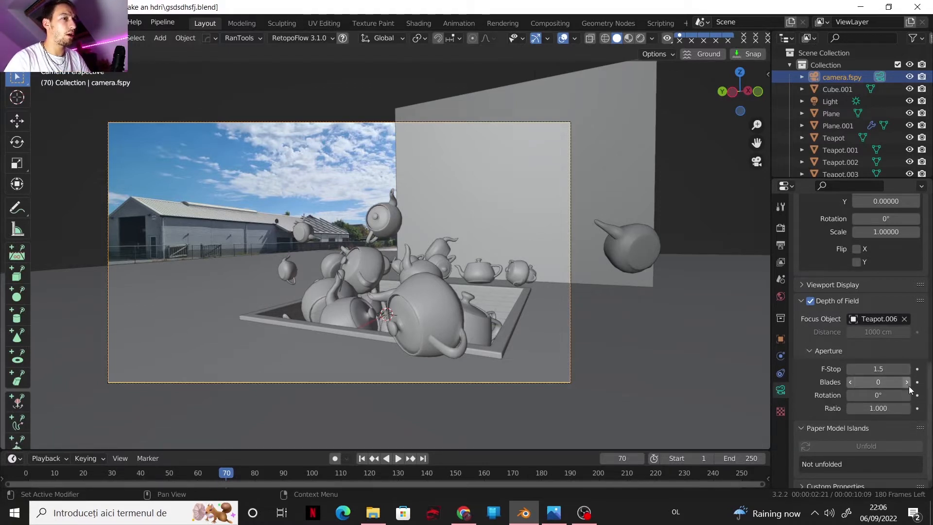
{"action": "left_click", "coordinate": [908, 385]}
{"action": "left_click", "coordinate": [908, 385]}
{"action": "left_click", "coordinate": [909, 385]}
{"action": "left_click", "coordinate": [908, 385]}
{"action": "left_click", "coordinate": [908, 385]}
{"action": "left_click", "coordinate": [909, 385]}
{"action": "left_click", "coordinate": [908, 386]}
{"action": "left_click", "coordinate": [850, 382]}
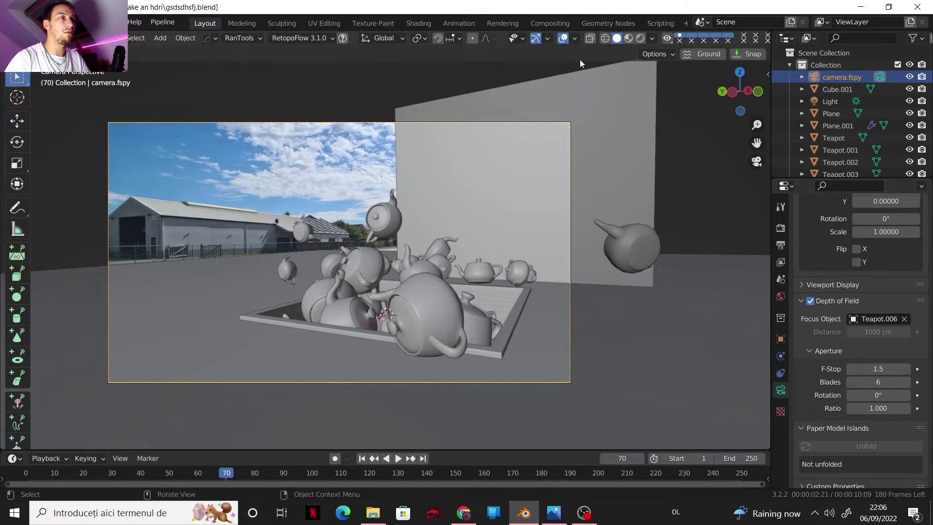
Preview the camera view in material preview shading and inspect the background behind the teapots up close
{"action": "left_click", "coordinate": [628, 38]}
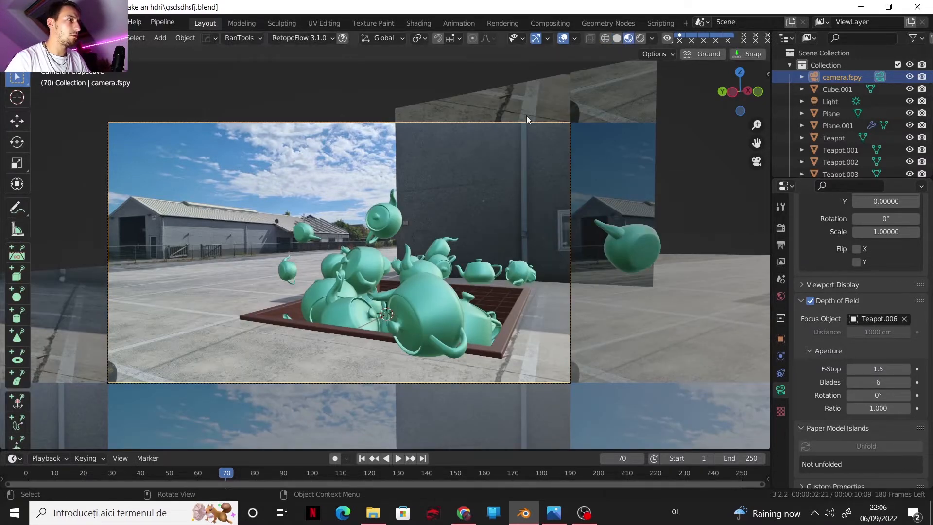
{"action": "scroll", "coordinate": [436, 200], "scroll_direction": "up", "scroll_amount": 5}
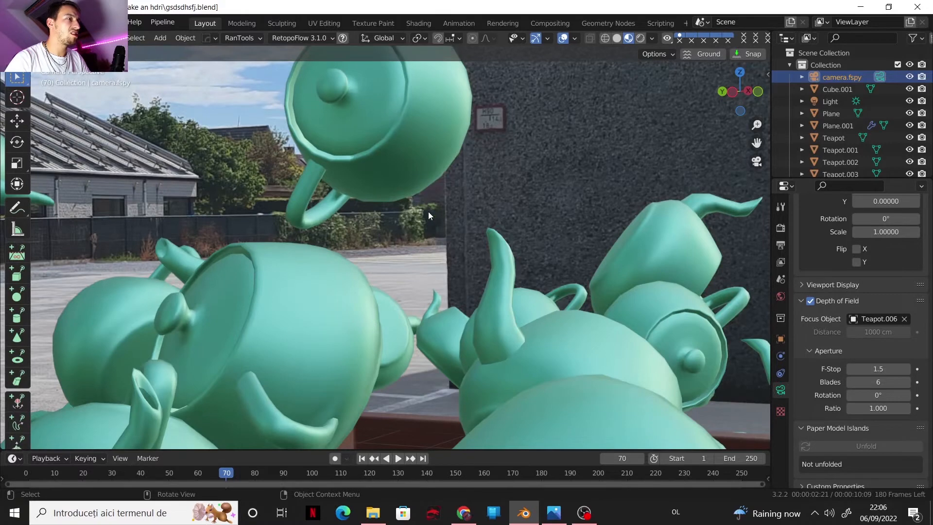
{"action": "scroll", "coordinate": [422, 223], "scroll_direction": "down", "scroll_amount": 6}
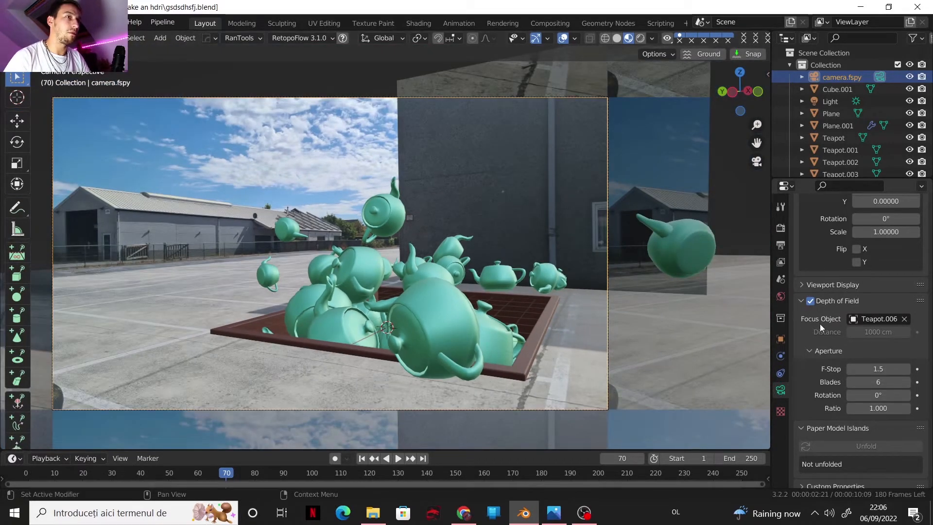
{"action": "scroll", "coordinate": [820, 323], "scroll_direction": "up", "scroll_amount": 10}
Show the render settings, return the viewport to solid shading, and save the project
{"action": "left_click", "coordinate": [781, 228]}
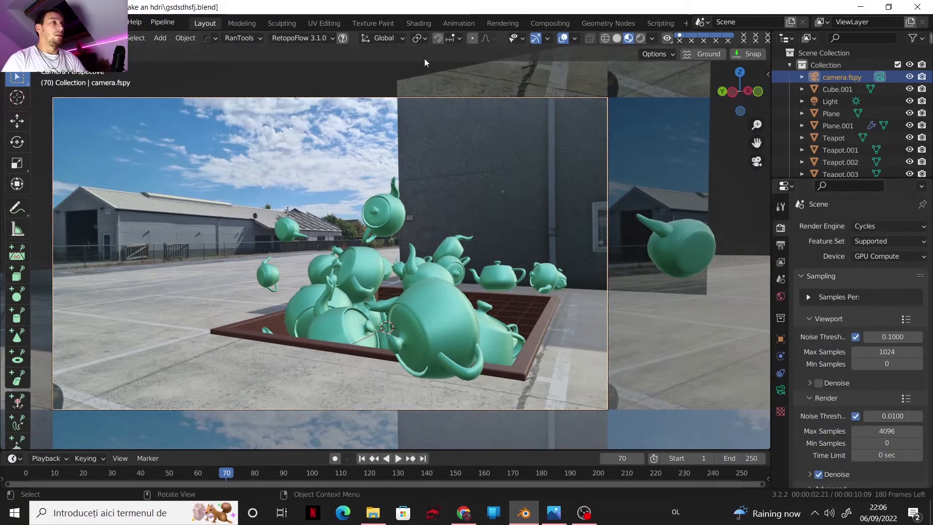
{"action": "left_click", "coordinate": [616, 38]}
{"action": "left_click", "coordinate": [23, 22]}
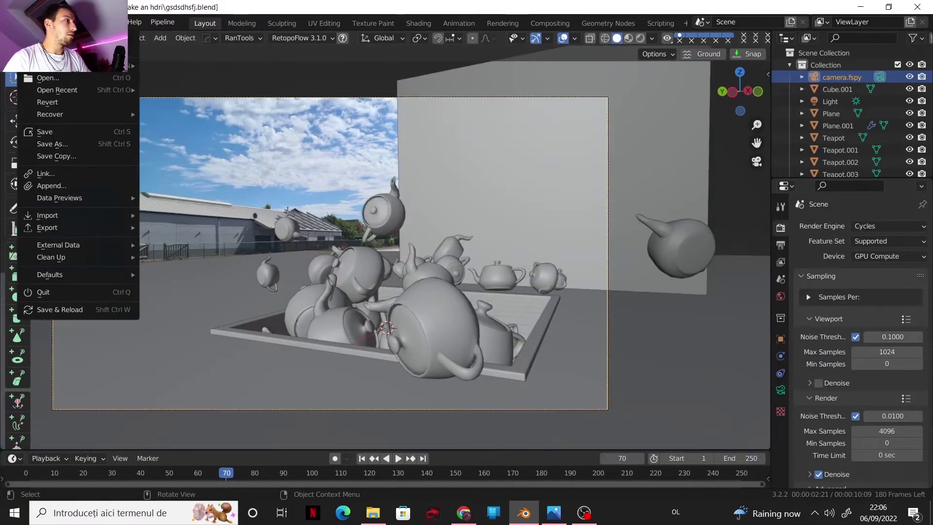
{"action": "left_click", "coordinate": [36, 129]}
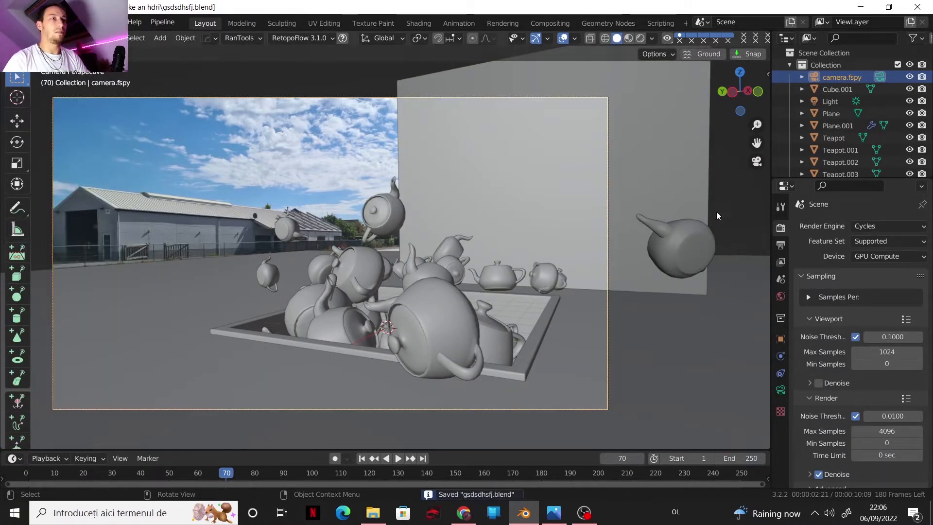
Set the render's Max Samples to 50
{"action": "scroll", "coordinate": [869, 341], "scroll_direction": "down", "scroll_amount": 4}
{"action": "left_click", "coordinate": [876, 353]}
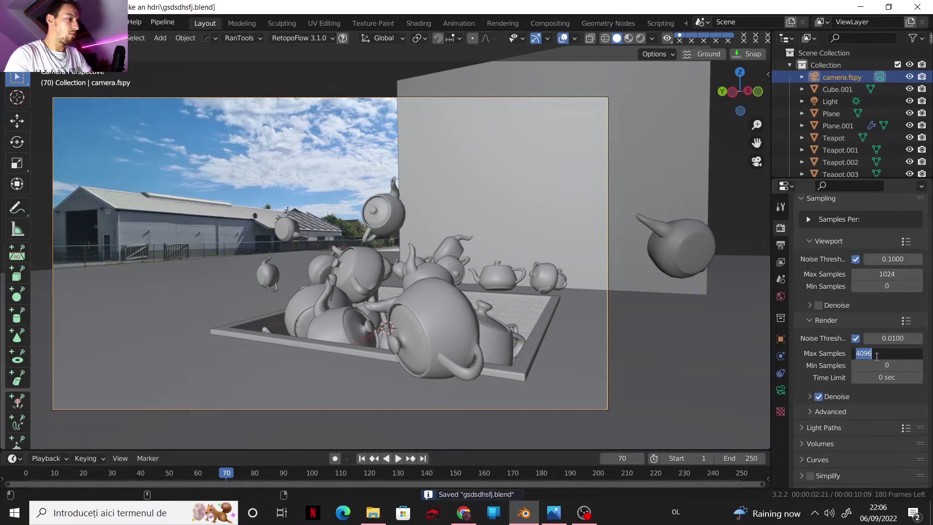
{"action": "type", "text": "50"}
{"action": "key", "text": "Return"}
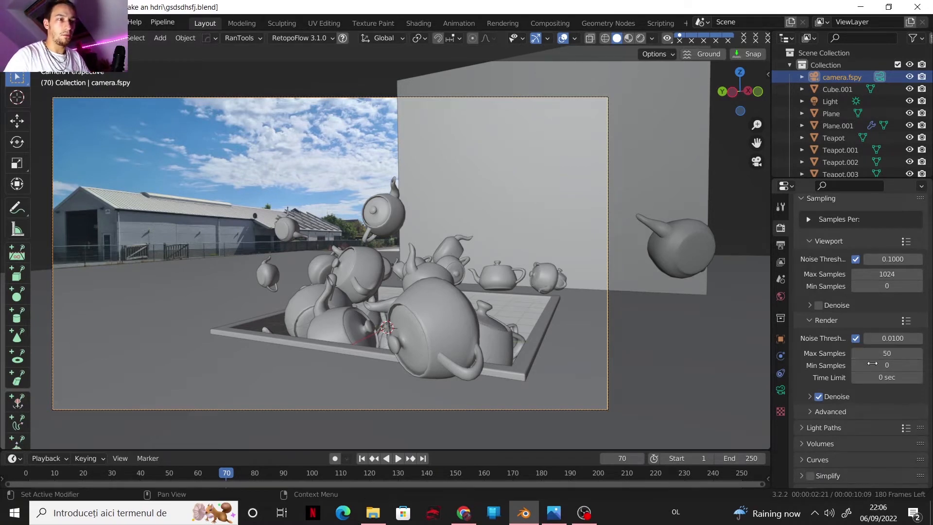
Apply the Full Global Illumination preset to the render's Light Paths
{"action": "left_click", "coordinate": [800, 427]}
{"action": "left_click", "coordinate": [898, 427]}
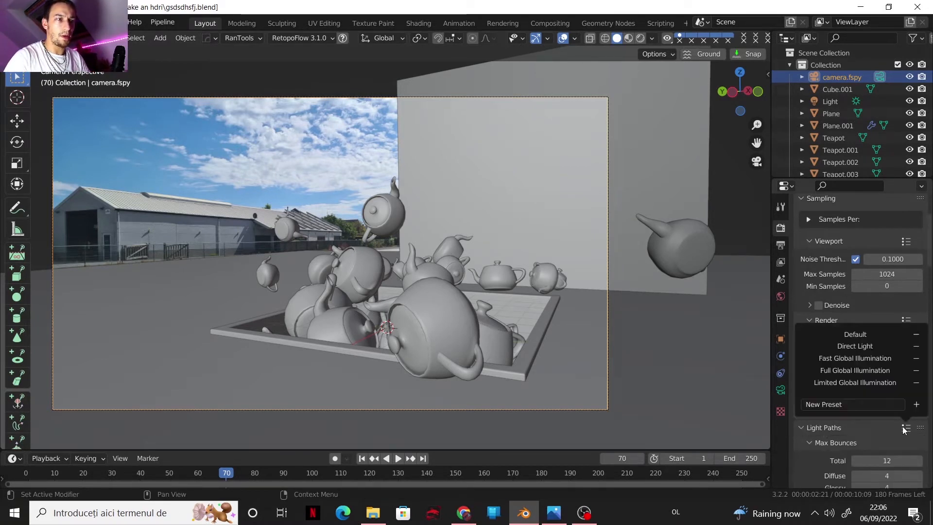
{"action": "left_click", "coordinate": [862, 373]}
{"action": "scroll", "coordinate": [821, 372], "scroll_direction": "down", "scroll_amount": 10}
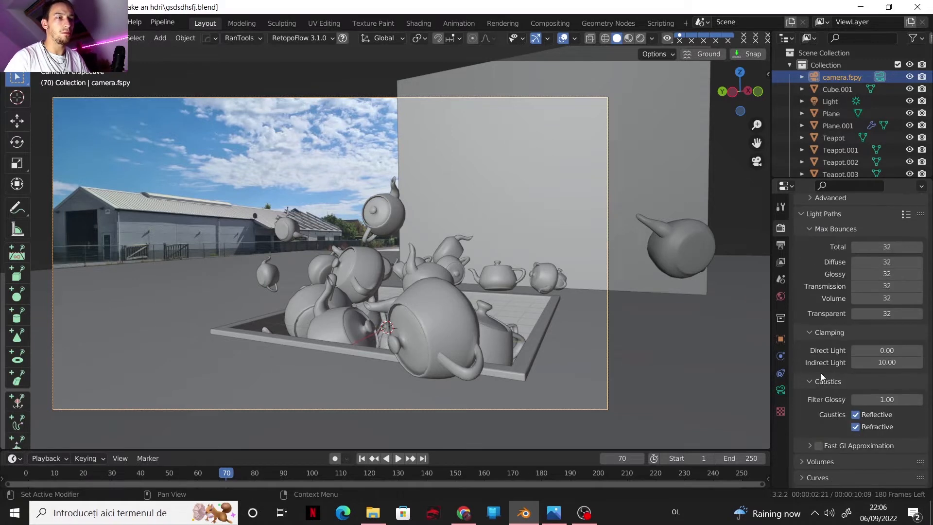
Save the project and render the current frame as a still image
{"action": "scroll", "coordinate": [835, 384], "scroll_direction": "down", "scroll_amount": 4}
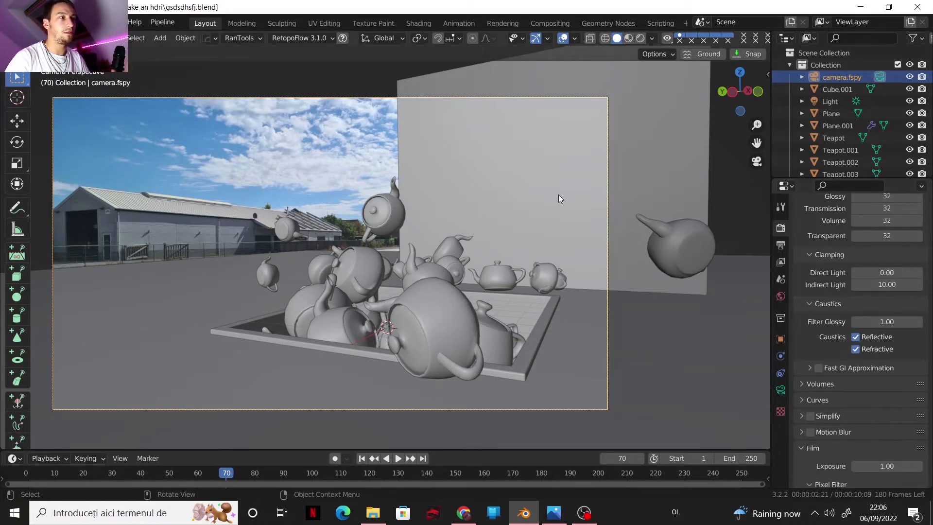
{"action": "left_click", "coordinate": [28, 21]}
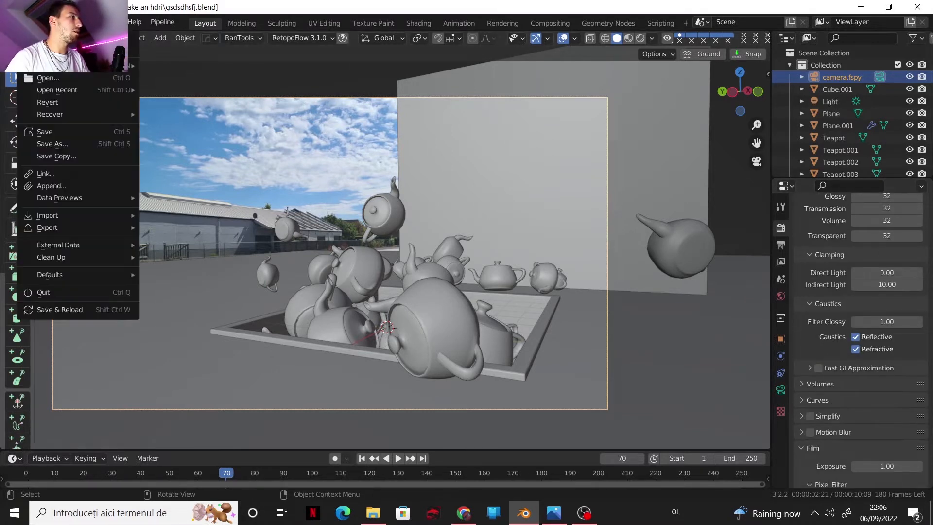
{"action": "left_click", "coordinate": [49, 133]}
{"action": "key", "text": "F12"}
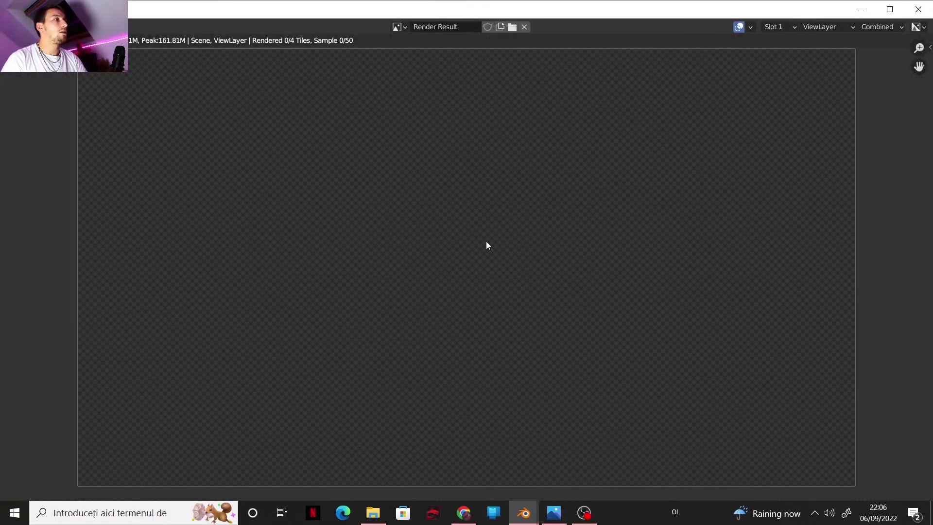
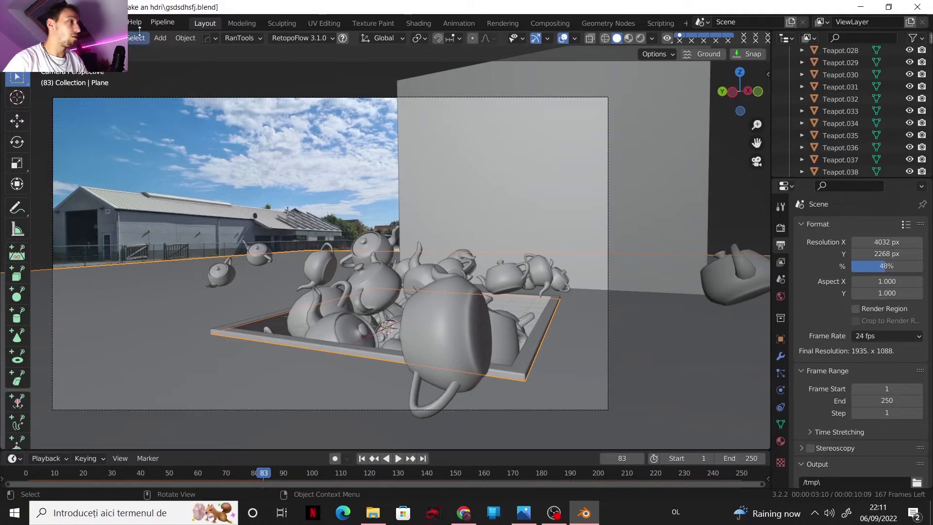
View the render result of frame 83 and examine the teapots and box frame up close
{"action": "left_click", "coordinate": [80, 22]}
{"action": "left_click", "coordinate": [90, 69]}
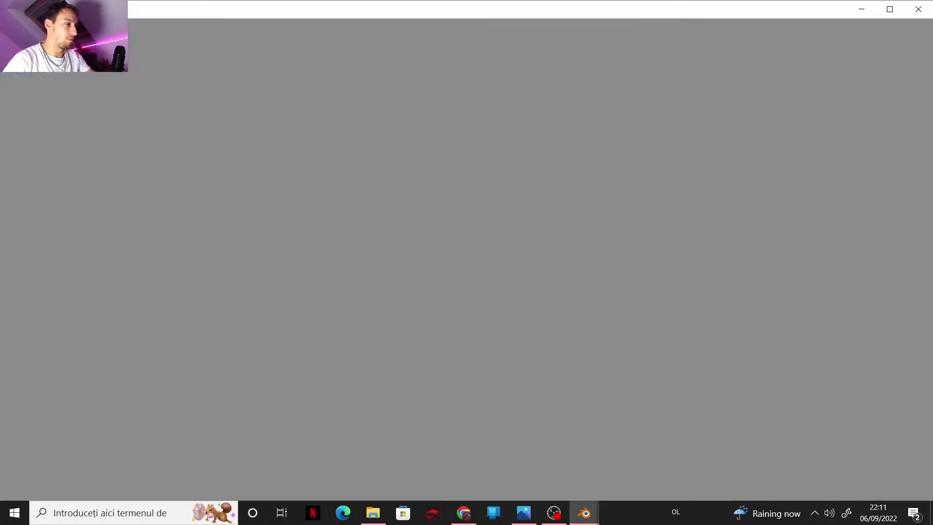
{"action": "scroll", "coordinate": [475, 237], "scroll_direction": "up", "scroll_amount": 3}
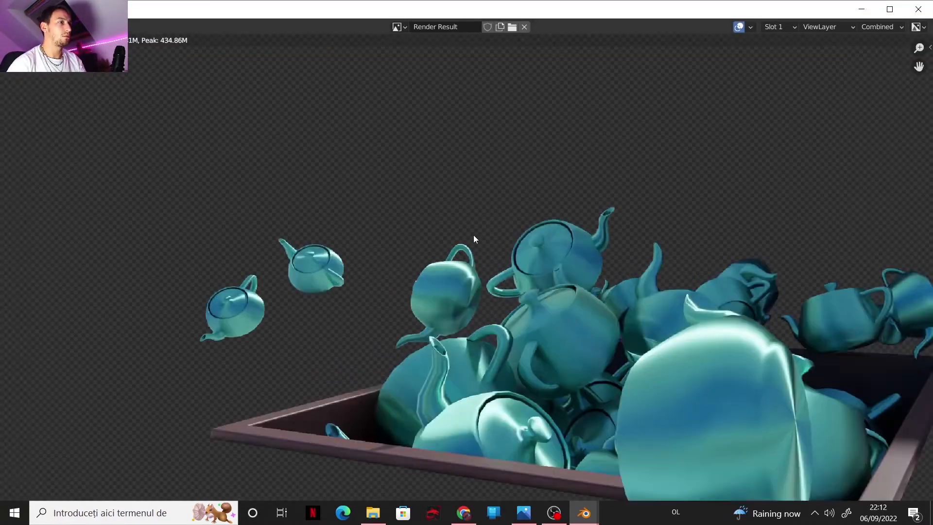
{"action": "scroll", "coordinate": [452, 160], "scroll_direction": "down", "scroll_amount": 3}
{"action": "left_click_drag", "start_coordinate": [458, 11], "coordinate": [458, 0]}
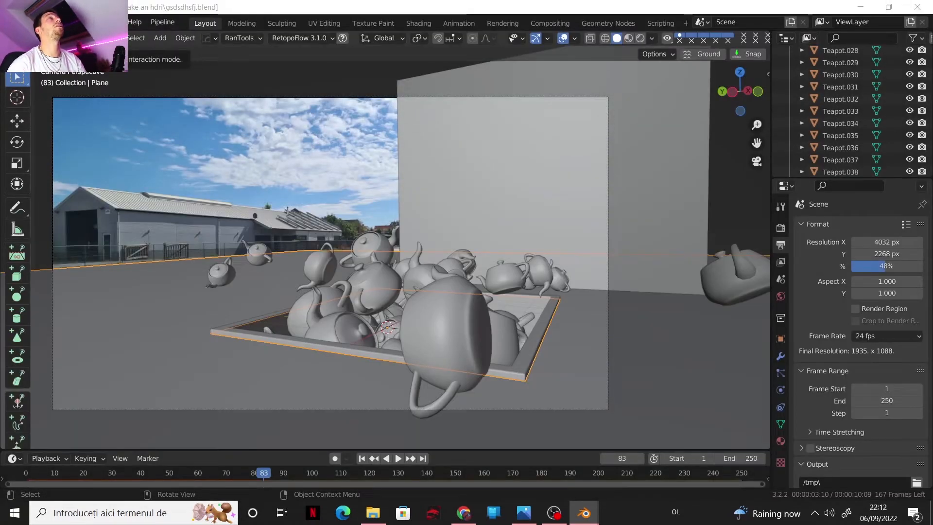
Switch to the Compositing workspace, enable Use Nodes, and move the Composite node well away from Render Layers
{"action": "left_click", "coordinate": [550, 23]}
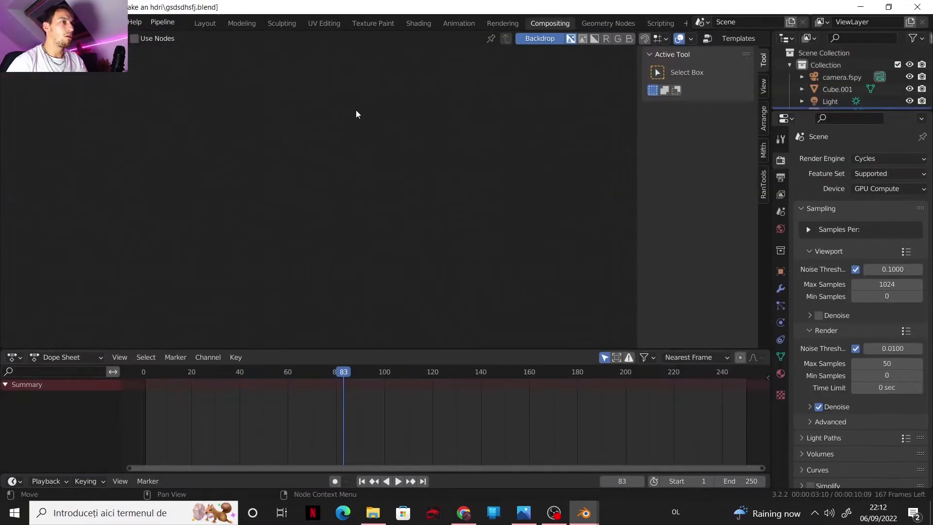
{"action": "left_click", "coordinate": [141, 40]}
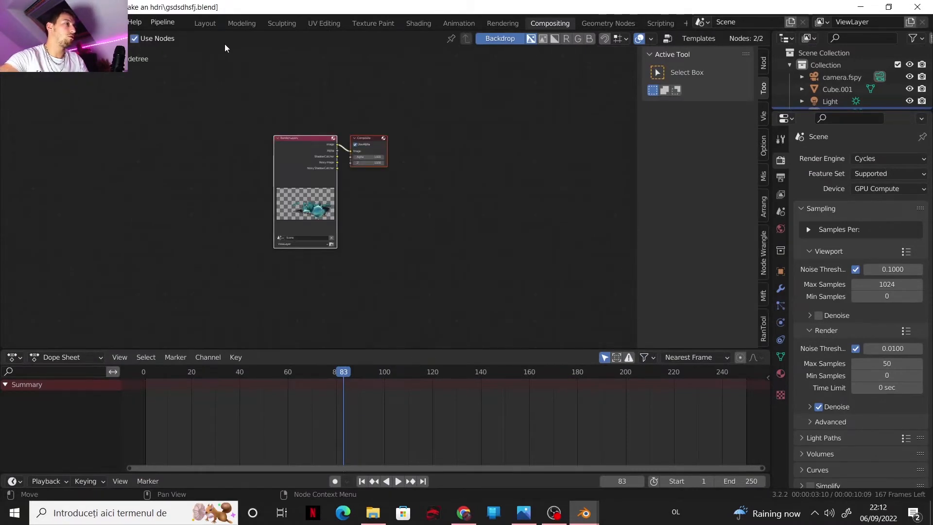
{"action": "scroll", "coordinate": [283, 162], "scroll_direction": "up", "scroll_amount": 5}
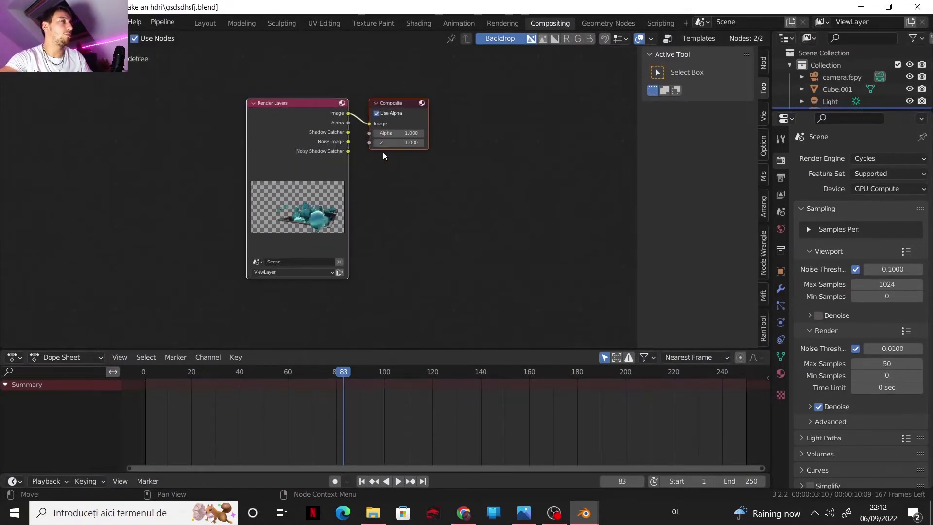
{"action": "left_click_drag", "start_coordinate": [398, 102], "coordinate": [585, 101]}
Connect a Viewer node to the Render Layers image, place it below the Composite node, and fit the backdrop to the editor
{"action": "left_click", "coordinate": [763, 66]}
{"action": "left_click", "coordinate": [763, 115]}
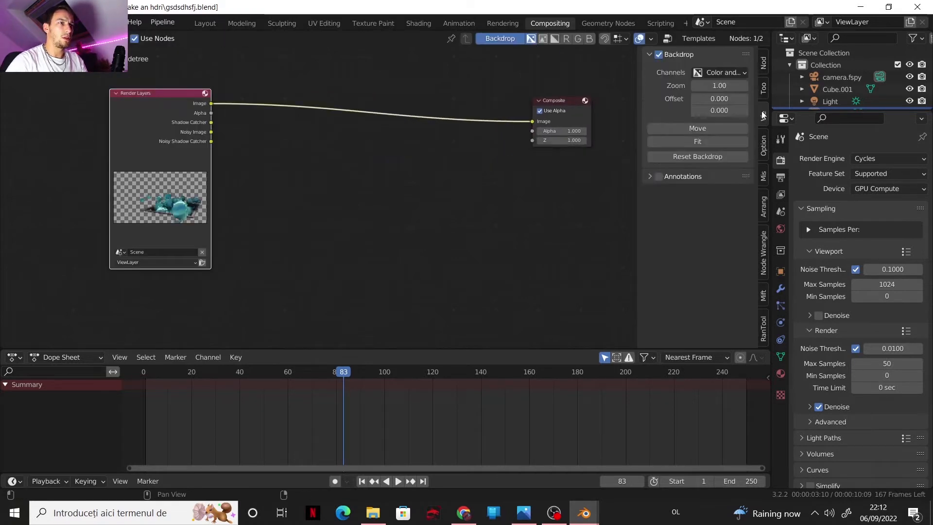
{"action": "left_click", "coordinate": [704, 139]}
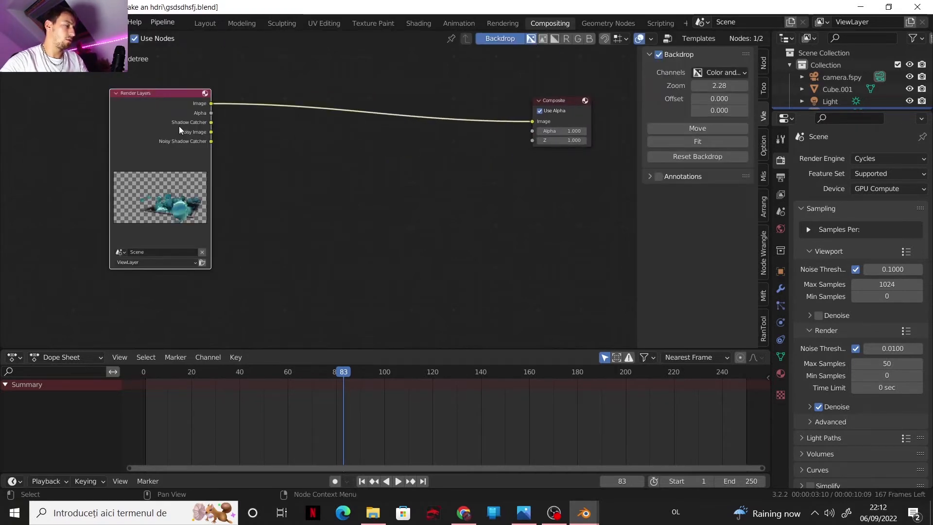
{"action": "left_click", "coordinate": [169, 104], "text": "ctrl+shift"}
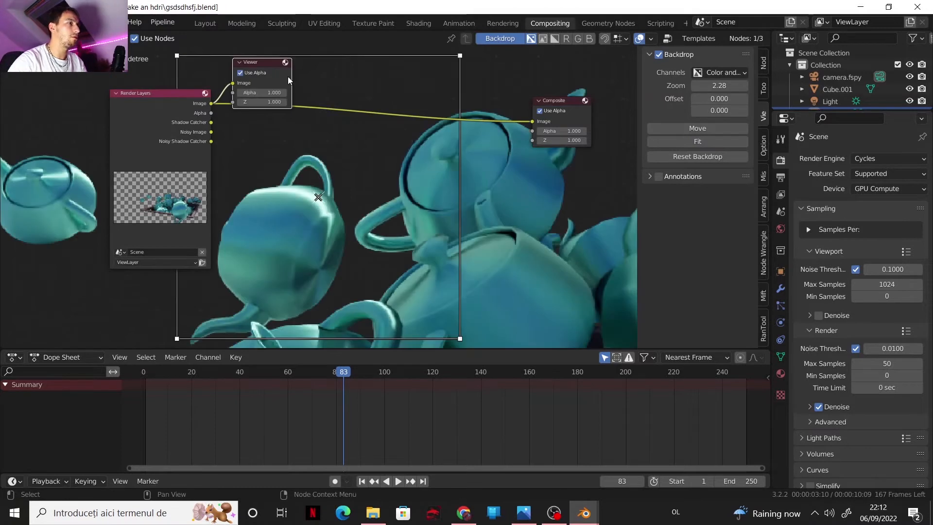
{"action": "left_click_drag", "start_coordinate": [288, 76], "coordinate": [582, 181]}
{"action": "left_click", "coordinate": [671, 142]}
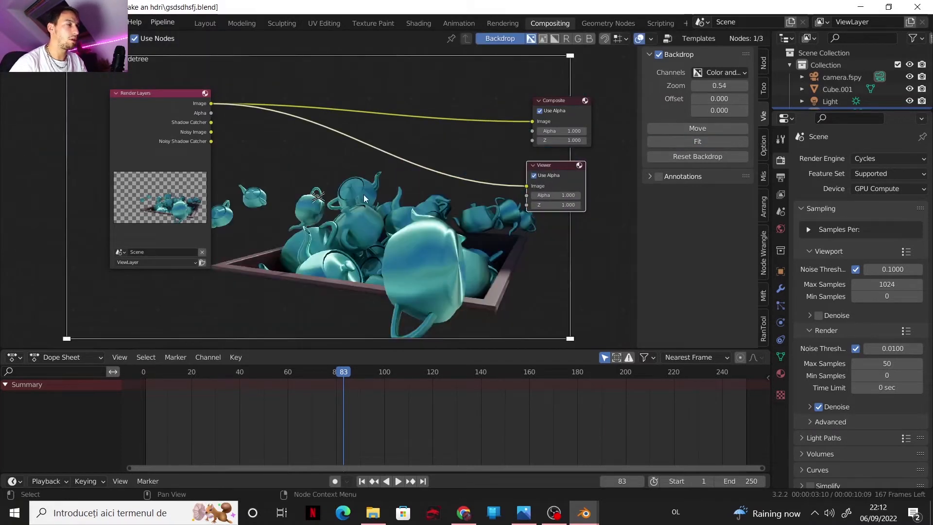
{"action": "scroll", "coordinate": [287, 198], "scroll_direction": "up", "scroll_amount": 1}
{"action": "middle_click_drag", "start_coordinate": [277, 204], "coordinate": [270, 185]}
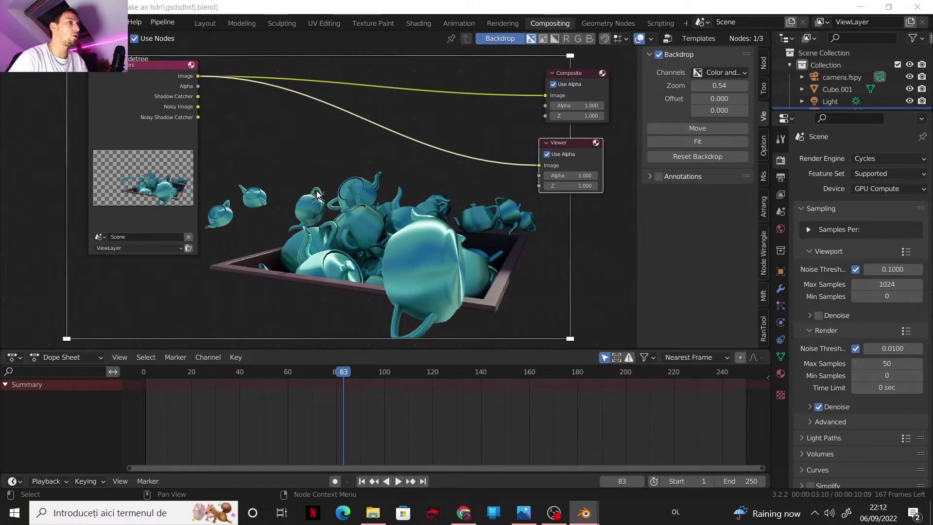
{"action": "scroll", "coordinate": [226, 263], "scroll_direction": "down", "scroll_amount": 1}
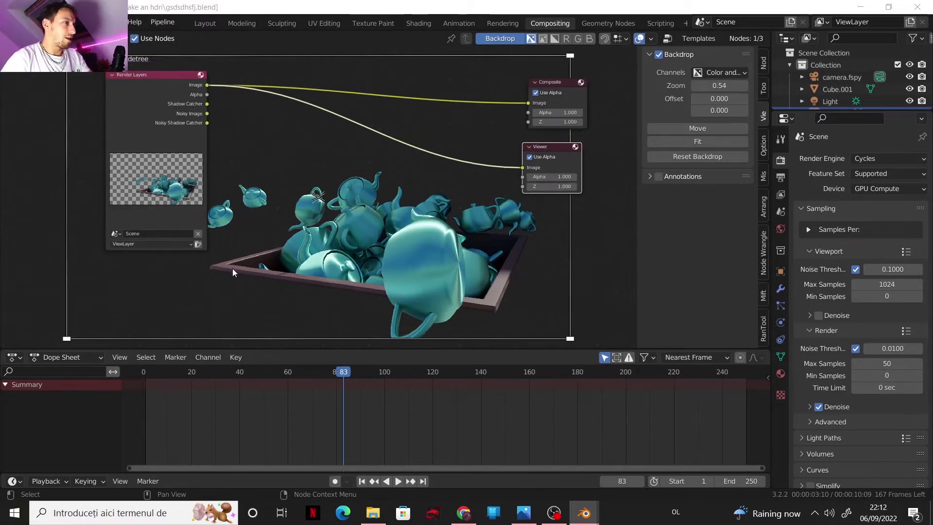
Add an Image node below Render Layers and assign the camera.fspy image to it
{"action": "left_click", "coordinate": [235, 265]}
{"action": "key", "text": "shift+a"}
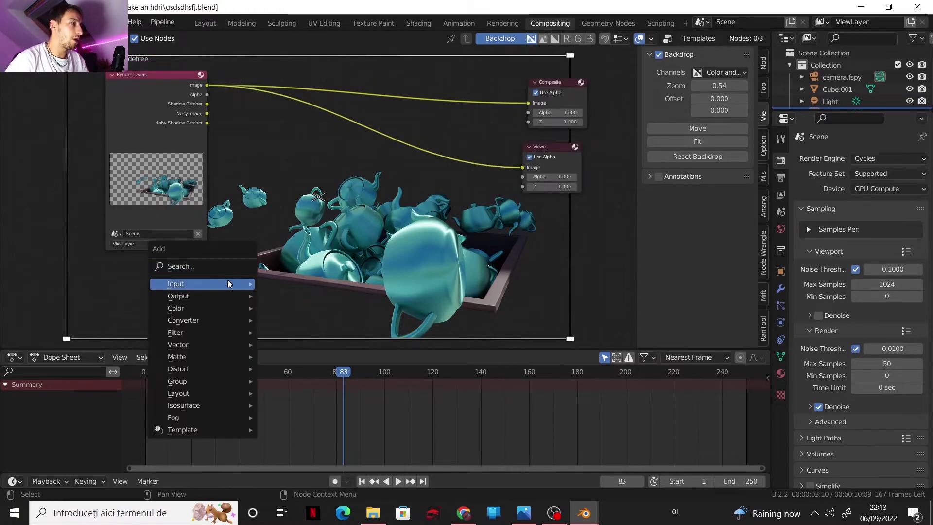
{"action": "mouse_move", "coordinate": [238, 283]}
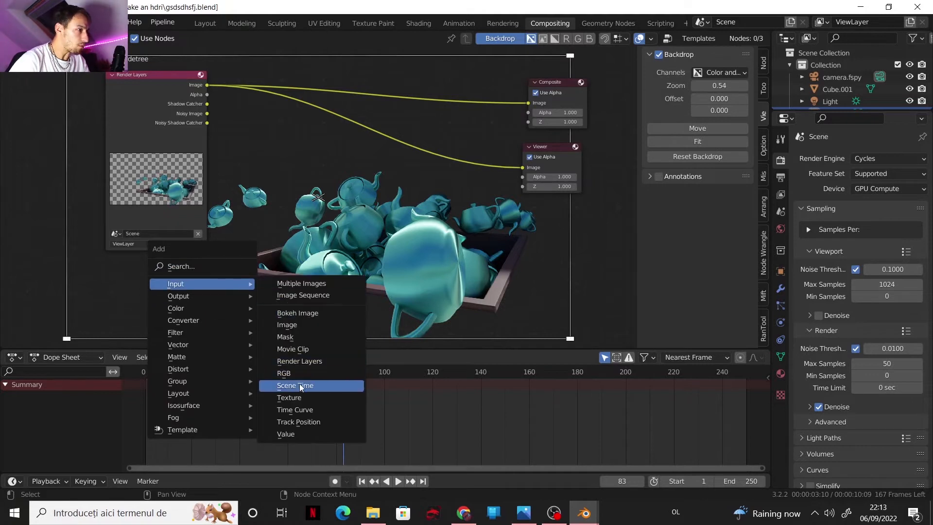
{"action": "left_click", "coordinate": [286, 325]}
{"action": "left_click", "coordinate": [177, 311]}
{"action": "left_click", "coordinate": [158, 313]}
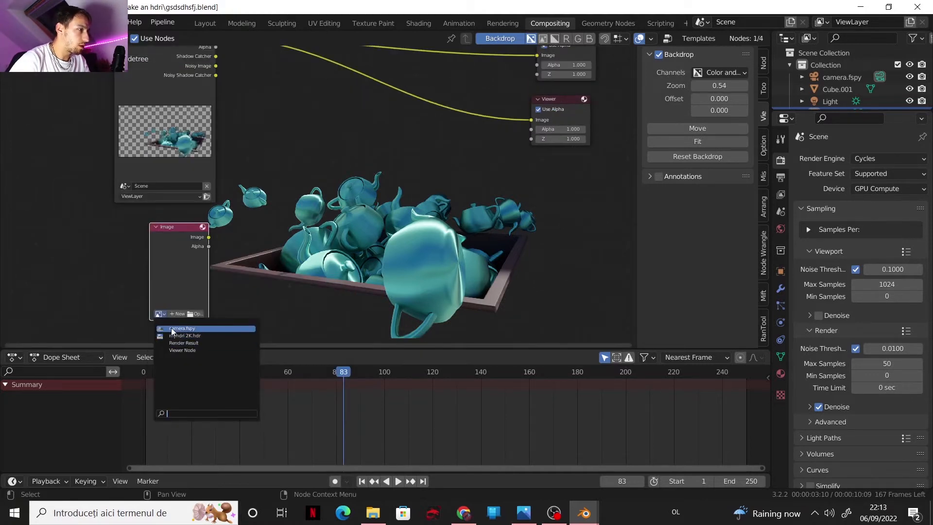
{"action": "left_click", "coordinate": [173, 328]}
{"action": "middle_click_drag", "start_coordinate": [202, 339], "coordinate": [176, 299]}
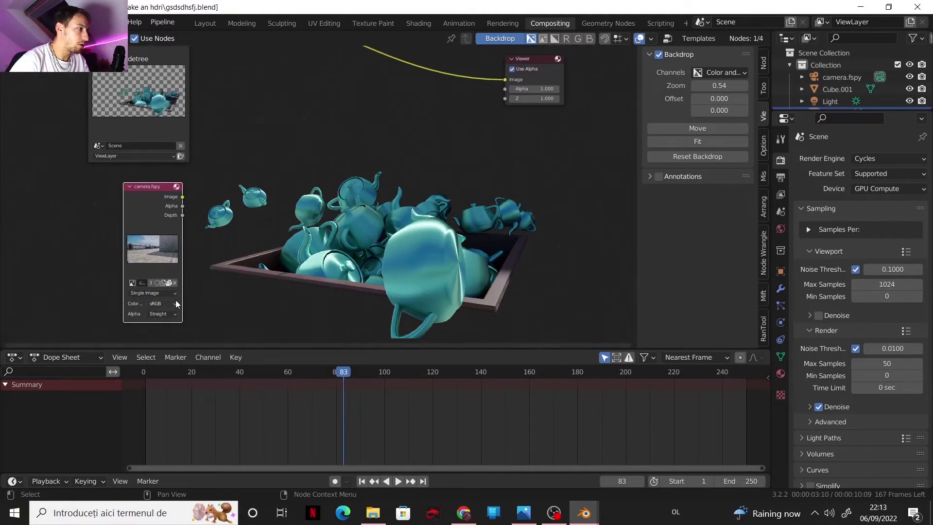
Preview the camera.fspy image through the Viewer node and fit the backdrop to the editor
{"action": "left_click", "coordinate": [173, 190], "text": "ctrl+shift"}
{"action": "scroll", "coordinate": [457, 188], "scroll_direction": "down", "scroll_amount": 1}
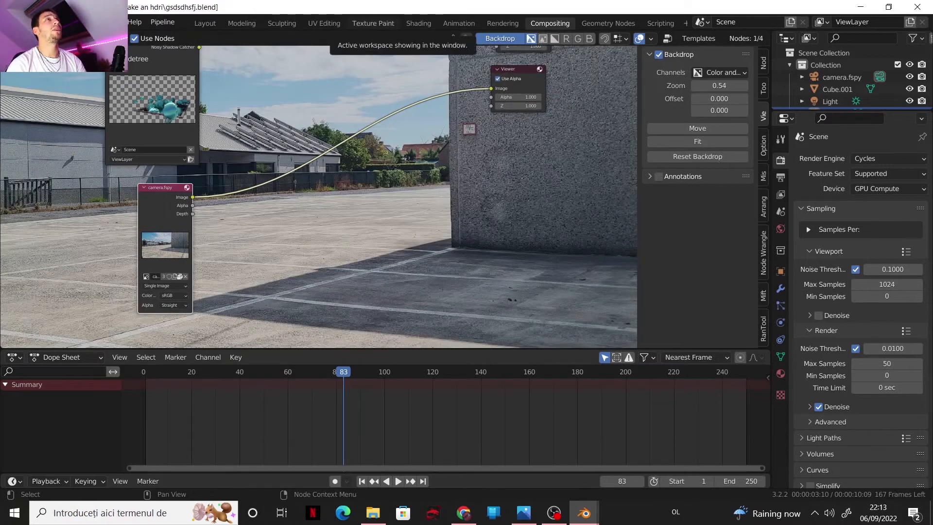
{"action": "left_click", "coordinate": [667, 140]}
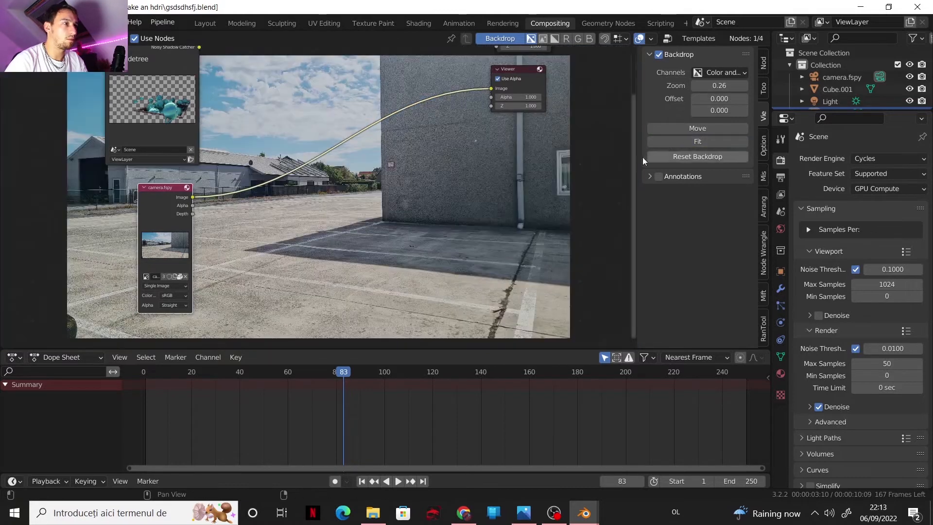
Set the View Transform in Color Management to Standard
{"action": "scroll", "coordinate": [879, 372], "scroll_direction": "down", "scroll_amount": 15}
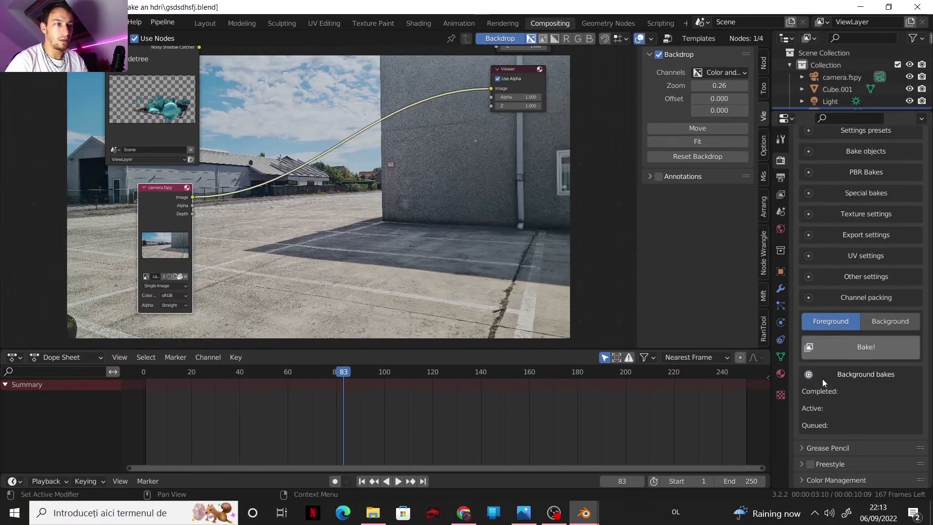
{"action": "scroll", "coordinate": [810, 470], "scroll_direction": "down", "scroll_amount": 5}
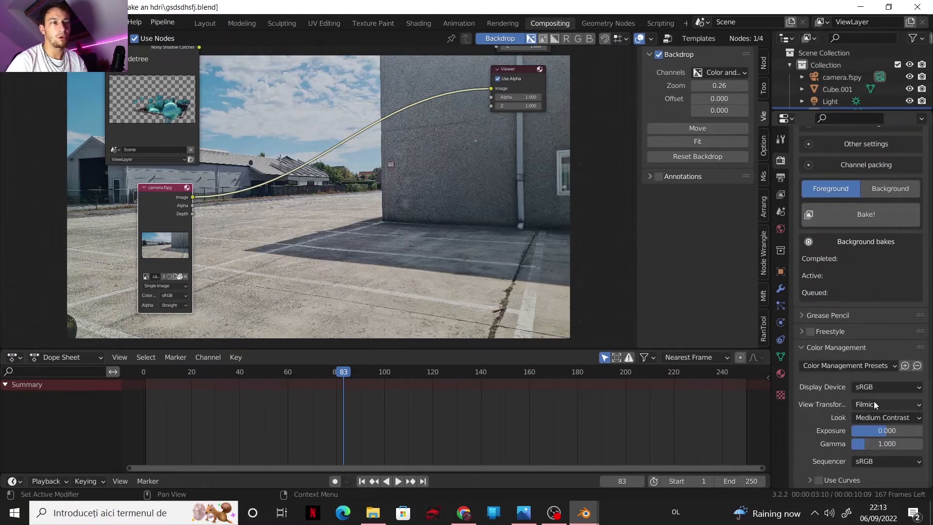
{"action": "left_click", "coordinate": [897, 406]}
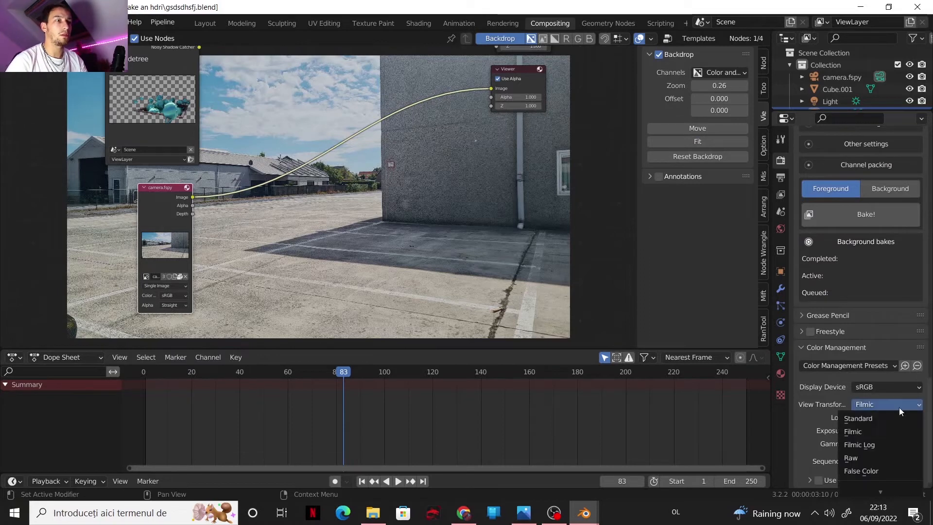
{"action": "left_click", "coordinate": [876, 421]}
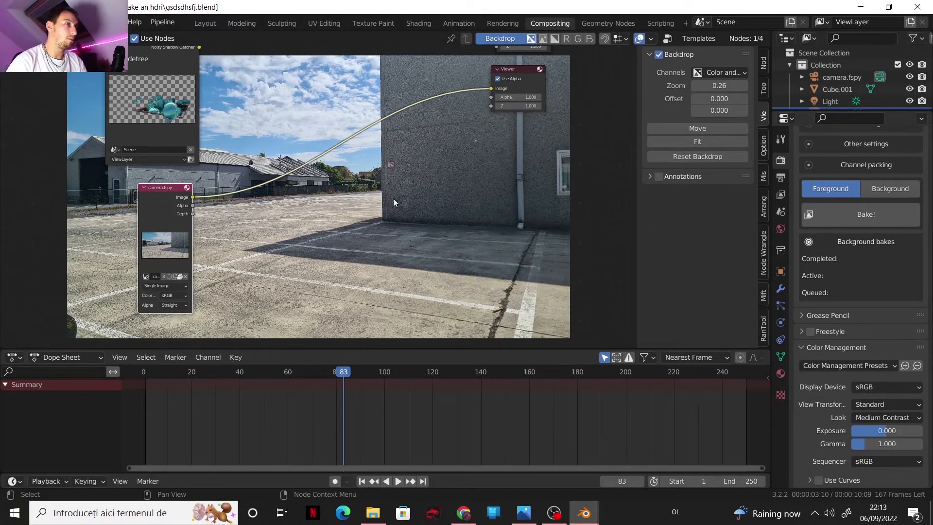
Insert a Scale node between the camera.fspy image and the Viewer, and set it to Render Size
{"action": "middle_click_drag", "start_coordinate": [170, 207], "coordinate": [149, 221]}
{"action": "key", "text": "shift+a"}
{"action": "mouse_move", "coordinate": [231, 233]}
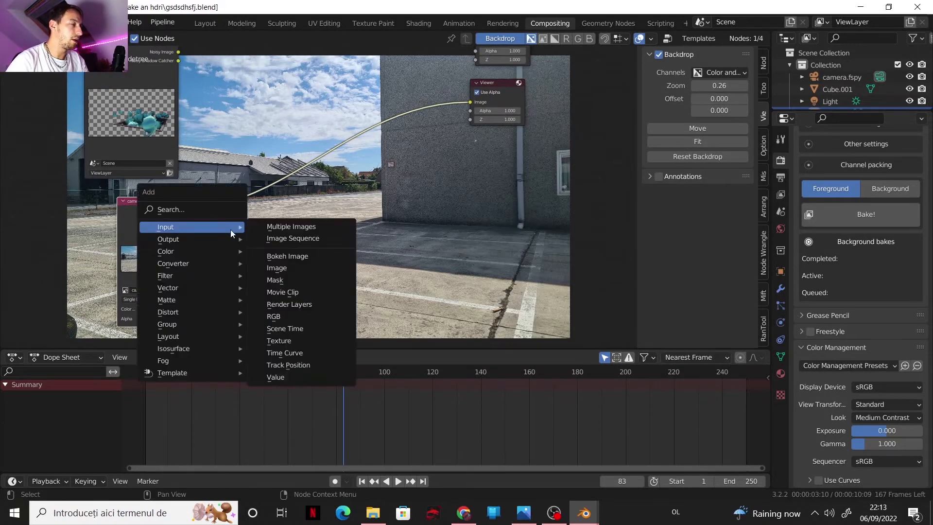
{"action": "mouse_move", "coordinate": [205, 267]}
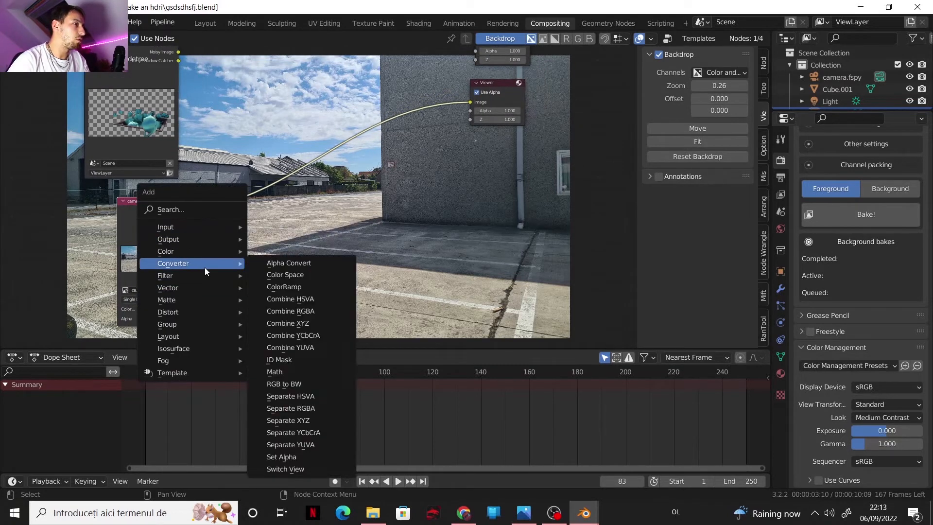
{"action": "mouse_move", "coordinate": [200, 313]}
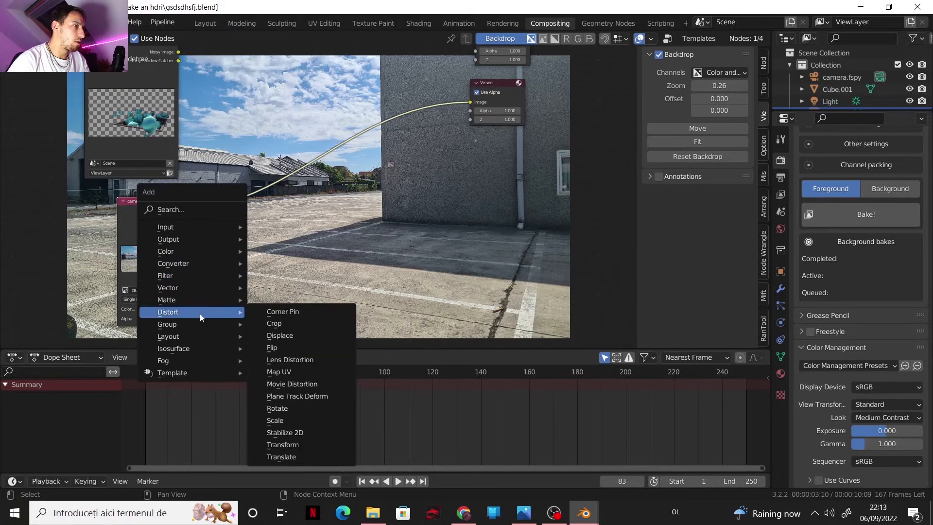
{"action": "left_click", "coordinate": [287, 419]}
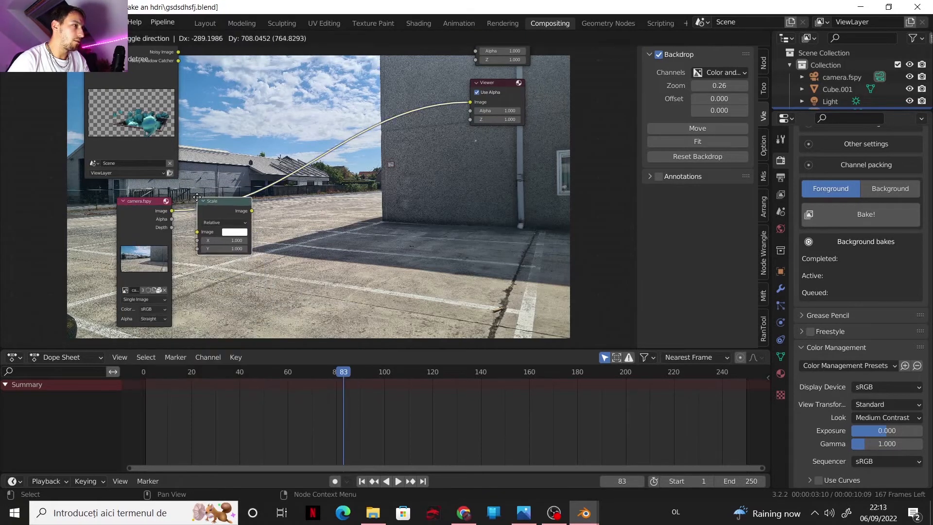
{"action": "left_click", "coordinate": [203, 197]}
{"action": "left_click", "coordinate": [228, 222]}
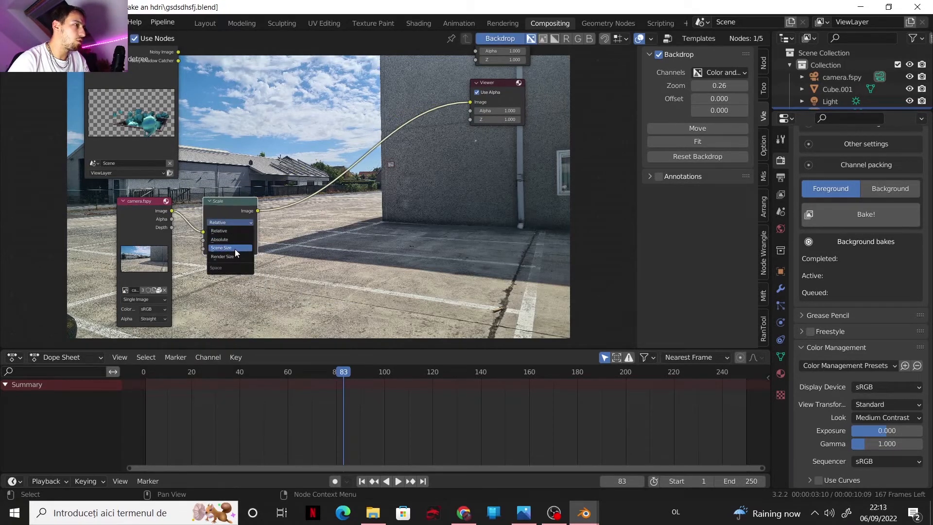
{"action": "left_click", "coordinate": [228, 256]}
Insert an Alpha Over node on the link between Render Layers and Composite
{"action": "middle_click_drag", "start_coordinate": [235, 244], "coordinate": [362, 270]}
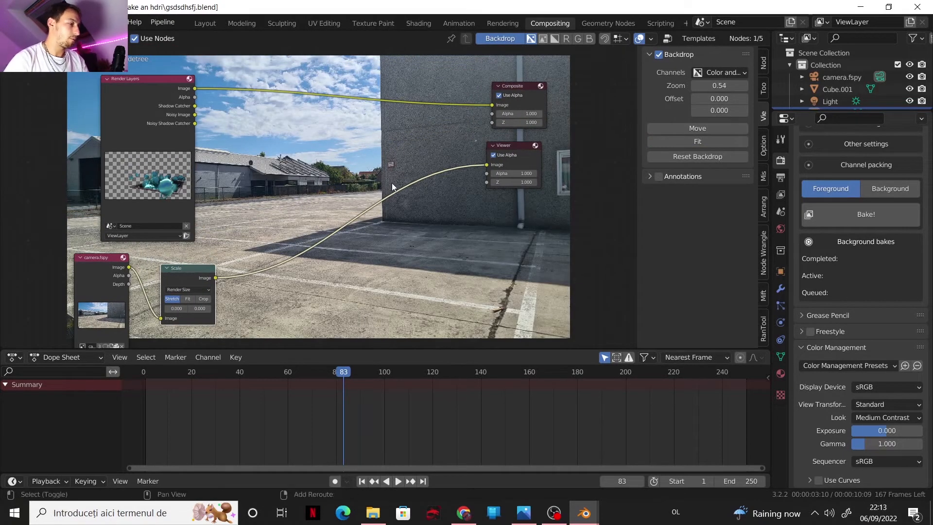
{"action": "key", "text": "shift+a"}
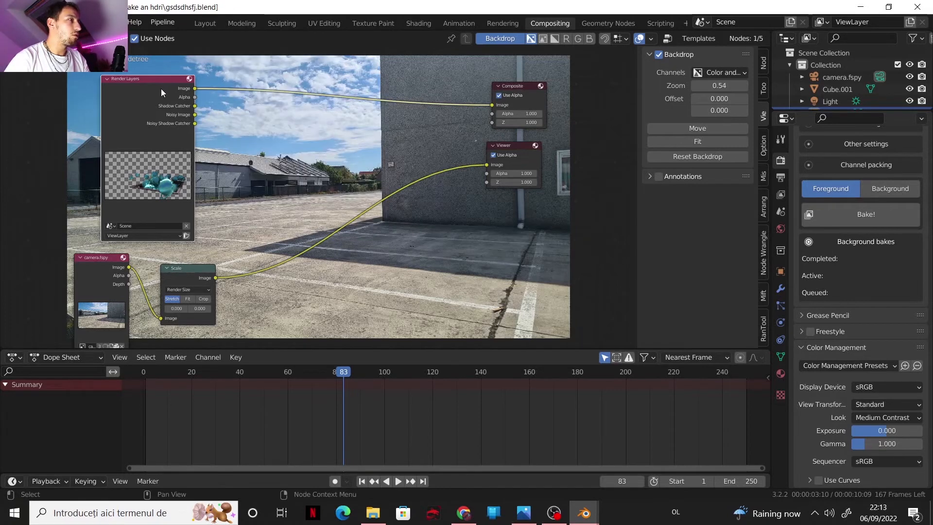
{"action": "key", "text": "shift+a"}
{"action": "mouse_move", "coordinate": [273, 93]}
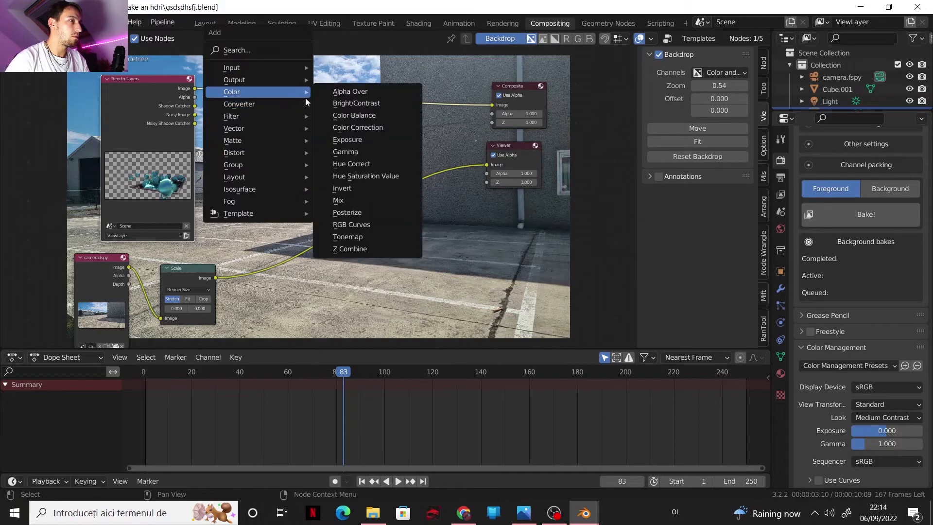
{"action": "left_click", "coordinate": [350, 91]}
{"action": "left_click", "coordinate": [330, 97]}
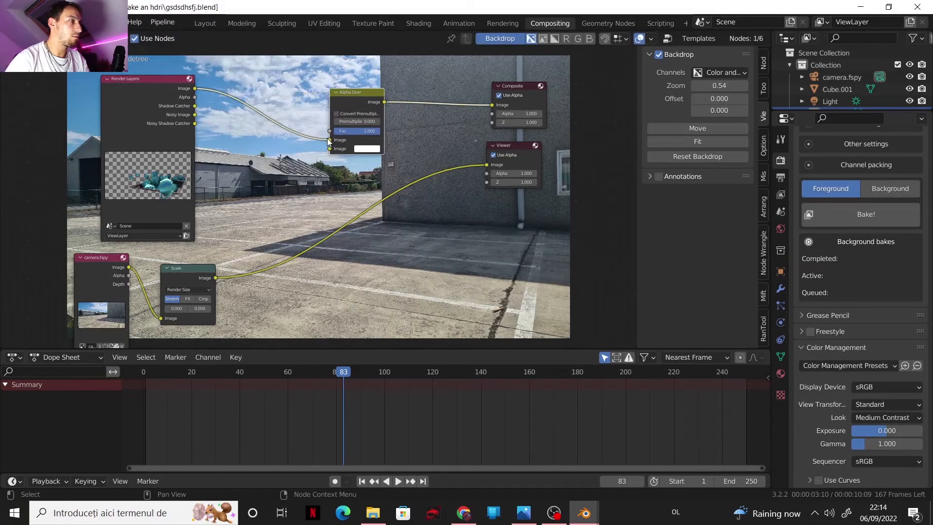
Link Render Layers to Alpha Over's second image input and Scale to its first, and preview Alpha Over through the Viewer
{"action": "left_click_drag", "start_coordinate": [329, 139], "coordinate": [330, 148]}
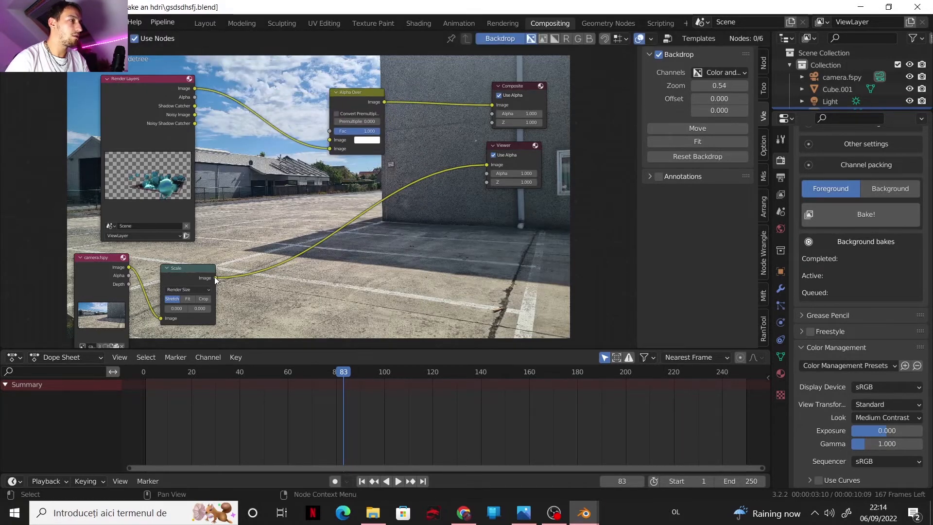
{"action": "left_click_drag", "start_coordinate": [215, 278], "coordinate": [331, 140]}
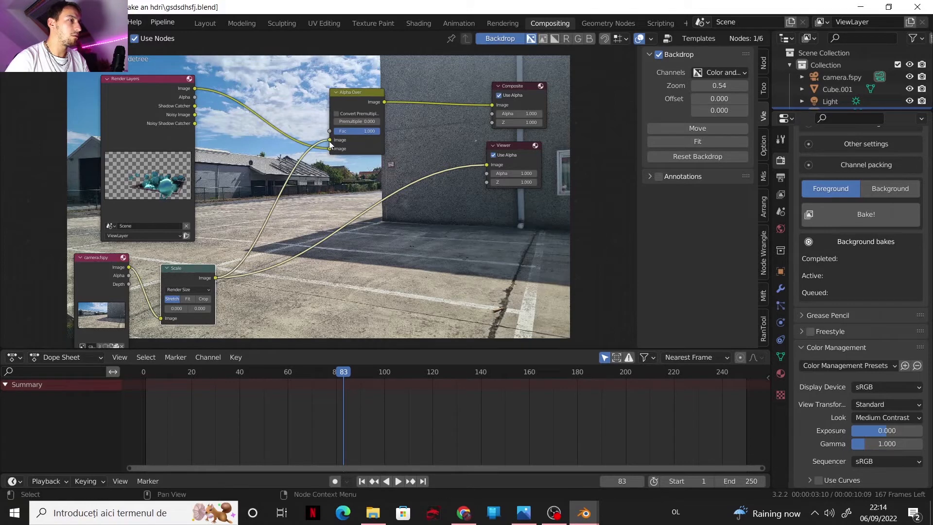
{"action": "left_click", "coordinate": [345, 100], "text": "ctrl+shift"}
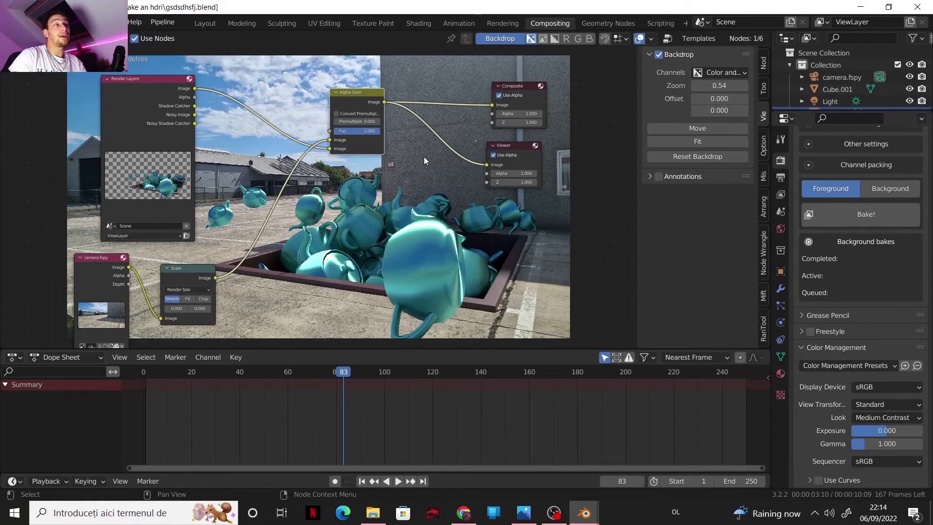
Preview the Render Layers' Shadow Catcher pass through the Viewer and move the Render Layers node away from Alpha Over
{"action": "left_click", "coordinate": [161, 81], "text": "ctrl+shift"}
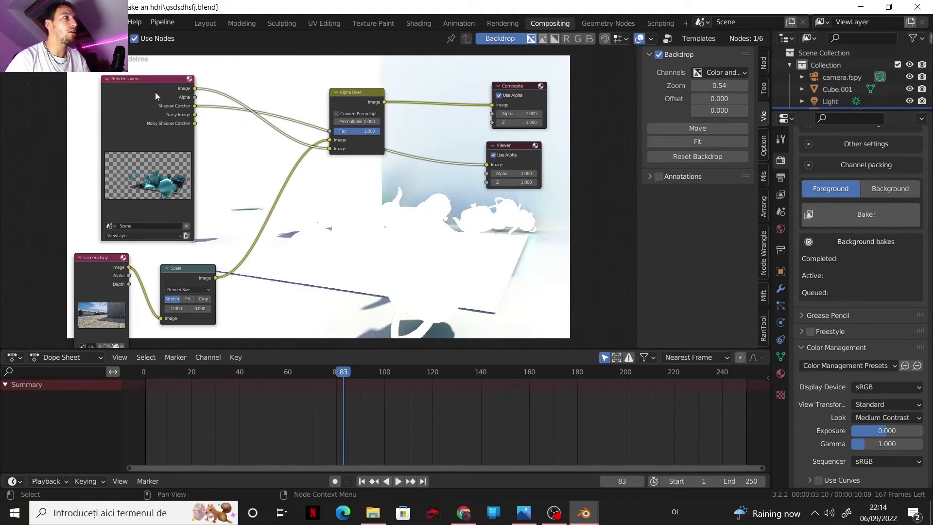
{"action": "left_click_drag", "start_coordinate": [156, 92], "coordinate": [117, 92]}
{"action": "middle_click_drag", "start_coordinate": [154, 175], "coordinate": [185, 191]}
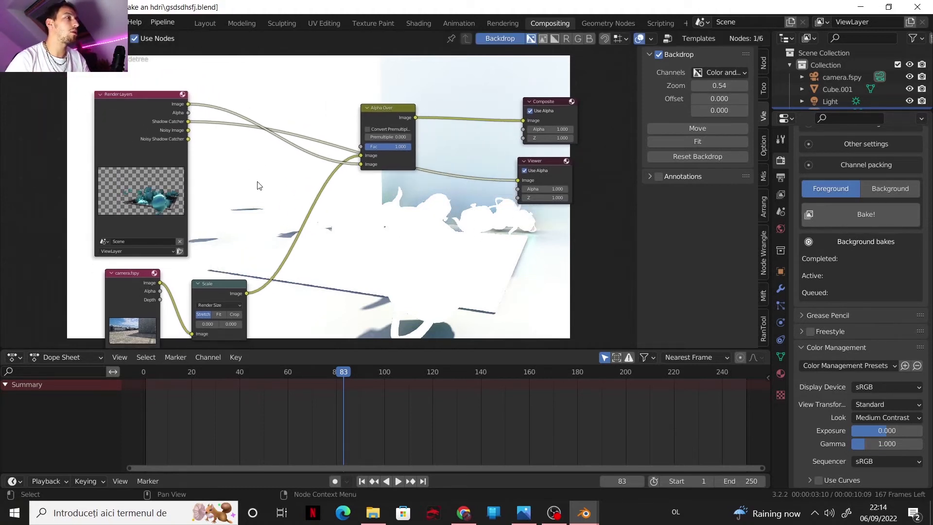
{"action": "middle_click_drag", "start_coordinate": [337, 174], "coordinate": [305, 167]}
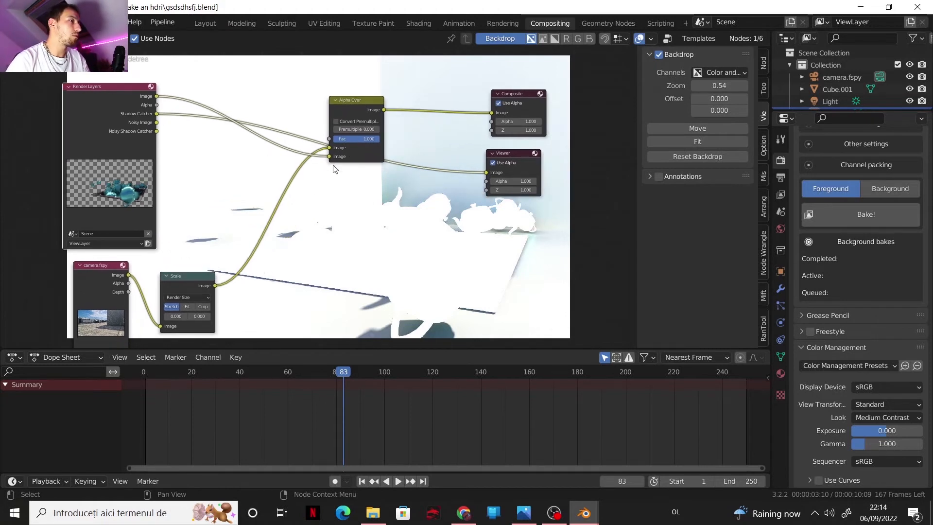
Insert a Mix node between the Shadow Catcher output and the Viewer, and link the Alpha Over result to its first image input
{"action": "key", "text": "shift+a"}
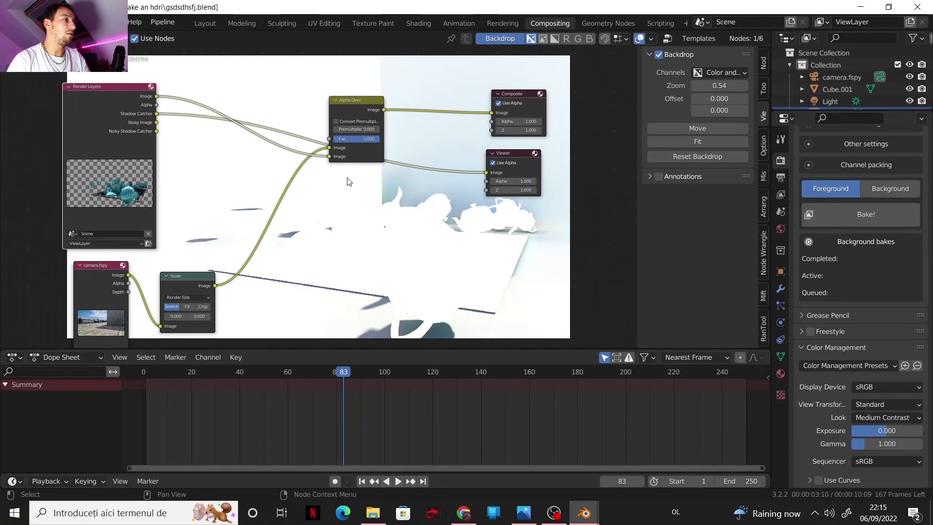
{"action": "scroll", "coordinate": [364, 192], "scroll_direction": "up", "scroll_amount": 1}
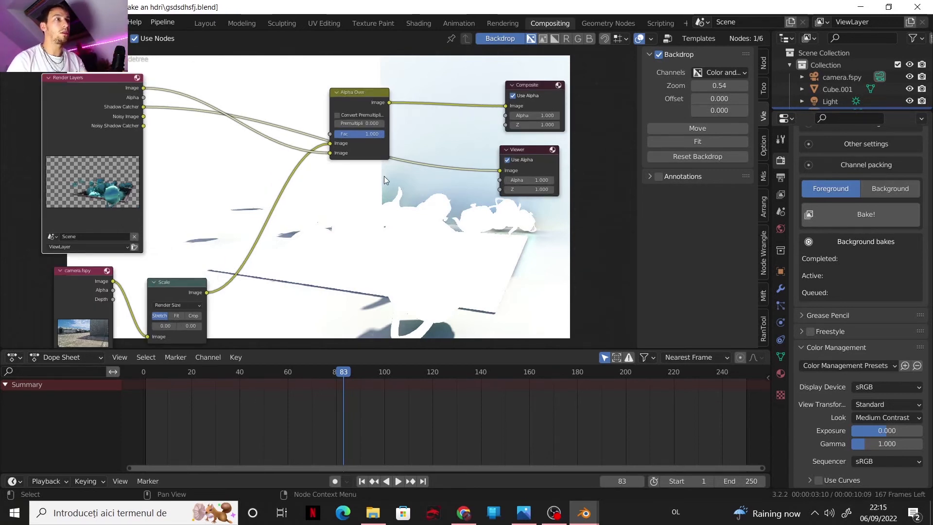
{"action": "key", "text": "shift+a"}
{"action": "mouse_move", "coordinate": [421, 206]}
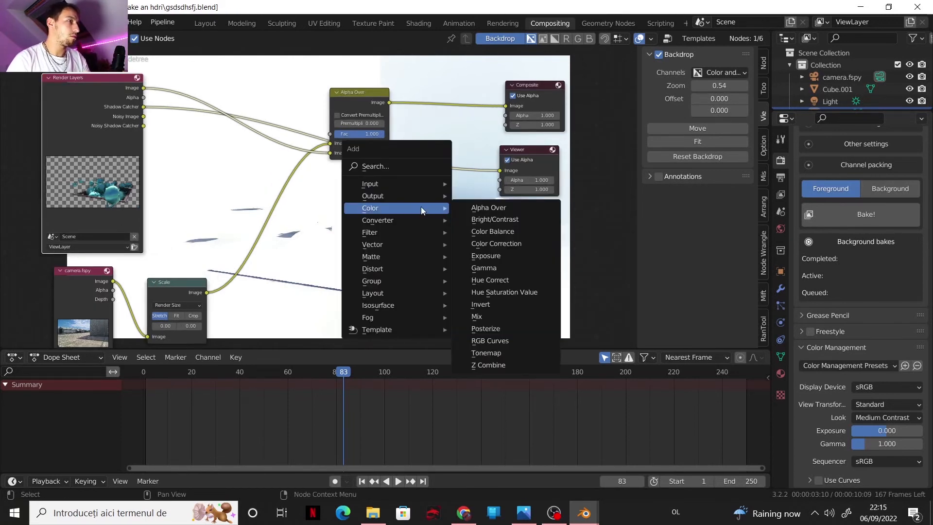
{"action": "left_click", "coordinate": [486, 316]}
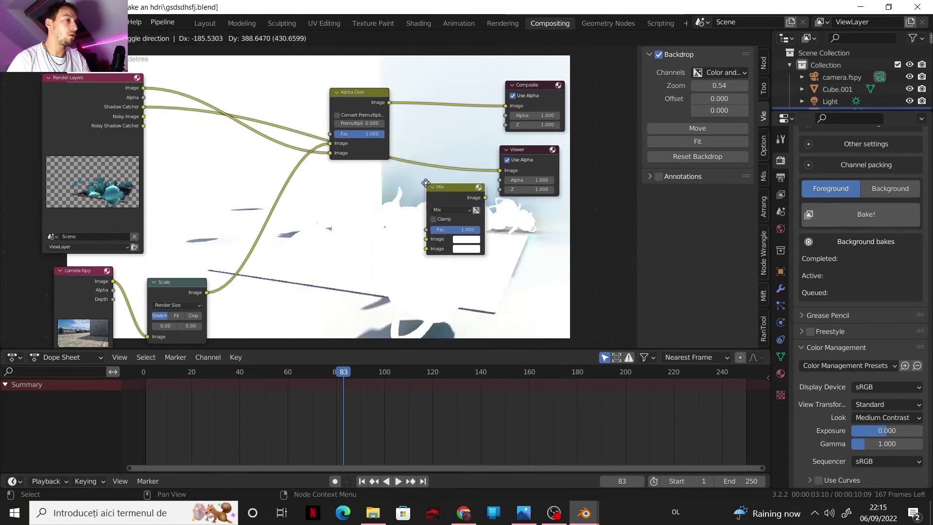
{"action": "left_click", "coordinate": [437, 181]}
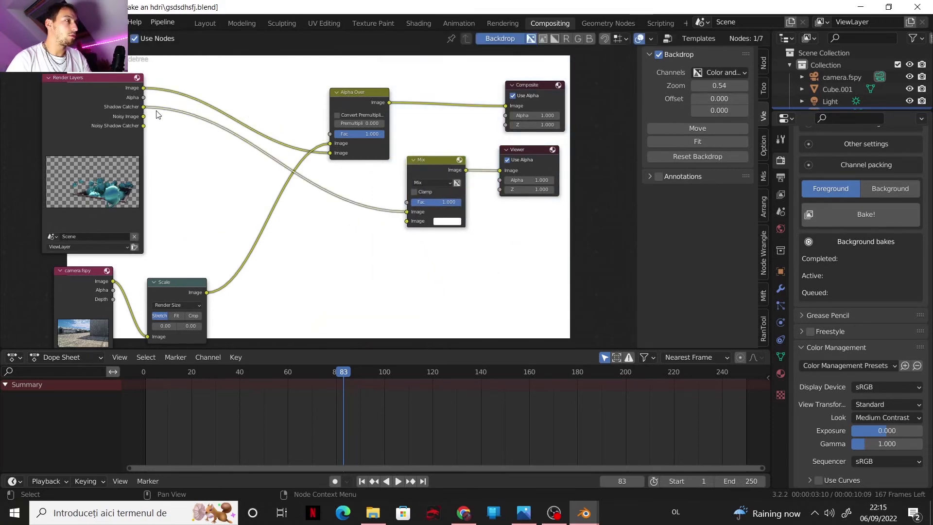
{"action": "left_click_drag", "start_coordinate": [389, 102], "coordinate": [407, 212]}
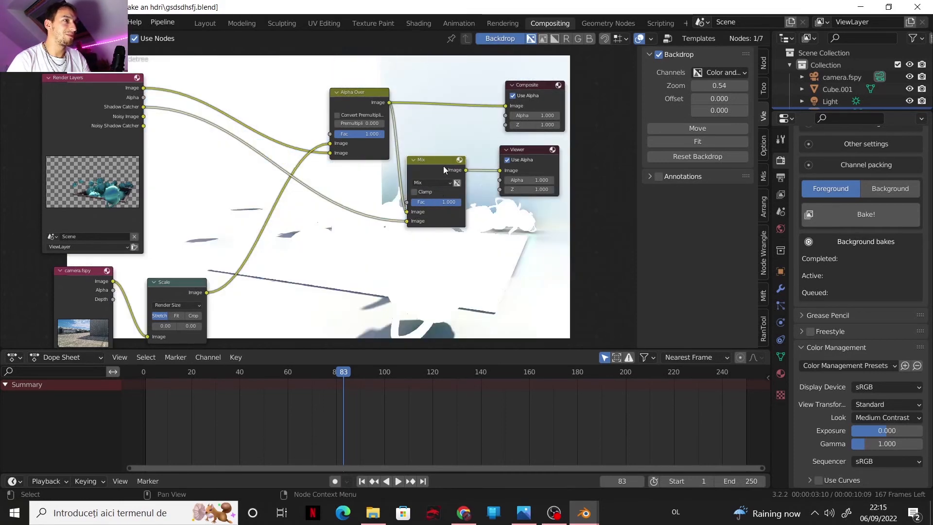
Set the Mix node's blending mode to Multiply, include the second input's alpha, and swap its two image inputs
{"action": "scroll", "coordinate": [442, 167], "scroll_direction": "up", "scroll_amount": 1}
{"action": "left_click", "coordinate": [412, 185]}
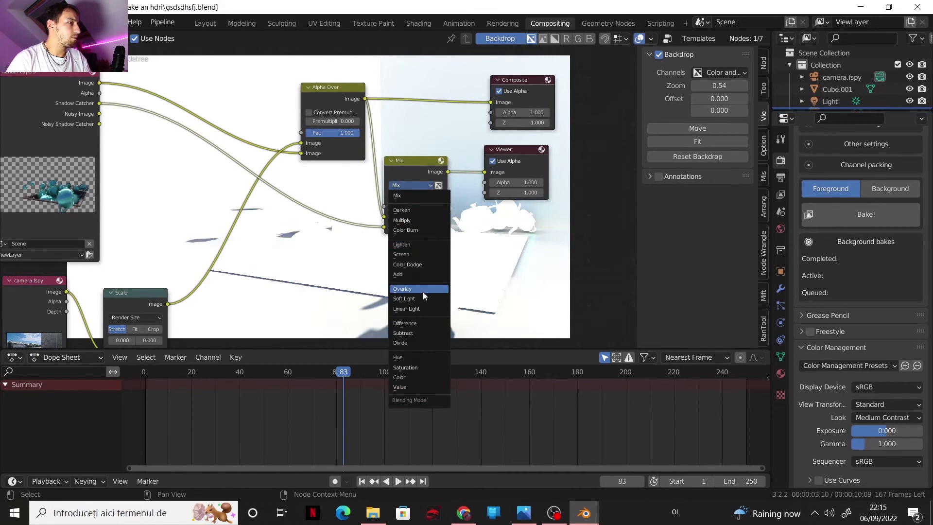
{"action": "left_click", "coordinate": [404, 256]}
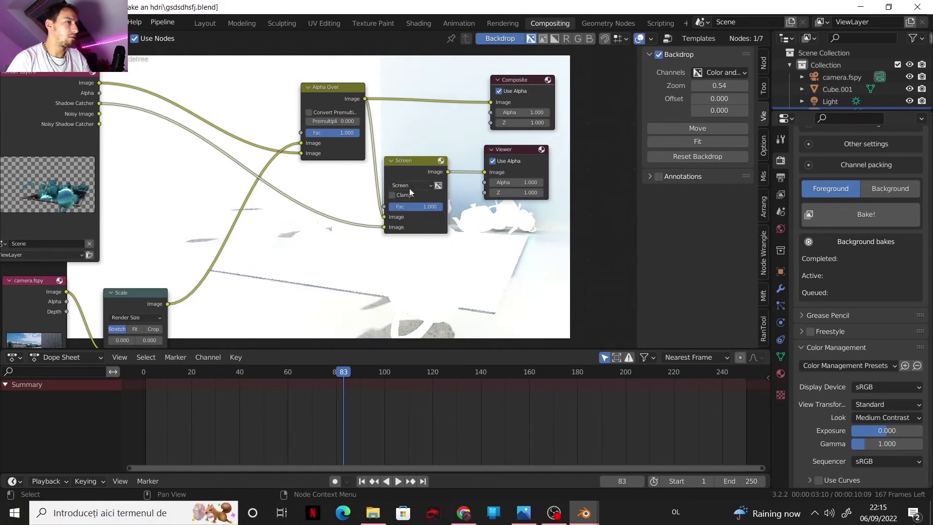
{"action": "left_click", "coordinate": [438, 185]}
{"action": "left_click_drag", "start_coordinate": [384, 227], "coordinate": [385, 219]}
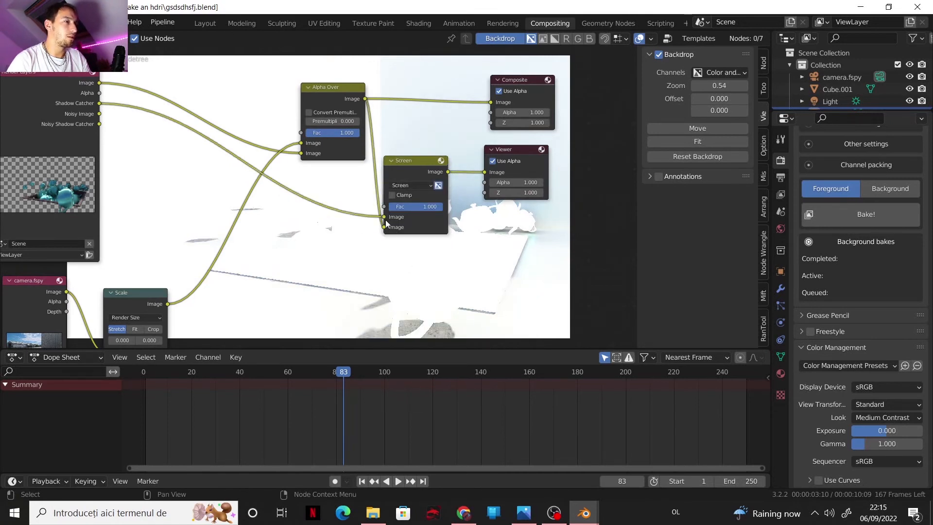
{"action": "left_click", "coordinate": [412, 188]}
{"action": "left_click", "coordinate": [414, 223]}
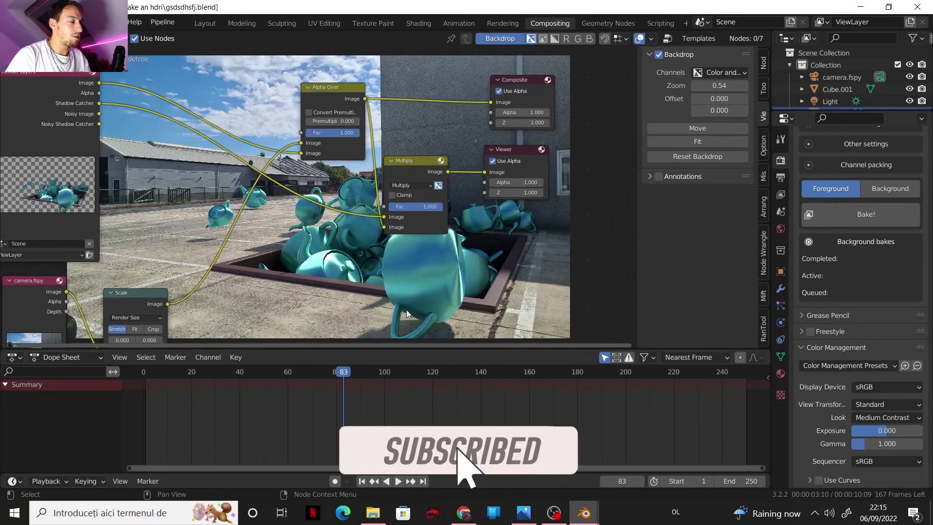
{"action": "middle_click_drag", "start_coordinate": [263, 250], "coordinate": [248, 208]}
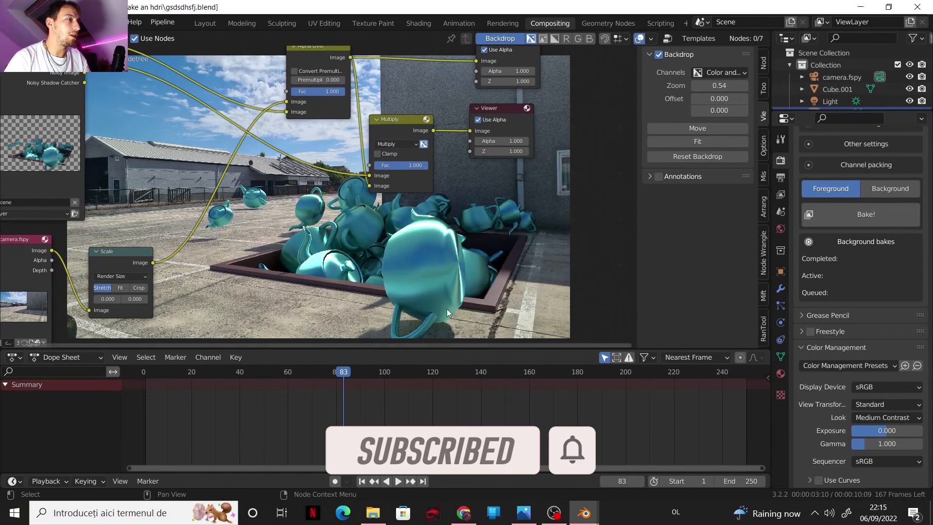
{"action": "middle_click_drag", "start_coordinate": [467, 238], "coordinate": [487, 261]}
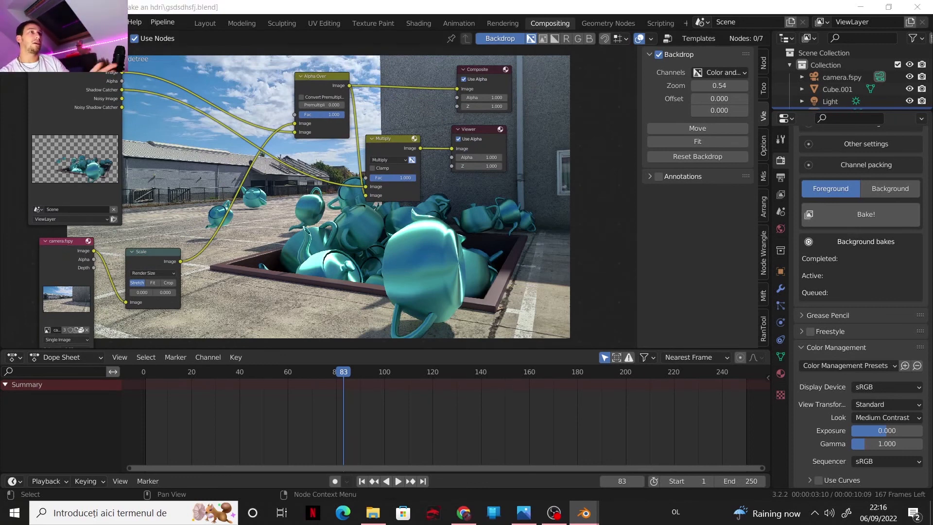
Open fgdg.png from the project folder in the image viewer and examine the teapots, their shadows and the pit edges up close
{"action": "left_click", "coordinate": [373, 513]}
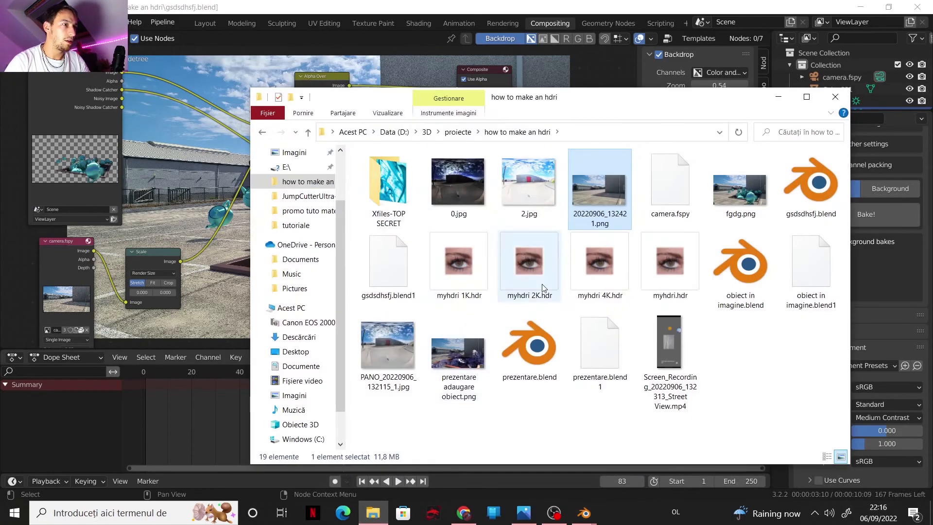
{"action": "double_click", "coordinate": [735, 202]}
{"action": "scroll", "coordinate": [710, 201], "scroll_direction": "up", "scroll_amount": 3}
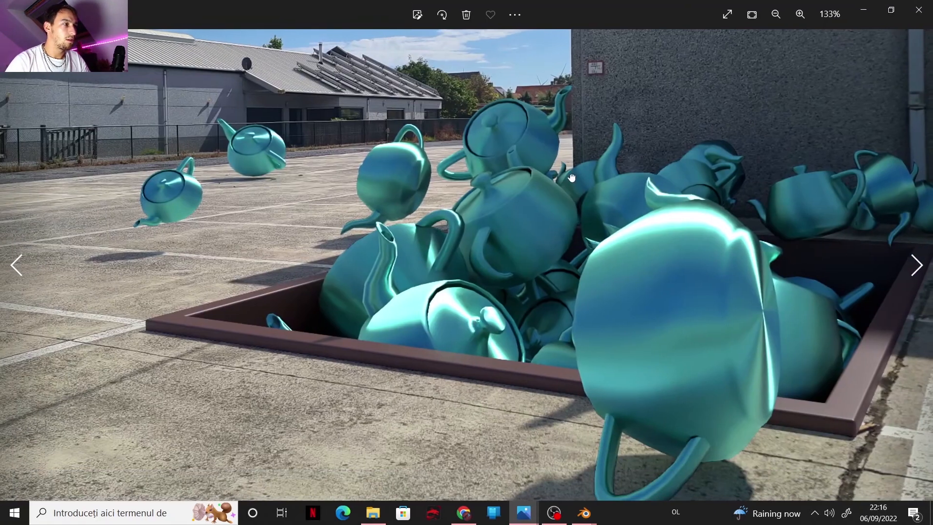
{"action": "left_click_drag", "start_coordinate": [593, 298], "coordinate": [549, 272]}
{"action": "scroll", "coordinate": [549, 272], "scroll_direction": "down", "scroll_amount": 1}
{"action": "scroll", "coordinate": [524, 176], "scroll_direction": "up", "scroll_amount": 8}
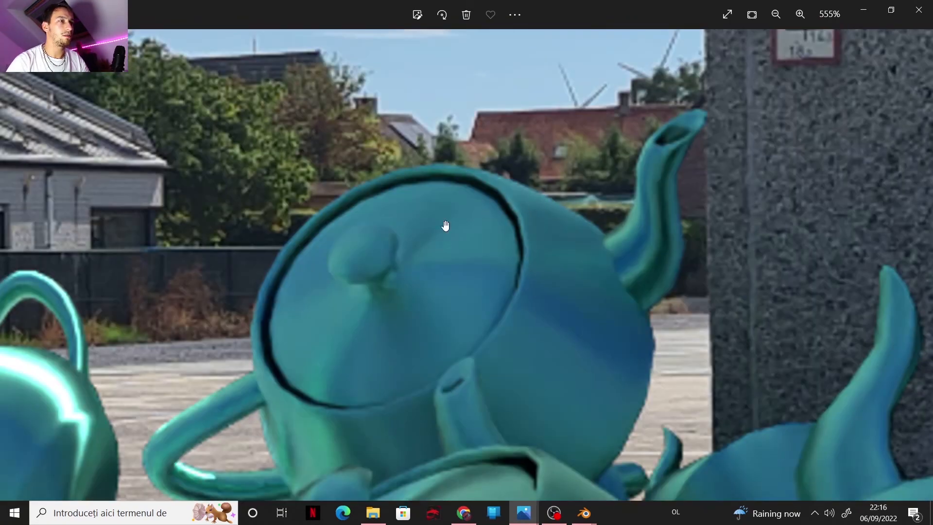
{"action": "scroll", "coordinate": [556, 204], "scroll_direction": "down", "scroll_amount": 1}
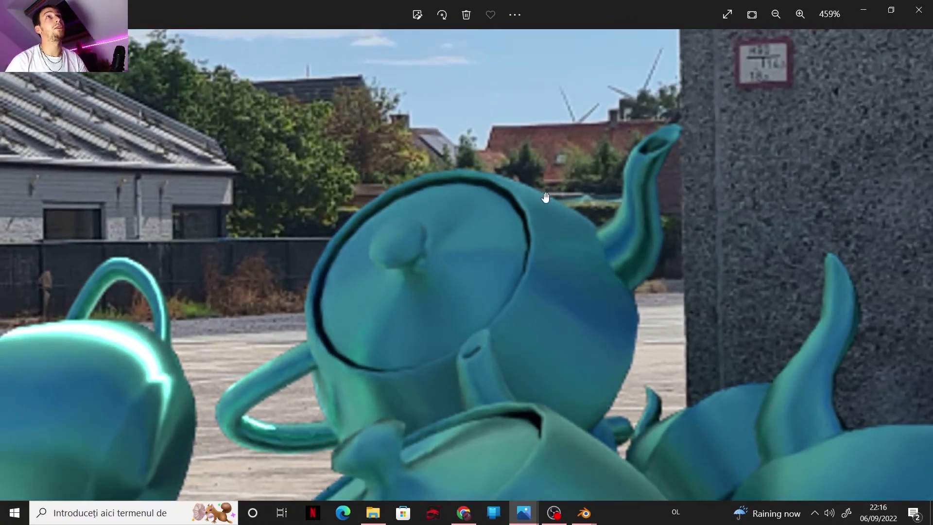
{"action": "scroll", "coordinate": [646, 150], "scroll_direction": "down", "scroll_amount": 6}
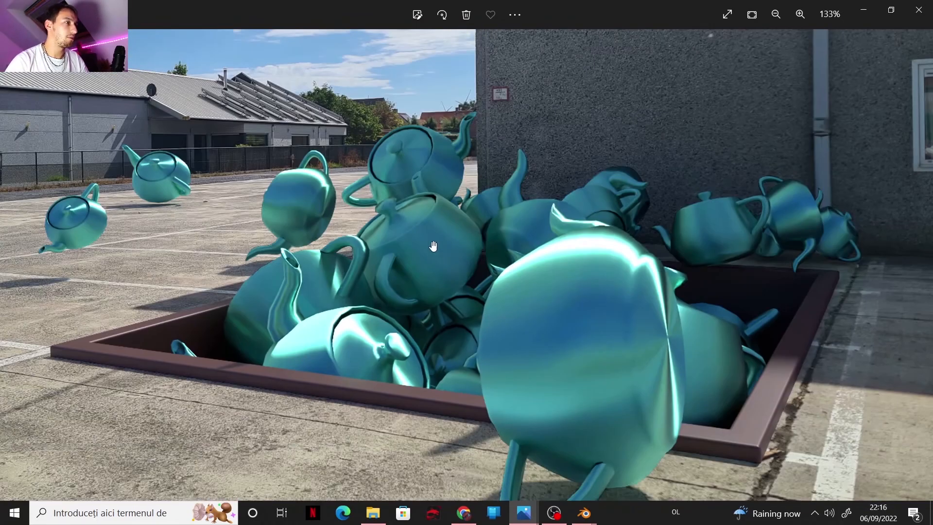
{"action": "left_click_drag", "start_coordinate": [340, 268], "coordinate": [573, 259]}
{"action": "scroll", "coordinate": [343, 192], "scroll_direction": "up", "scroll_amount": 9}
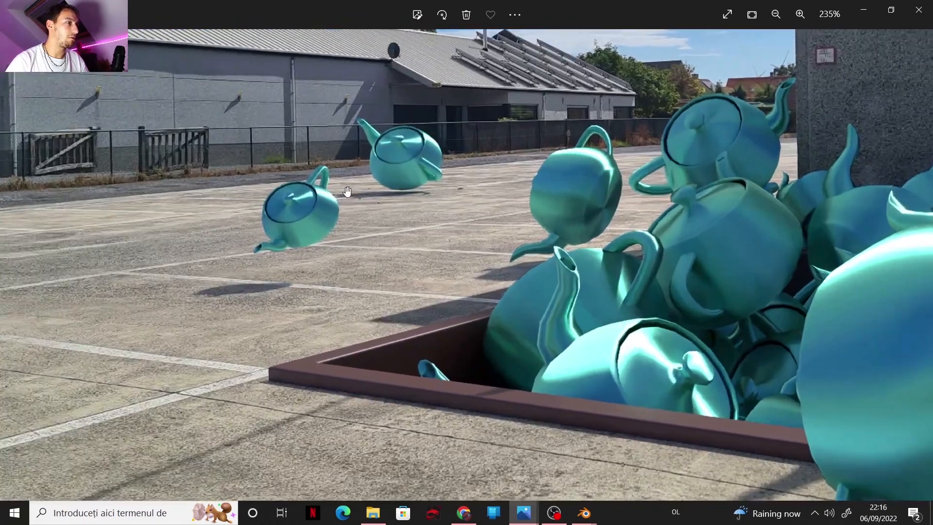
{"action": "scroll", "coordinate": [552, 195], "scroll_direction": "down", "scroll_amount": 8}
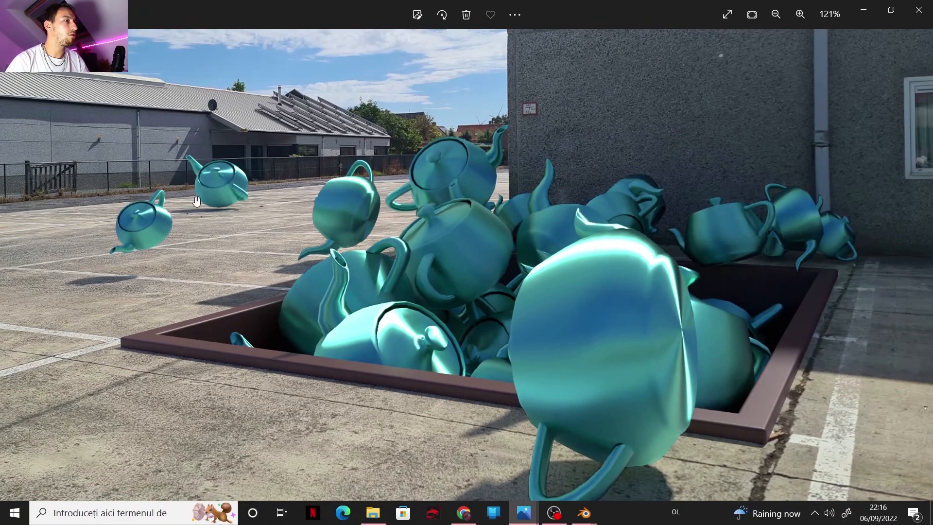
{"action": "scroll", "coordinate": [587, 291], "scroll_direction": "up", "scroll_amount": 1}
{"action": "scroll", "coordinate": [863, 351], "scroll_direction": "up", "scroll_amount": 3}
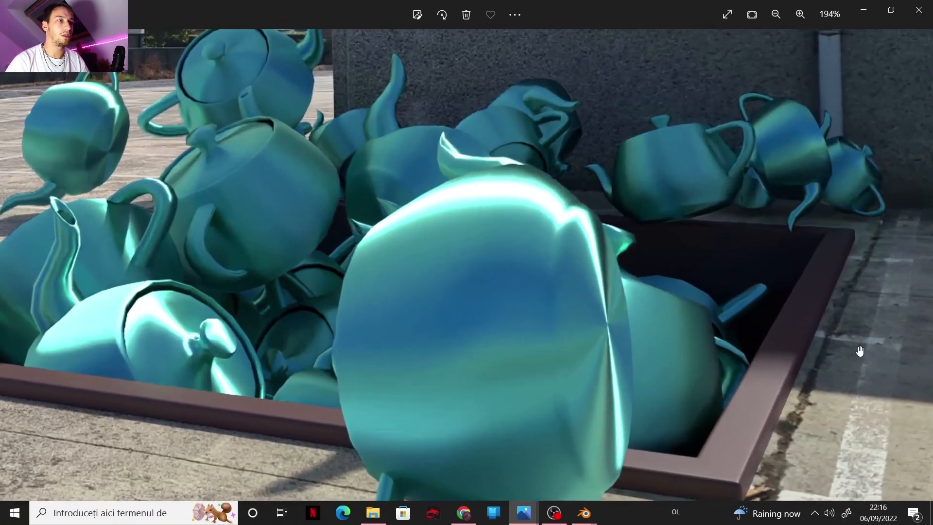
{"action": "scroll", "coordinate": [858, 350], "scroll_direction": "down", "scroll_amount": 5}
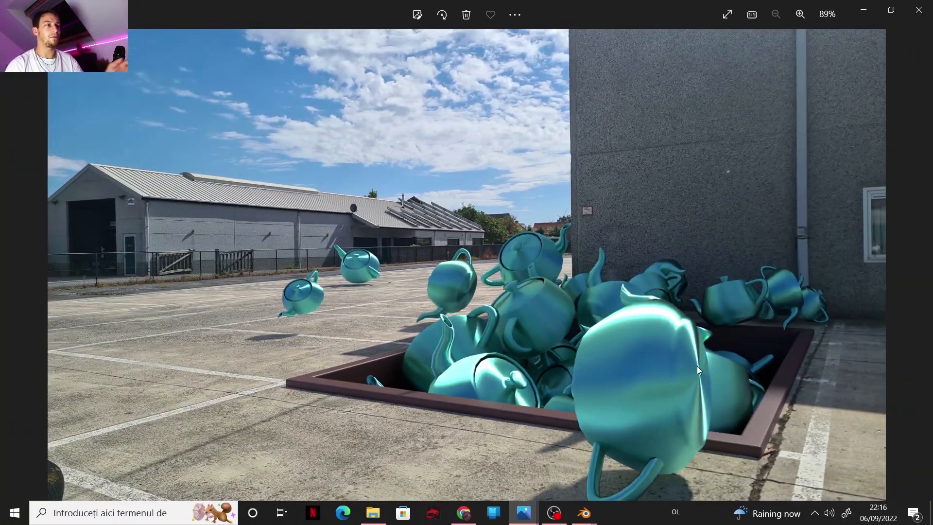